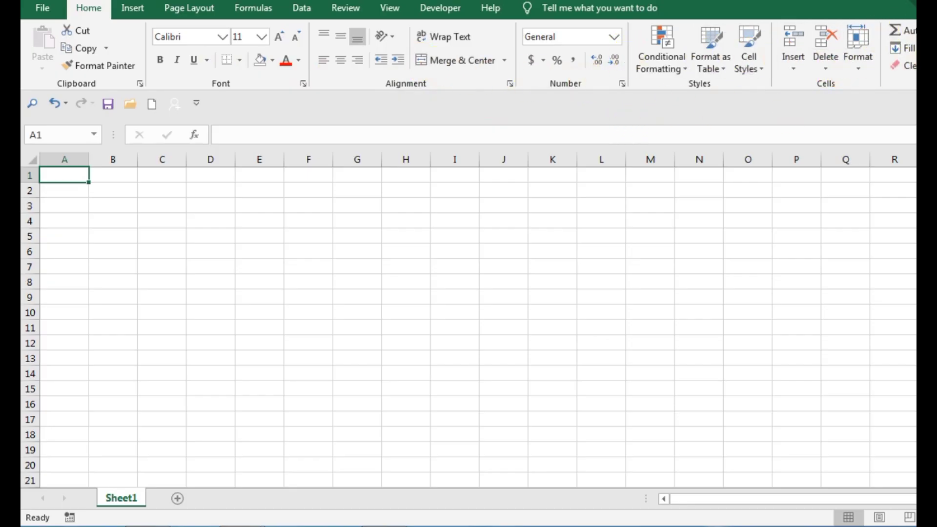
# - Look through the available command groups for inserting, page layout, formulas, data, review, view and developer work, returning to the home commands
pyautogui.click(133, 13)
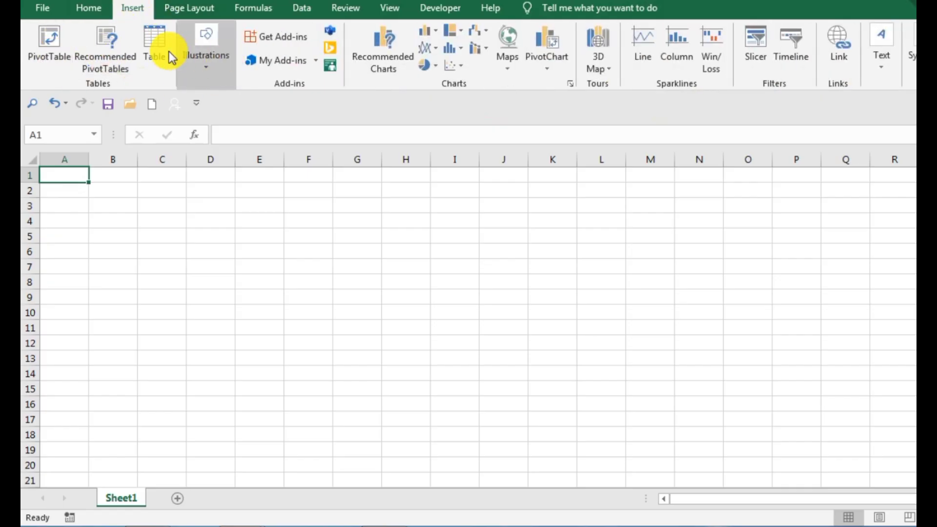
pyautogui.click(195, 12)
pyautogui.click(271, 15)
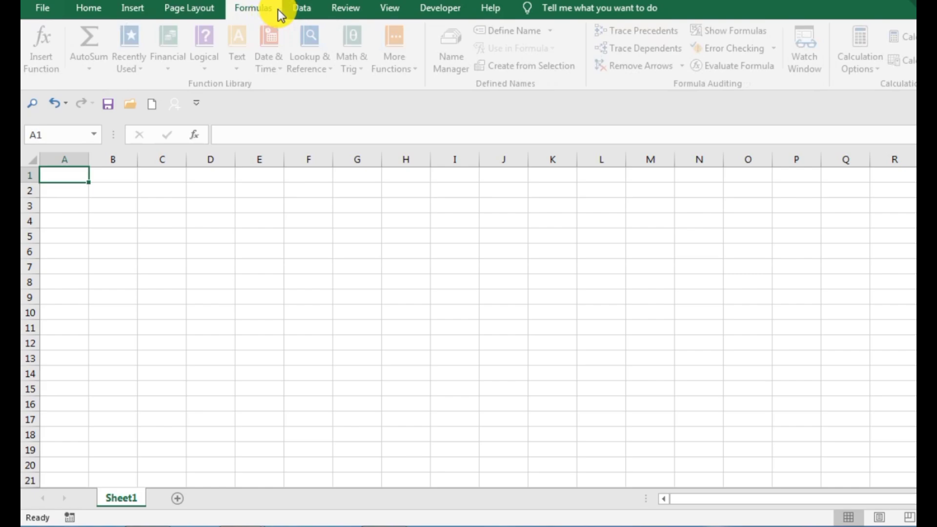
pyautogui.click(306, 11)
pyautogui.click(349, 10)
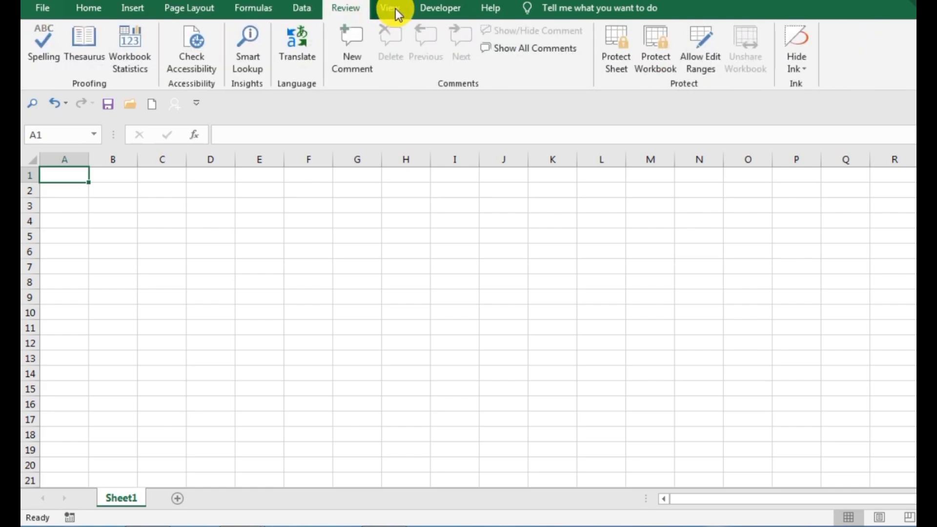
pyautogui.click(394, 9)
pyautogui.click(441, 8)
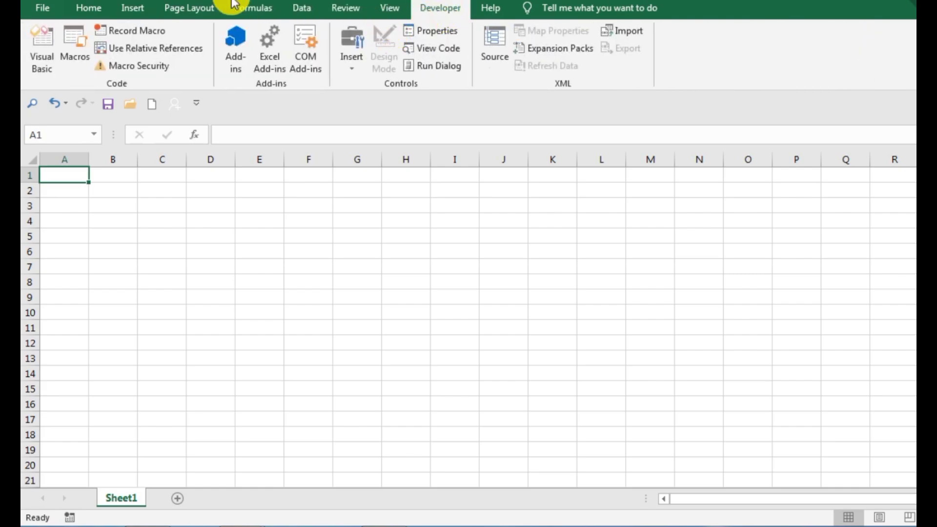
pyautogui.click(89, 10)
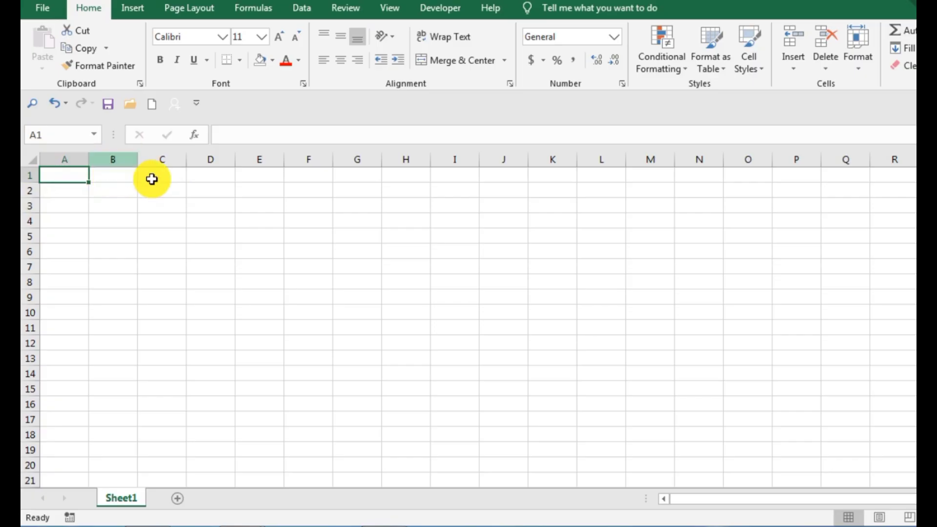
# - Fill the whole of column D with standard yellow
pyautogui.click(208, 156)
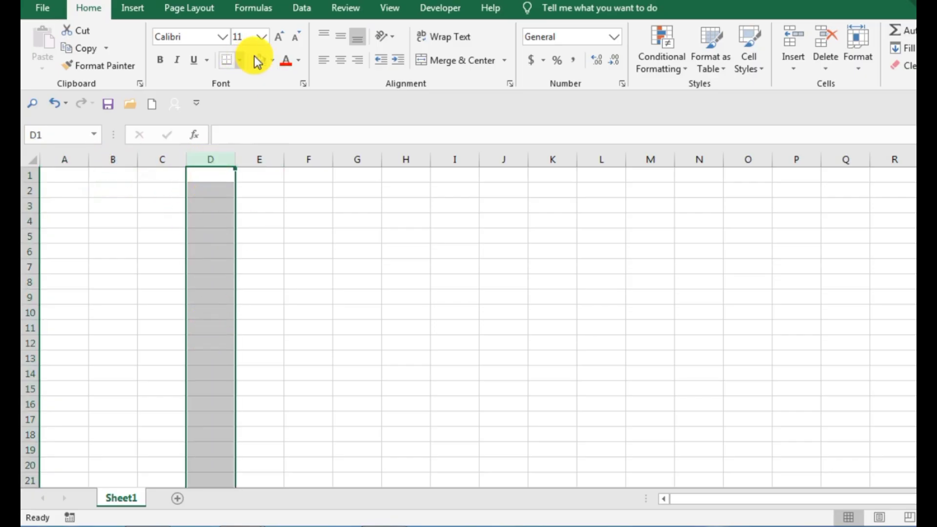
pyautogui.click(273, 62)
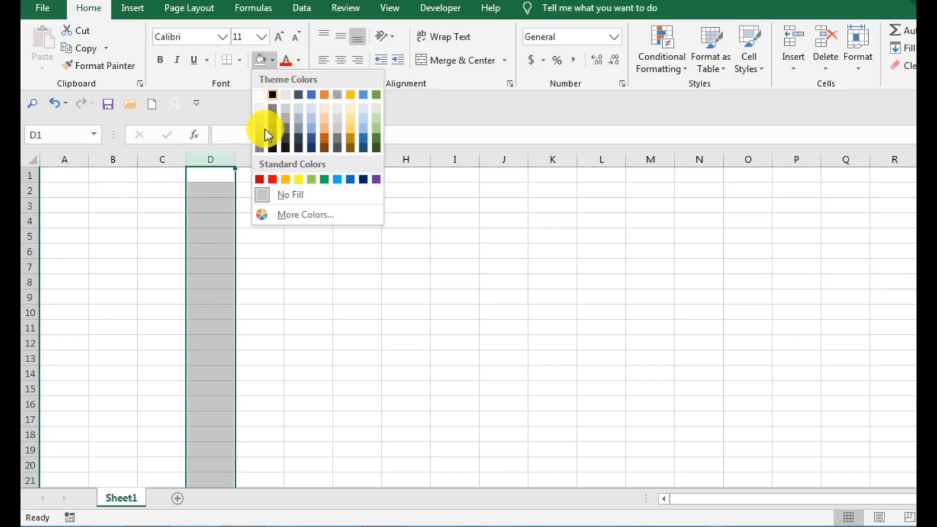
pyautogui.click(295, 179)
pyautogui.click(361, 296)
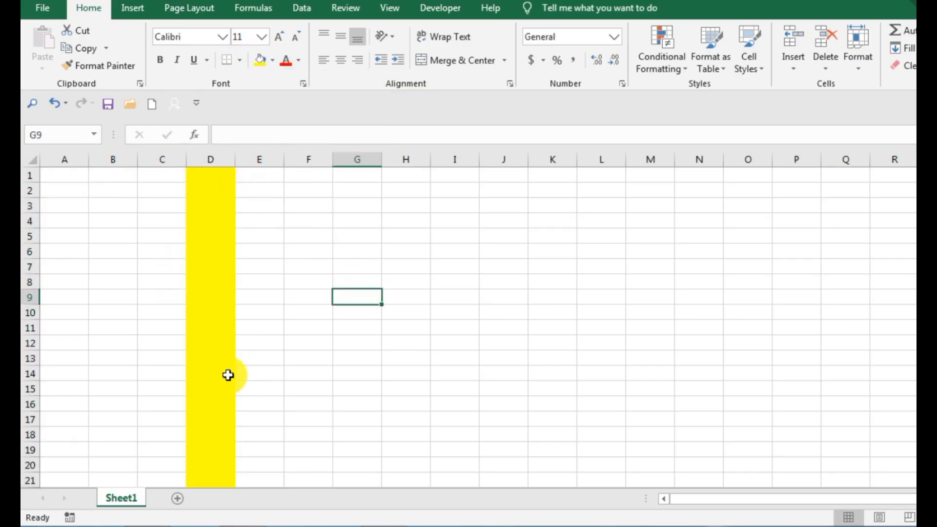
# - Select individual cells down the yellow column, ending with the range D1:D17, to show the cells that make up a column
pyautogui.click(218, 172)
pyautogui.click(218, 194)
pyautogui.click(218, 232)
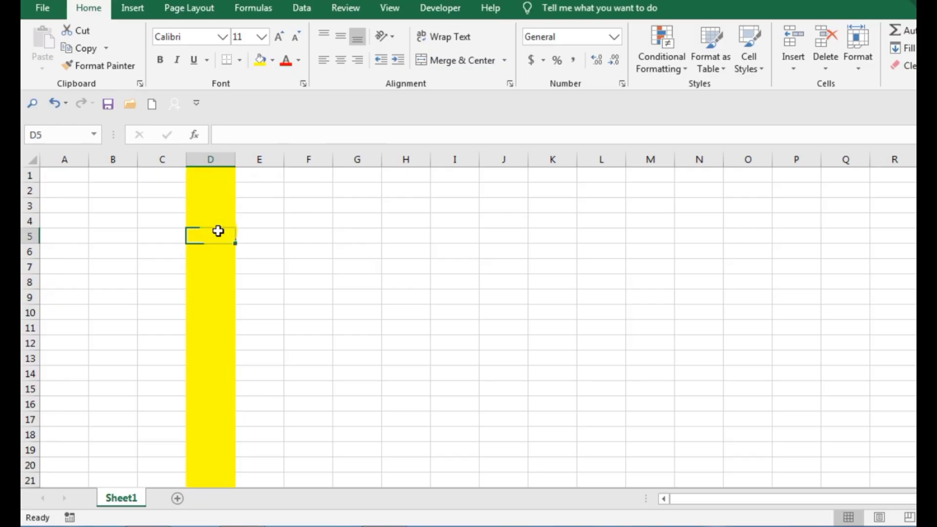
pyautogui.click(224, 255)
pyautogui.click(225, 284)
pyautogui.click(223, 314)
pyautogui.click(213, 356)
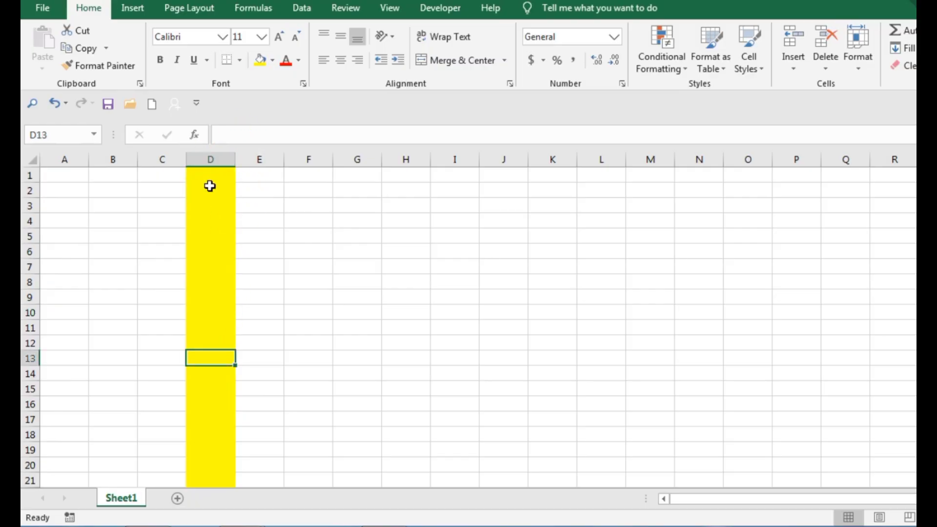
pyautogui.moveTo(213, 181); pyautogui.dragTo(183, 389)
pyautogui.click(288, 281)
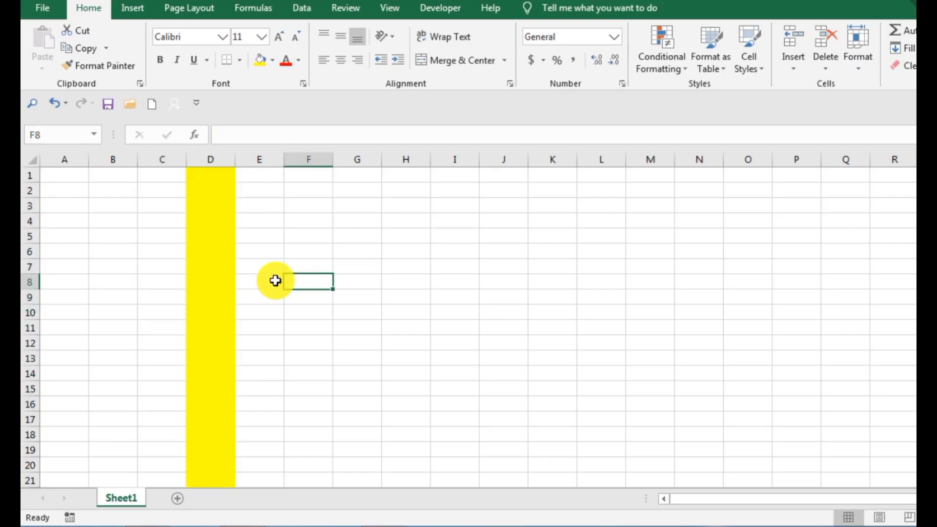
pyautogui.moveTo(223, 179); pyautogui.dragTo(214, 420)
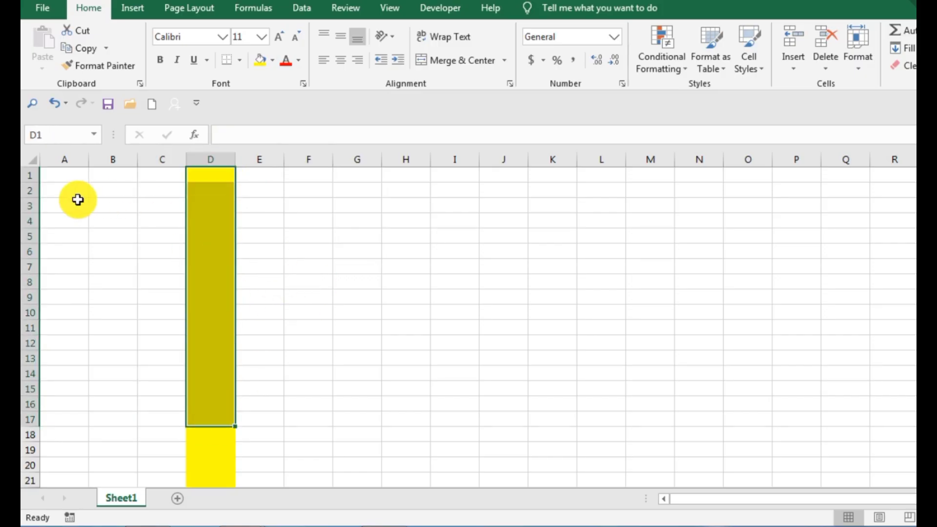
# - Fill the row 4 cells from A4 to I4 with a blue-gray theme color
pyautogui.click(27, 220)
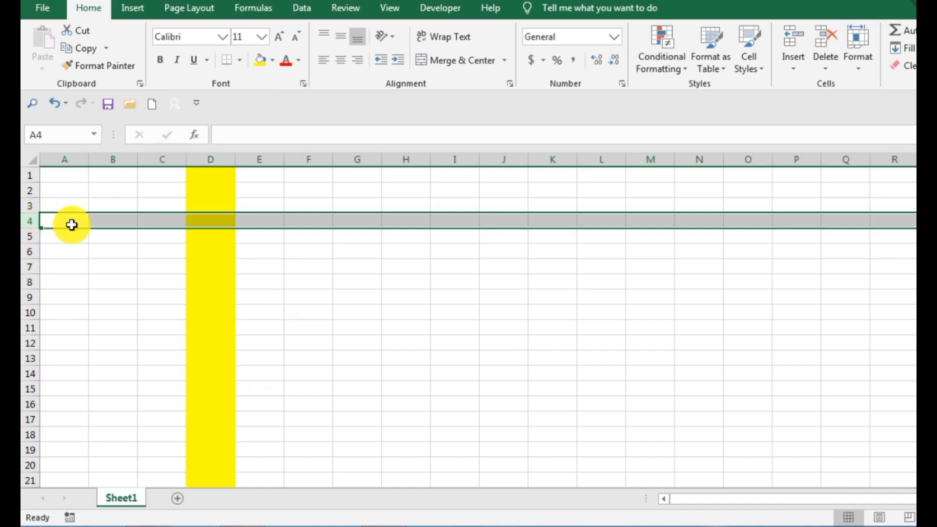
pyautogui.click(526, 355)
pyautogui.moveTo(50, 223); pyautogui.dragTo(451, 223)
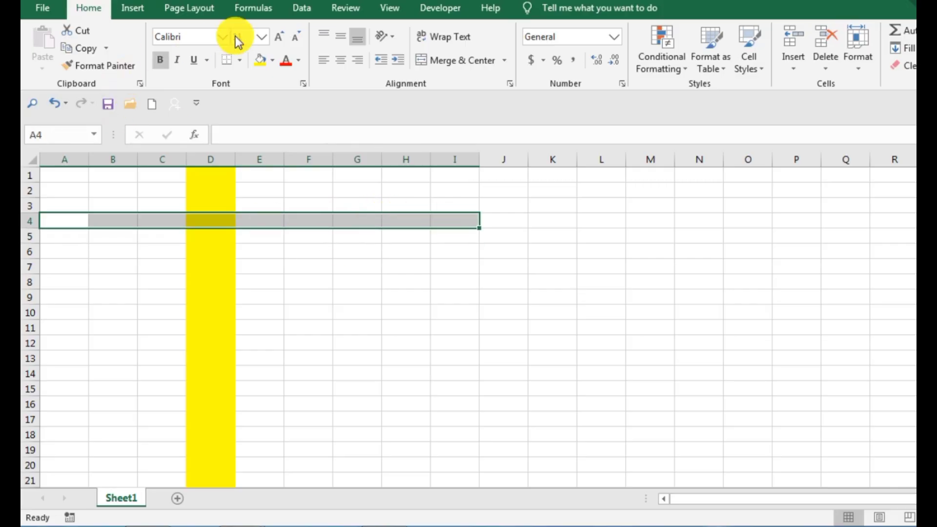
pyautogui.click(272, 60)
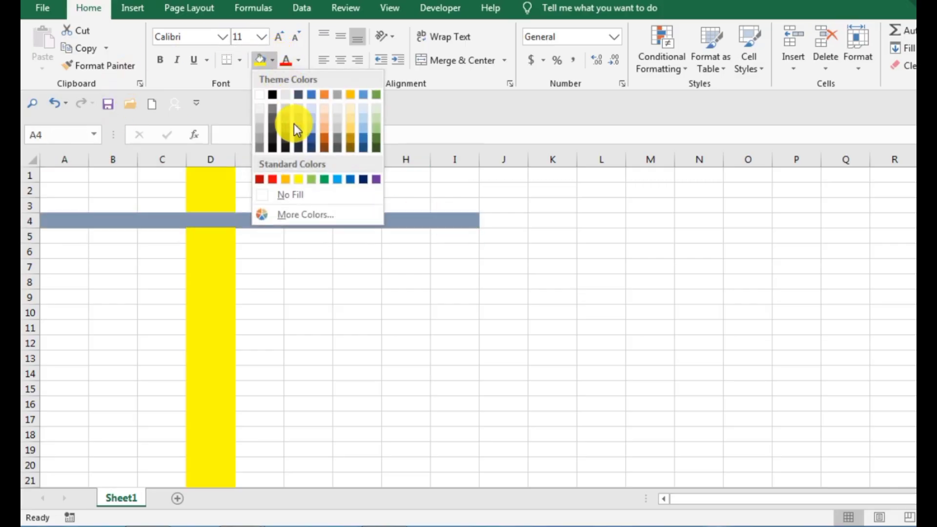
pyautogui.click(294, 124)
pyautogui.click(503, 175)
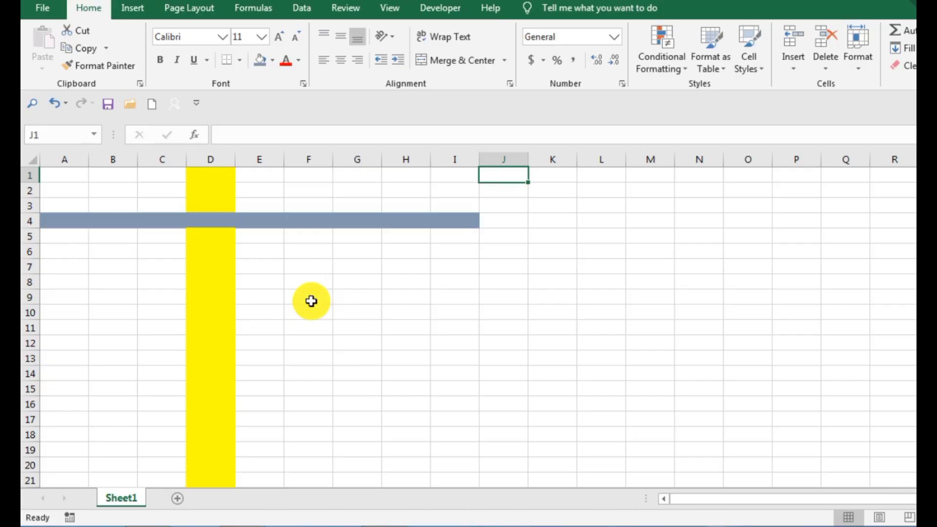
# - Fill cell D4, where the yellow column and blue-gray row cross, with a light orange theme color
pyautogui.click(216, 215)
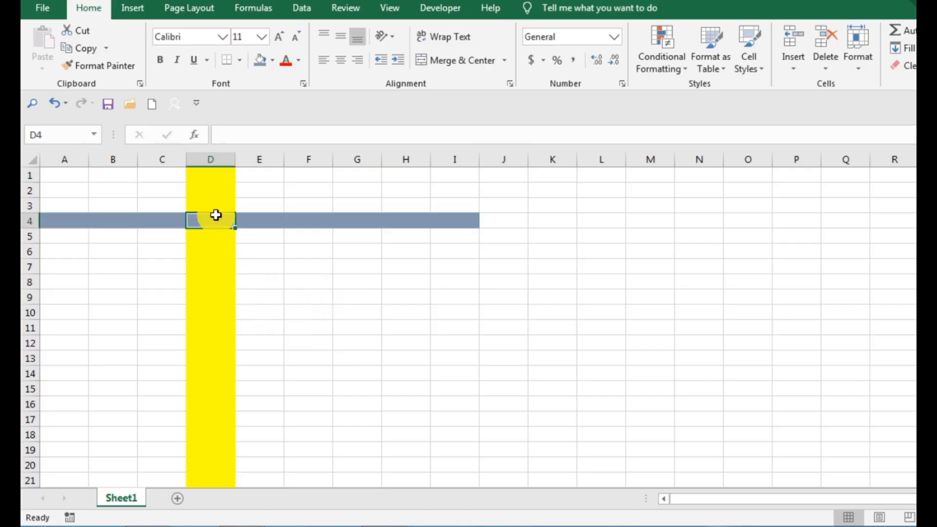
pyautogui.click(270, 61)
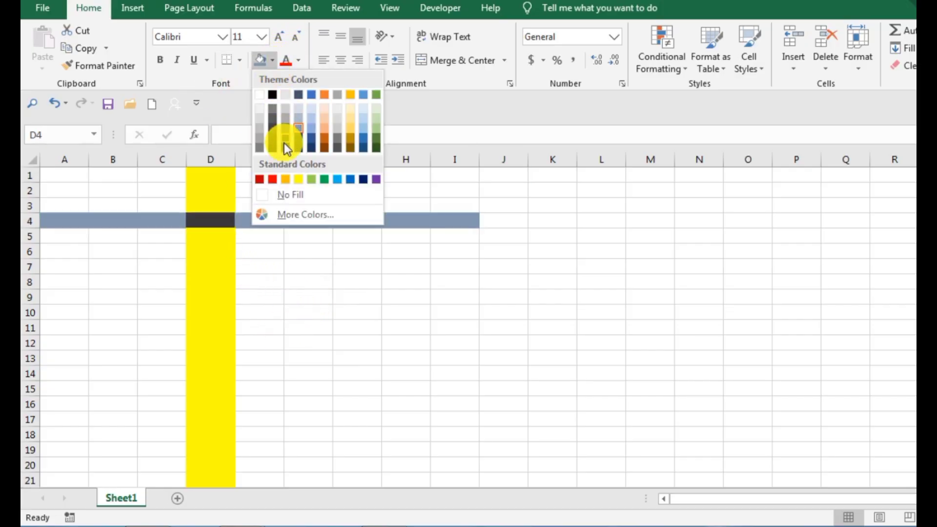
pyautogui.click(324, 127)
pyautogui.click(346, 268)
# - Examine the crossing of column D and row 4 by selecting cells along the column, along the row and D4 itself
pyautogui.click(202, 223)
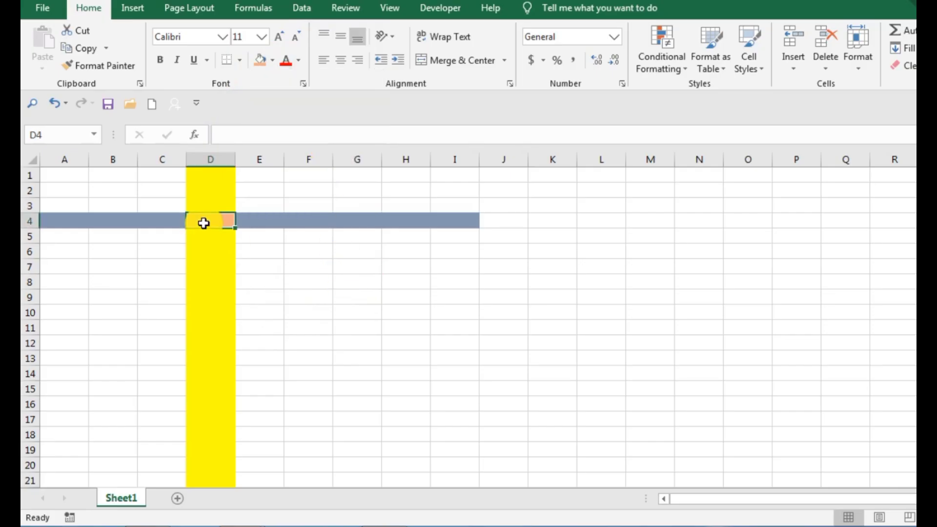
pyautogui.click(323, 293)
pyautogui.moveTo(218, 194); pyautogui.dragTo(217, 297)
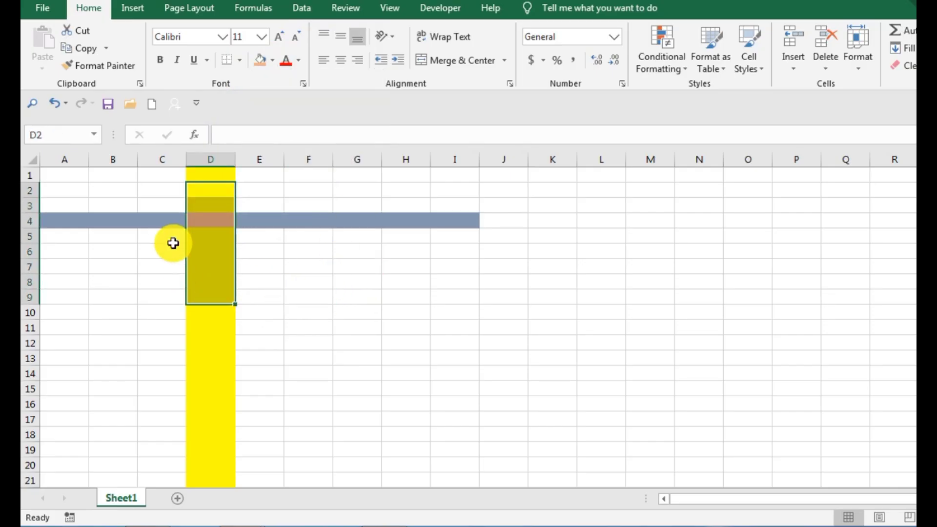
pyautogui.click(153, 207)
pyautogui.moveTo(154, 217); pyautogui.dragTo(217, 210)
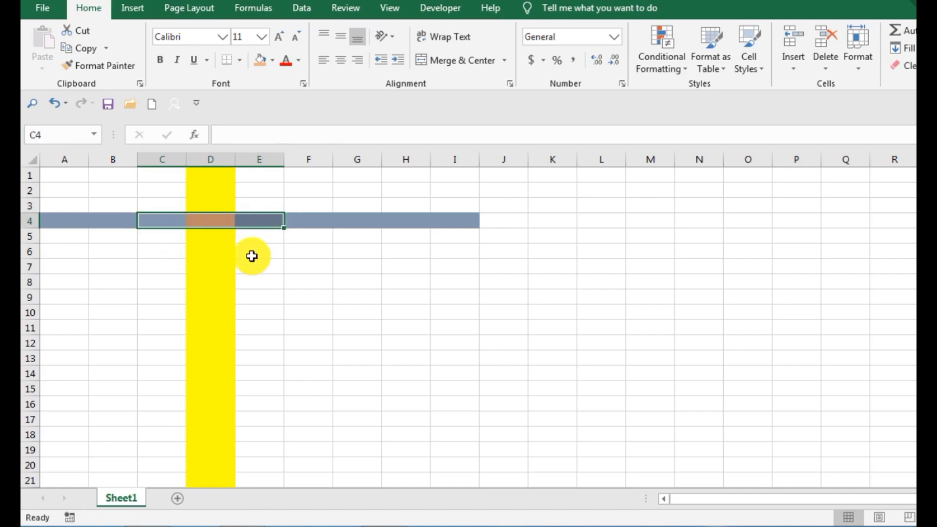
pyautogui.click(207, 222)
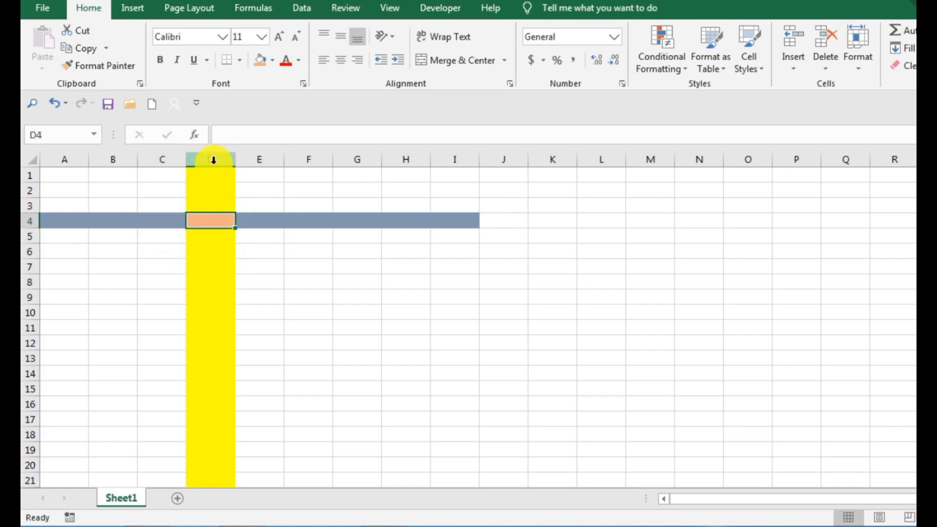
pyautogui.click(357, 283)
# - Enter the text D4 in the light orange cell where column D meets row 4 and center it horizontally
pyautogui.click(227, 219)
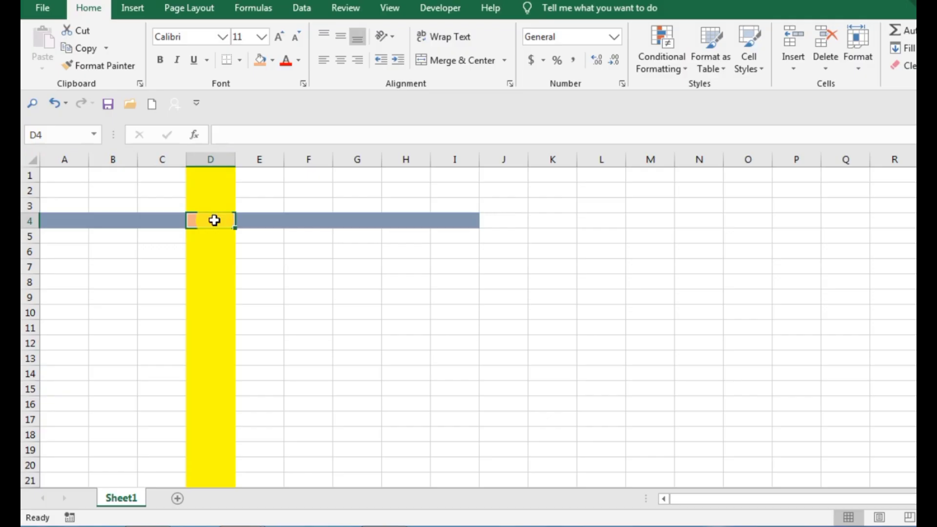
pyautogui.write('D4')
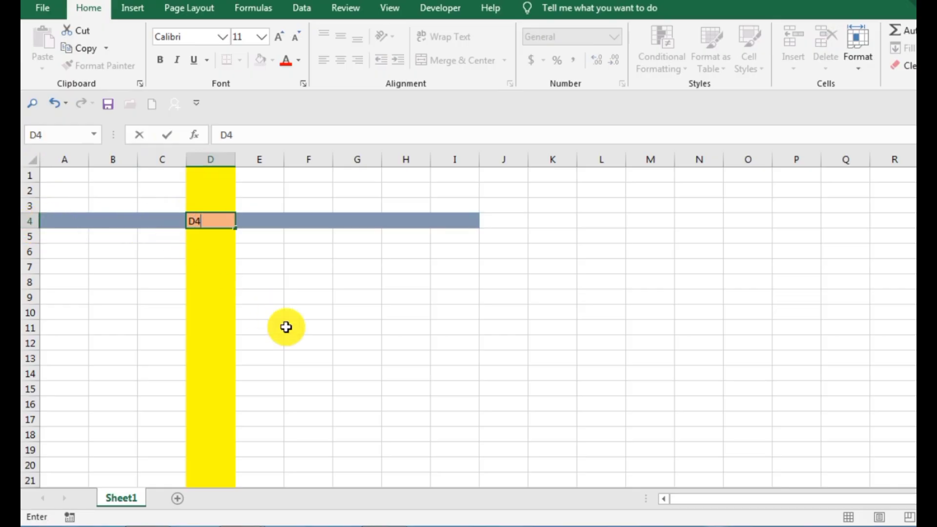
pyautogui.click(308, 327)
pyautogui.click(207, 225)
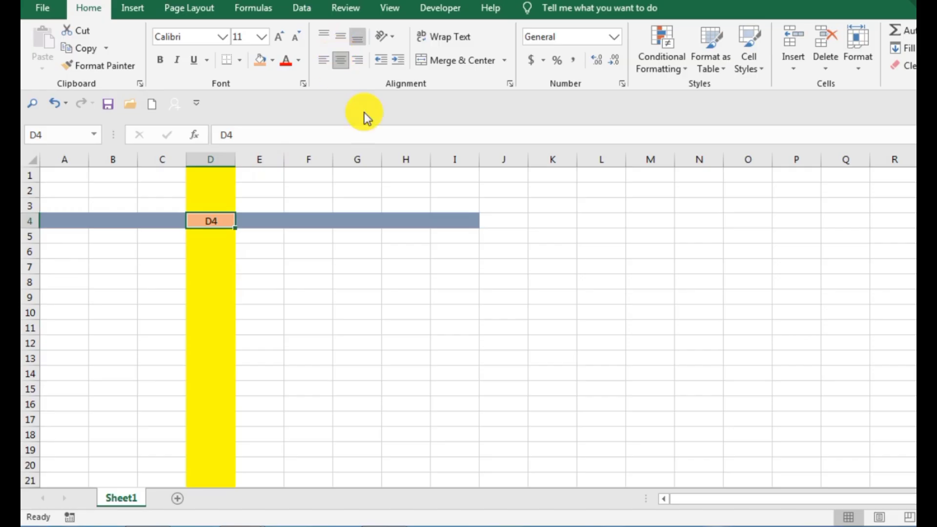
pyautogui.click(347, 283)
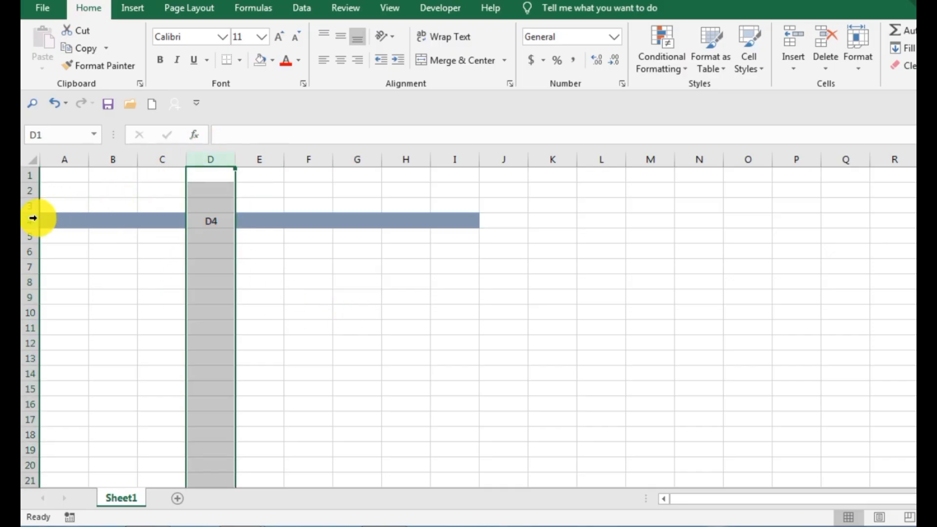
# - Remove the fill color from the whole of row 4
pyautogui.click(35, 220)
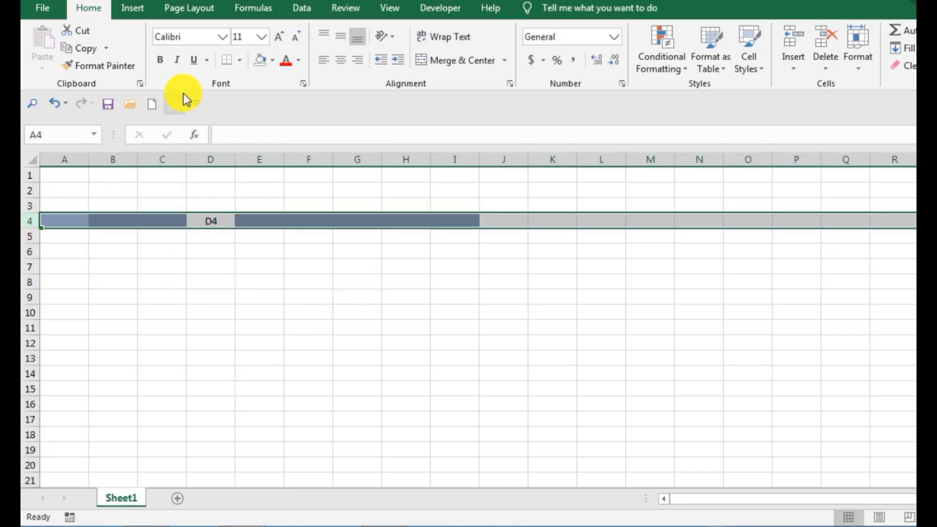
pyautogui.click(272, 60)
pyautogui.click(269, 195)
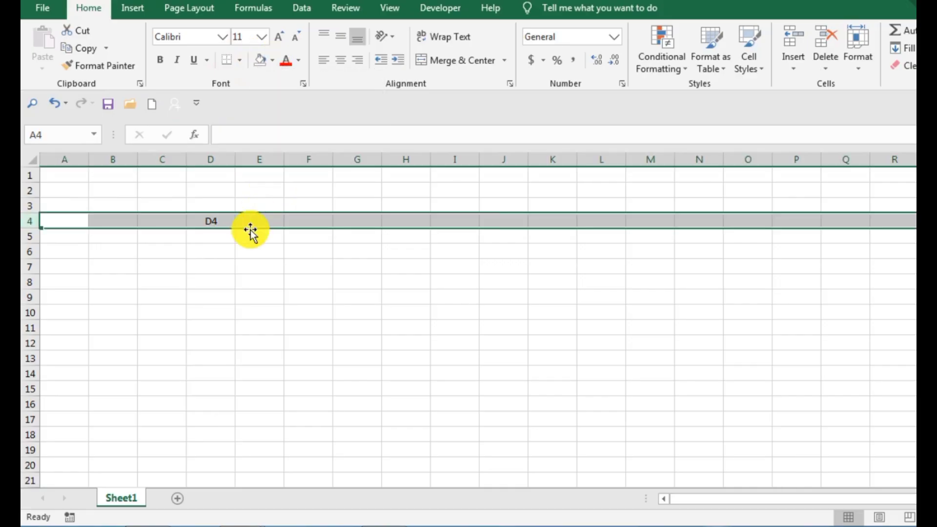
# - Delete the text from cell D4
pyautogui.click(220, 218)
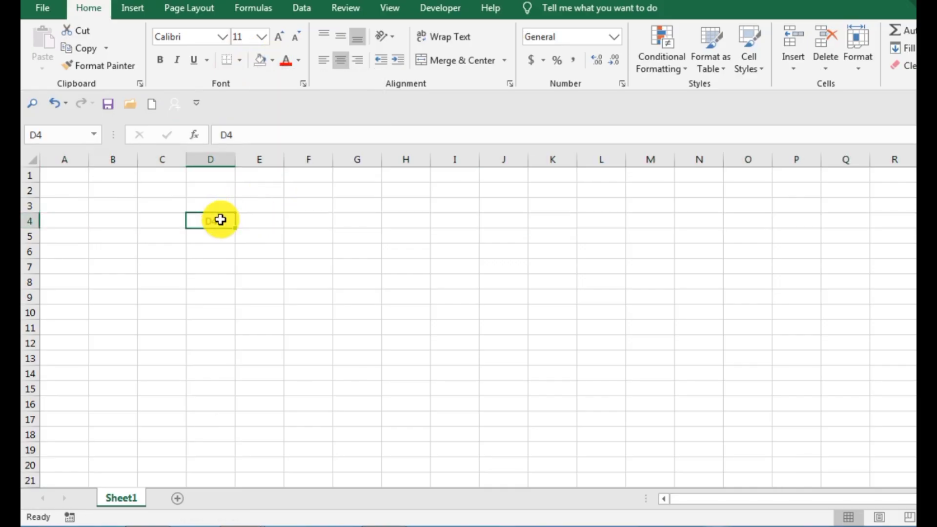
pyautogui.press('BackSpace')
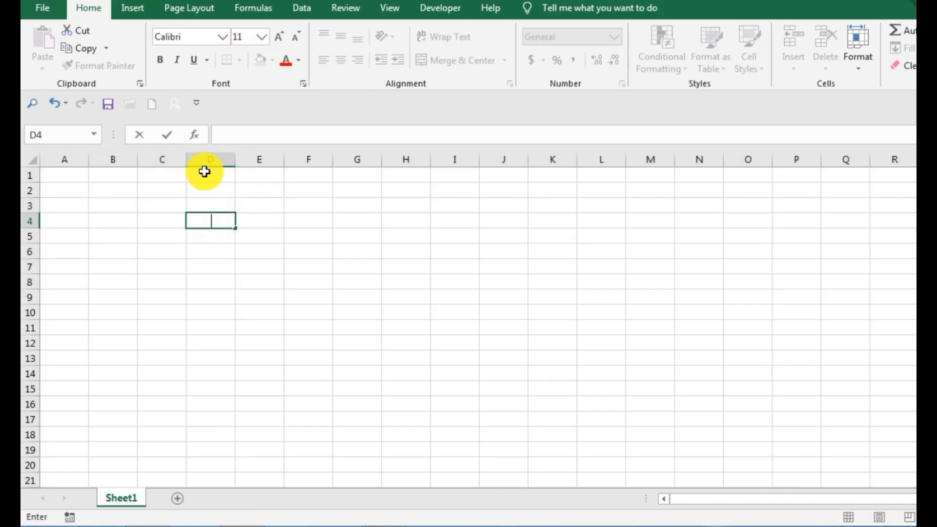
pyautogui.click(243, 341)
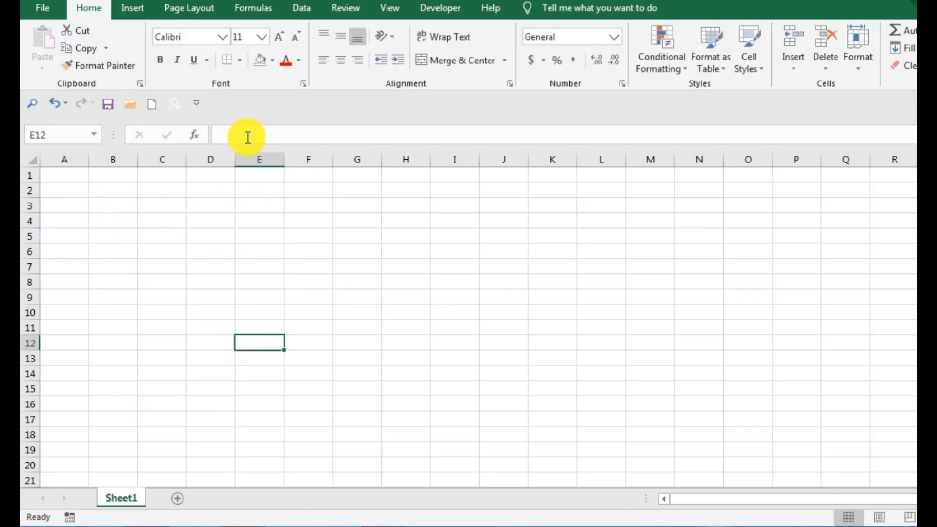
# - Select the range A1:I14, and then a taller block spanning columns D to I that starts at D4
pyautogui.moveTo(74, 178); pyautogui.dragTo(436, 372)
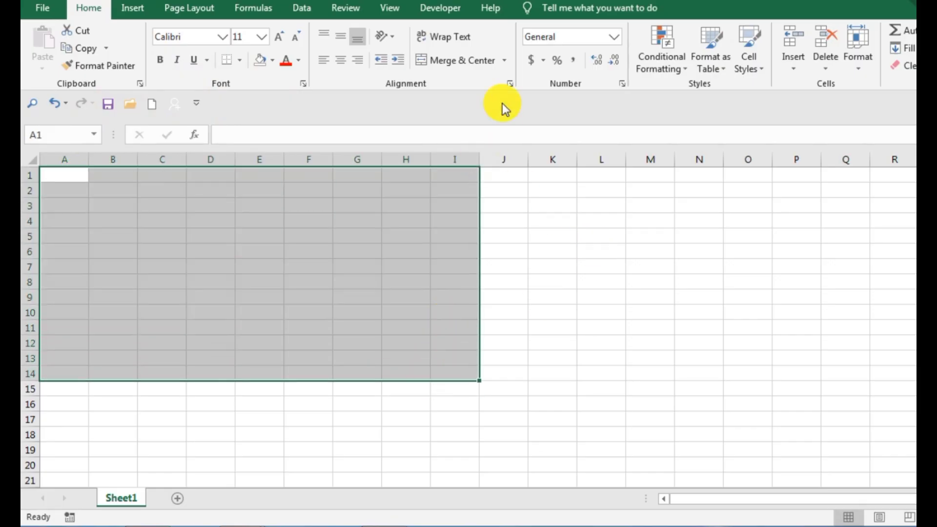
pyautogui.click(548, 298)
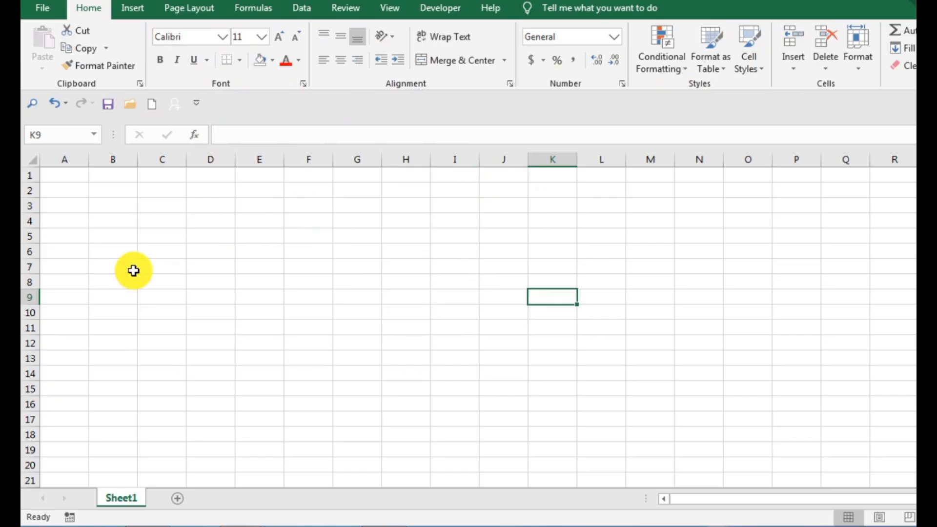
pyautogui.moveTo(195, 209); pyautogui.dragTo(450, 260)
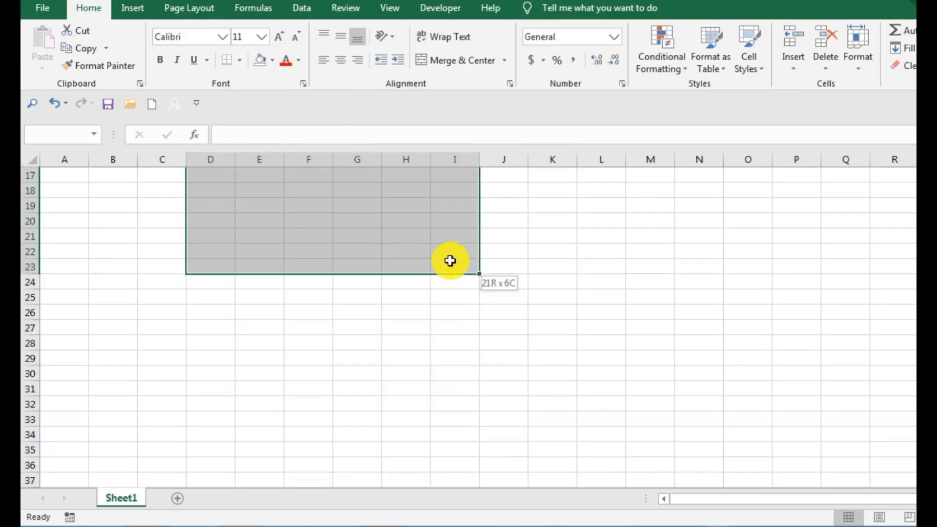
pyautogui.scroll(5, 493, 356)
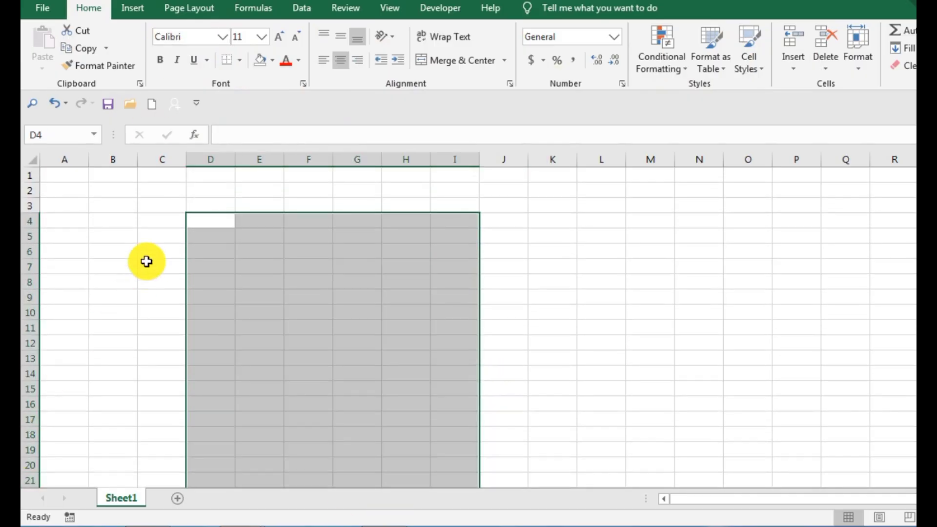
# - Apply all borders to the range E3:H16 to make a gridded table
pyautogui.click(585, 312)
pyautogui.moveTo(259, 210); pyautogui.dragTo(429, 405)
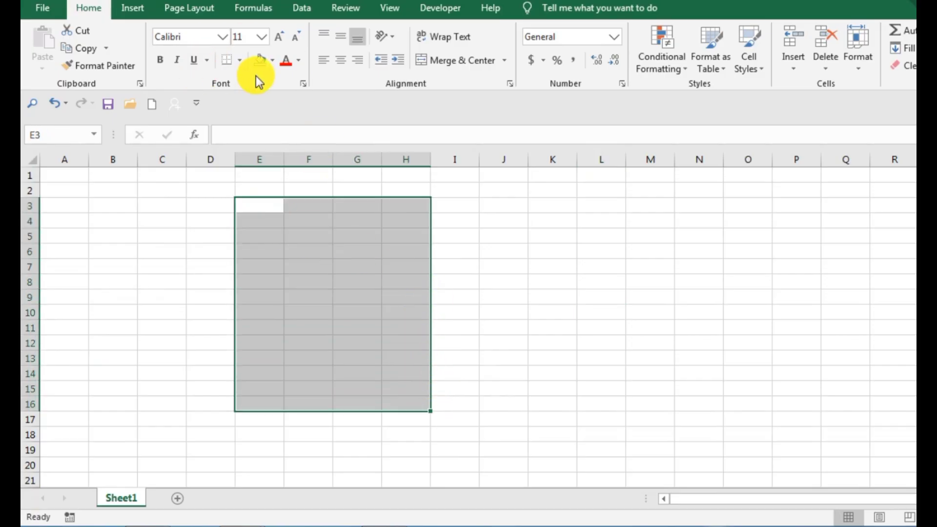
pyautogui.click(240, 60)
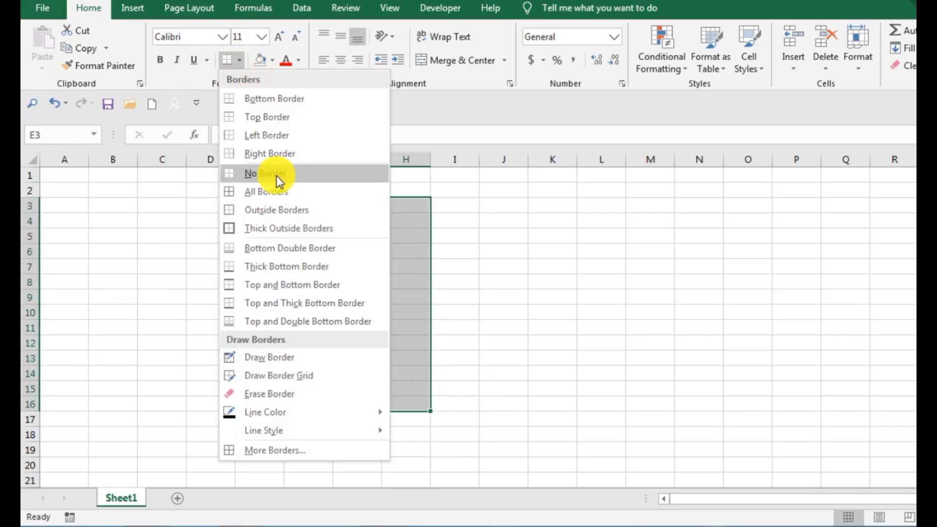
pyautogui.click(269, 192)
pyautogui.click(543, 238)
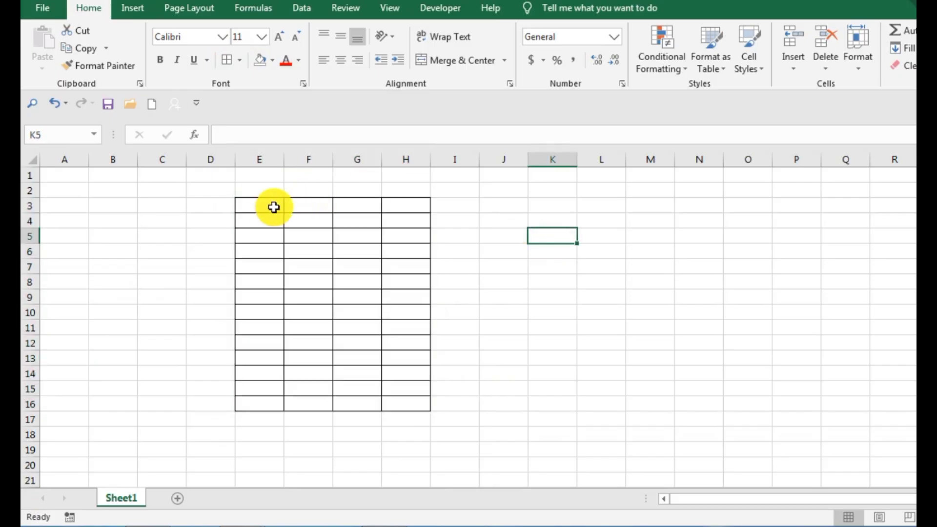
# - Enter a person's first name in capitals in each of cells E3 and F3 of the table's top row
pyautogui.click(269, 210)
pyautogui.doubleClick(269, 209)
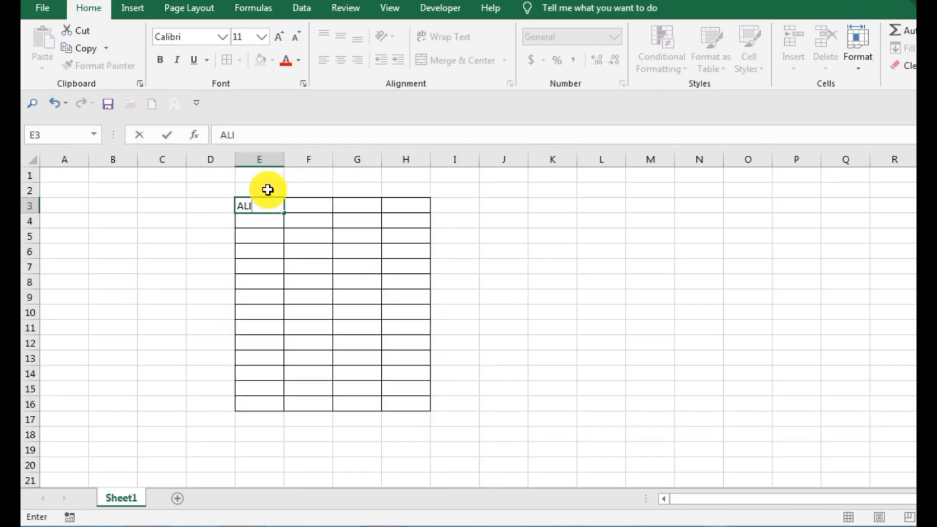
pyautogui.press('Return')
pyautogui.press('Right')
pyautogui.press('Up')
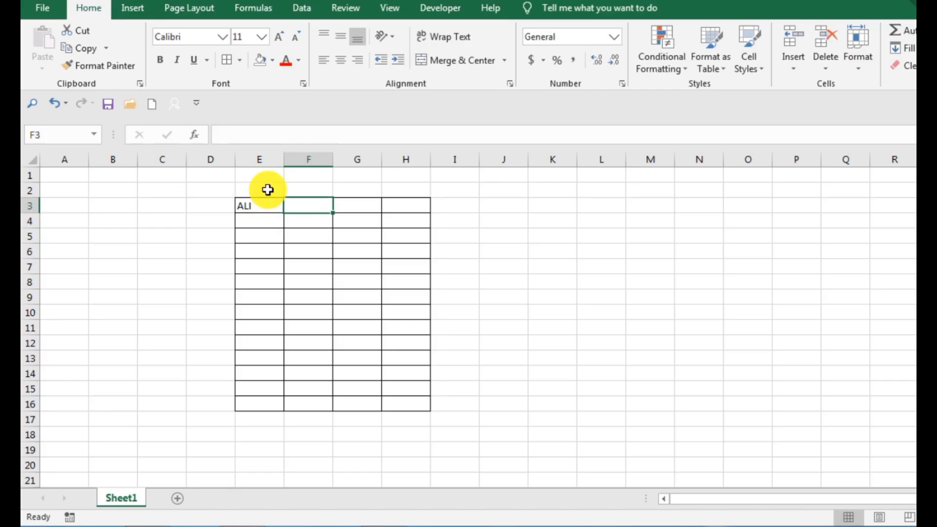
pyautogui.write('MUSA')
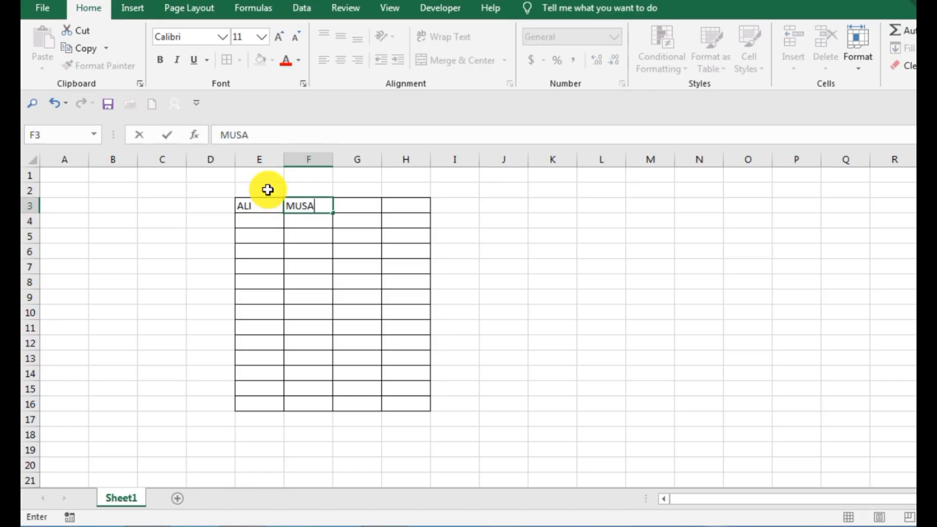
pyautogui.press('Return')
pyautogui.press('Right')
pyautogui.press('Up')
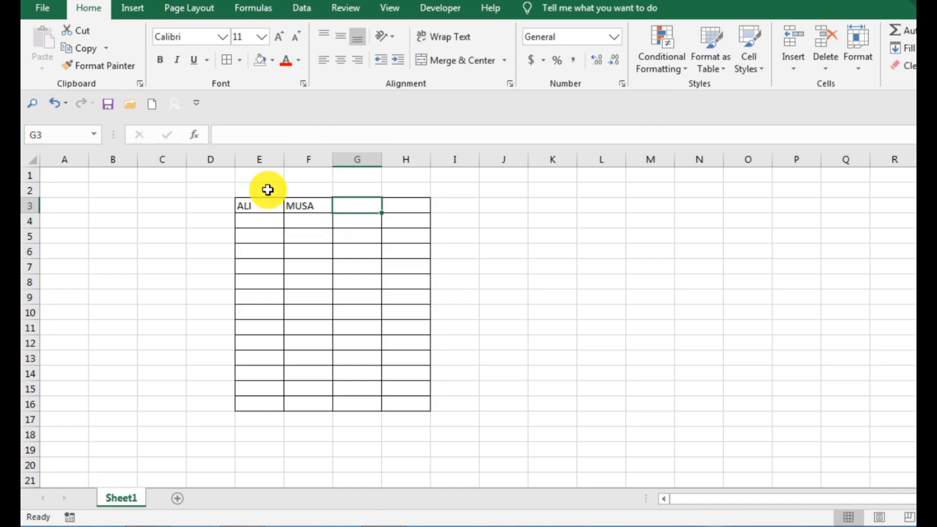
# - Fill the remaining top-row cells G3 and H3 with a first name each, in capitals
pyautogui.write('AMAN')
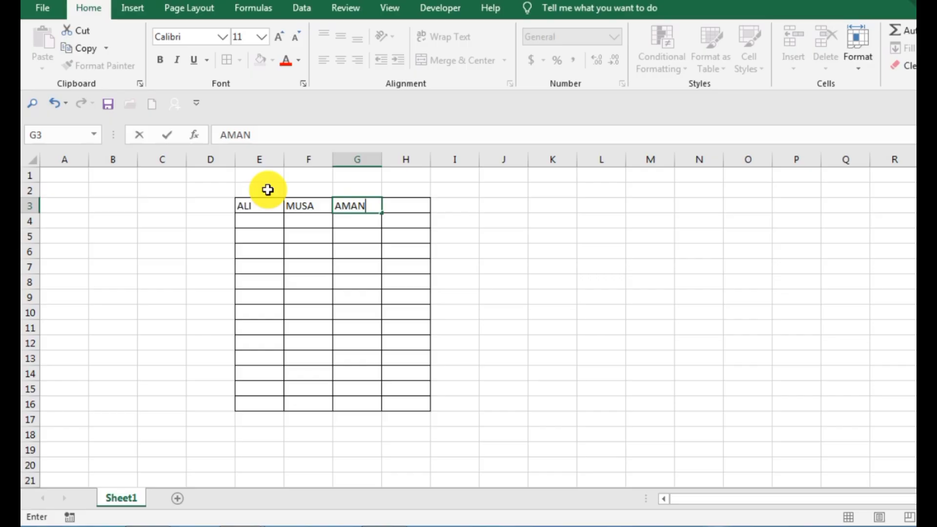
pyautogui.press('Tab')
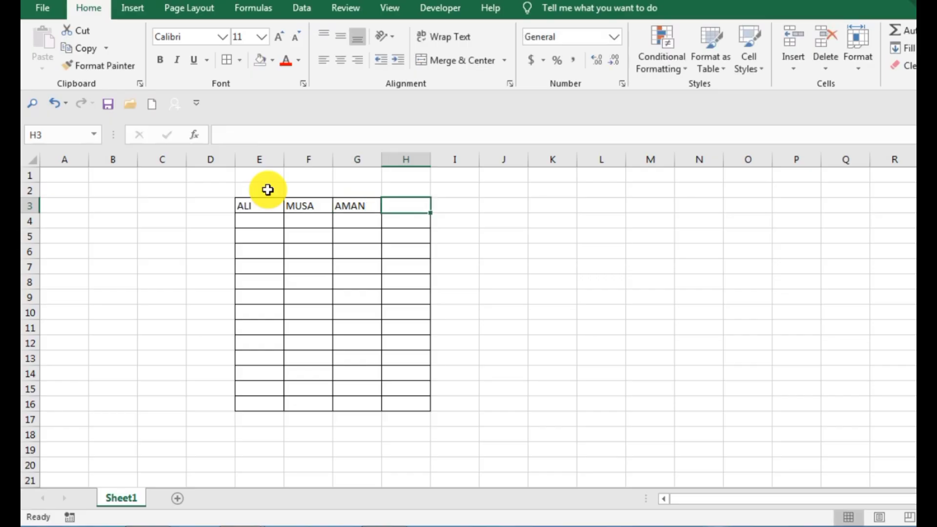
pyautogui.write('SANA')
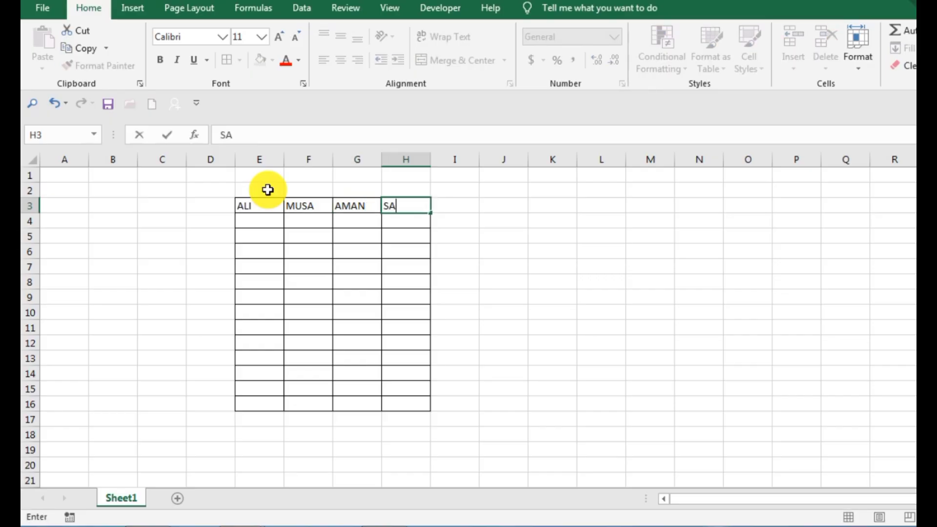
pyautogui.click(616, 191)
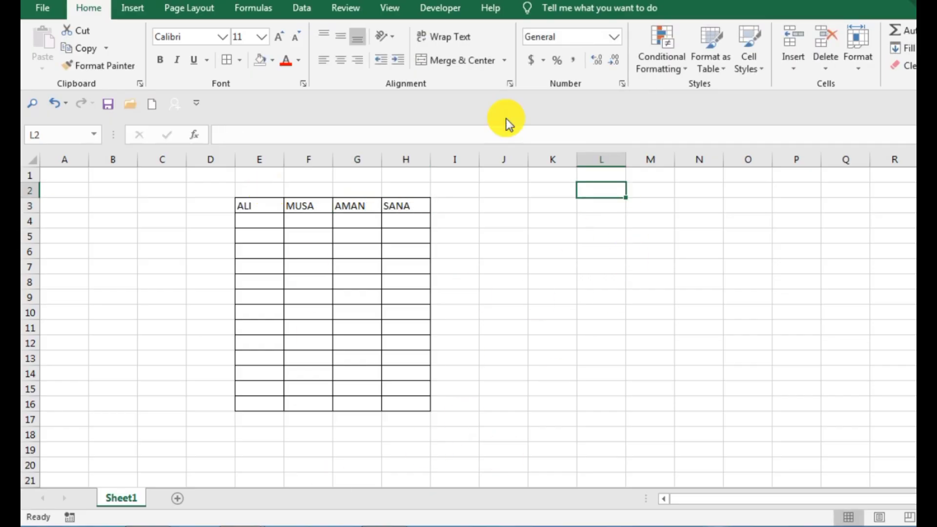
# - Select the names in E3:H3, and look through the list of available fonts
pyautogui.click(534, 248)
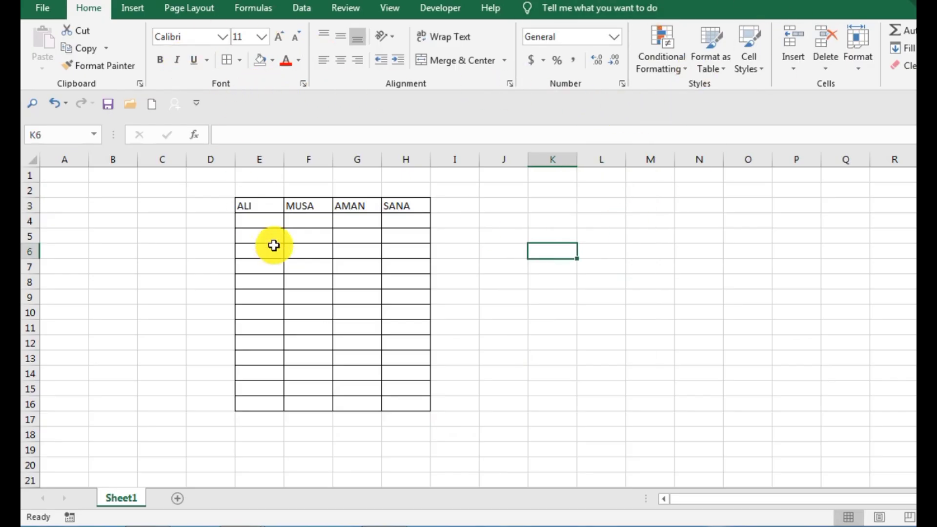
pyautogui.moveTo(252, 211); pyautogui.dragTo(418, 207)
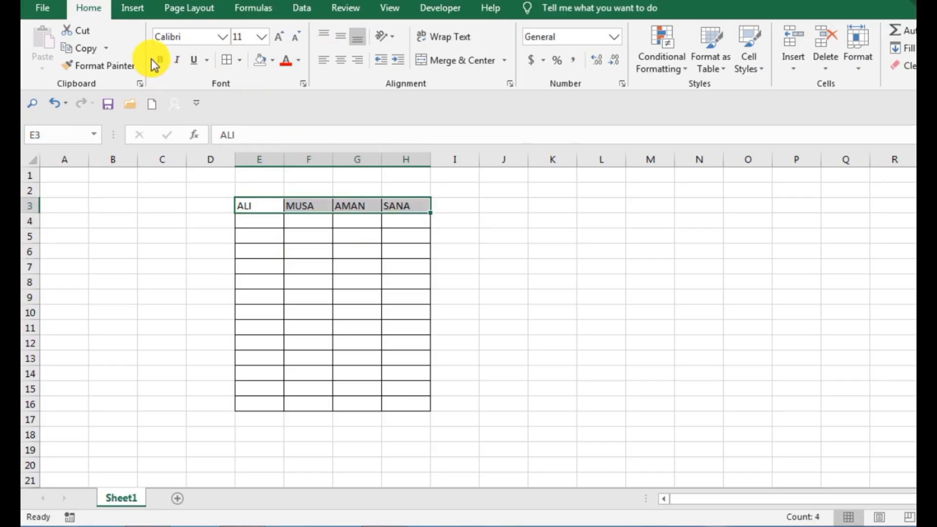
pyautogui.click(569, 311)
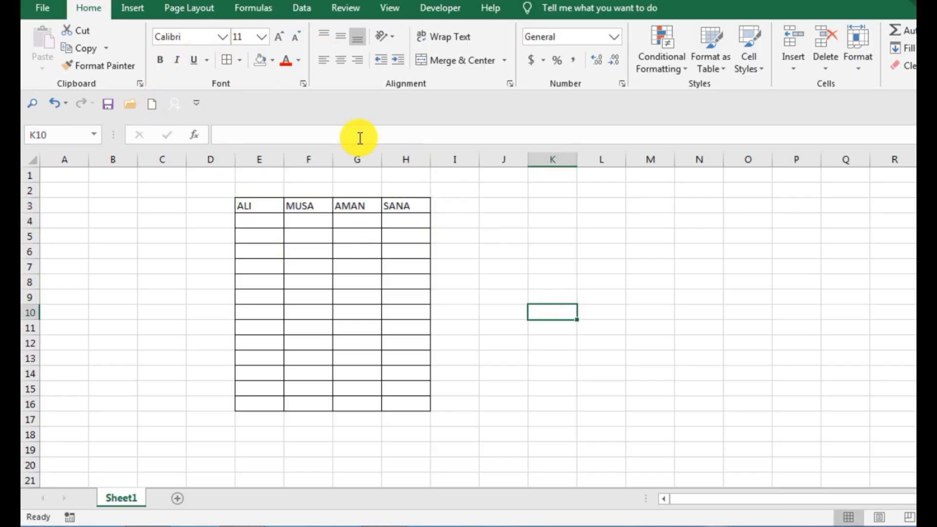
pyautogui.click(222, 37)
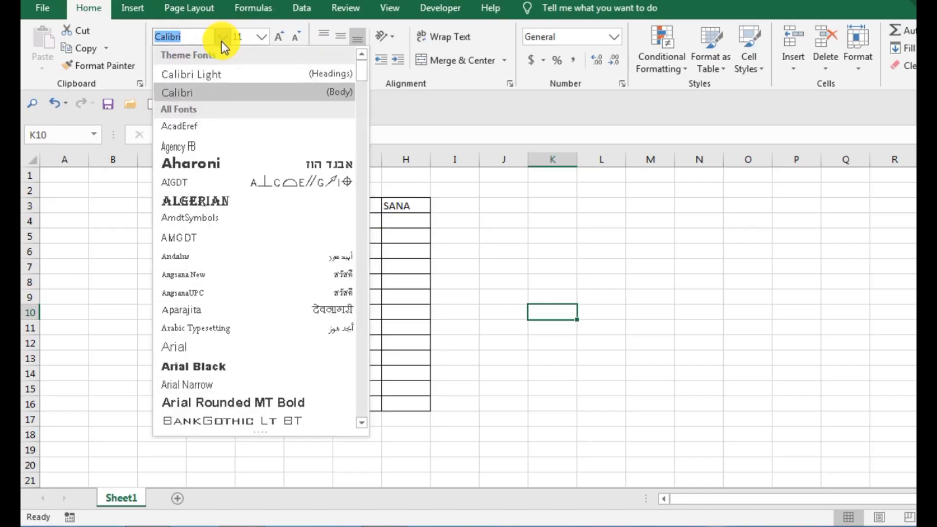
pyautogui.click(209, 169)
# - Change the font of the range D2:I16, which includes the whole table, to Aharoni
pyautogui.moveTo(224, 191); pyautogui.dragTo(454, 404)
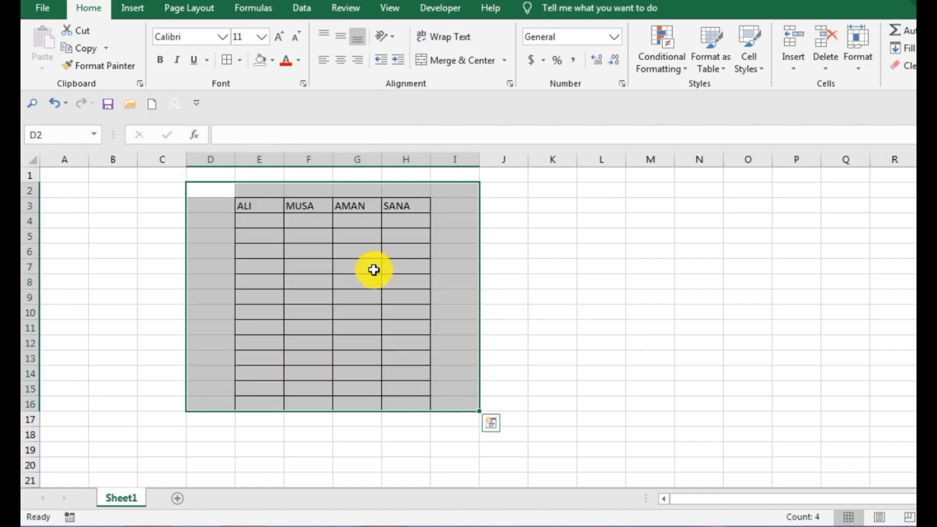
pyautogui.click(221, 38)
pyautogui.click(213, 161)
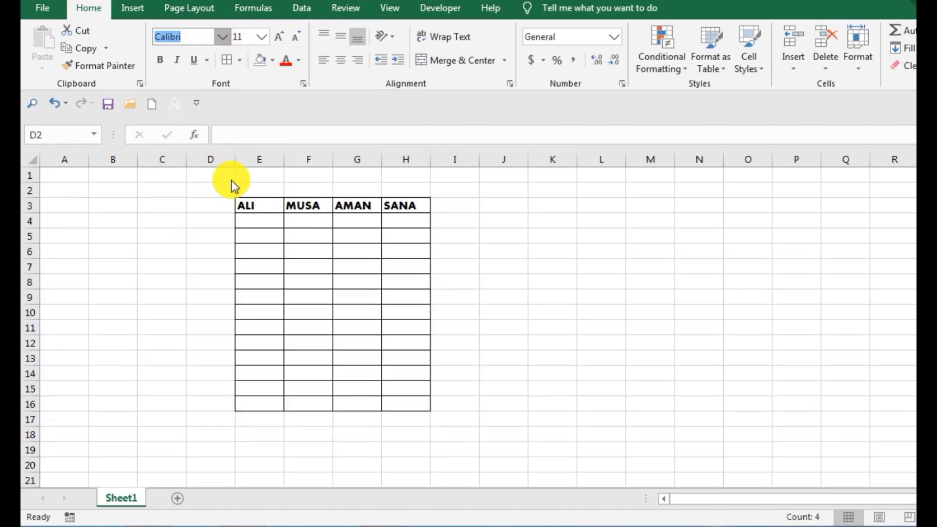
pyautogui.click(559, 313)
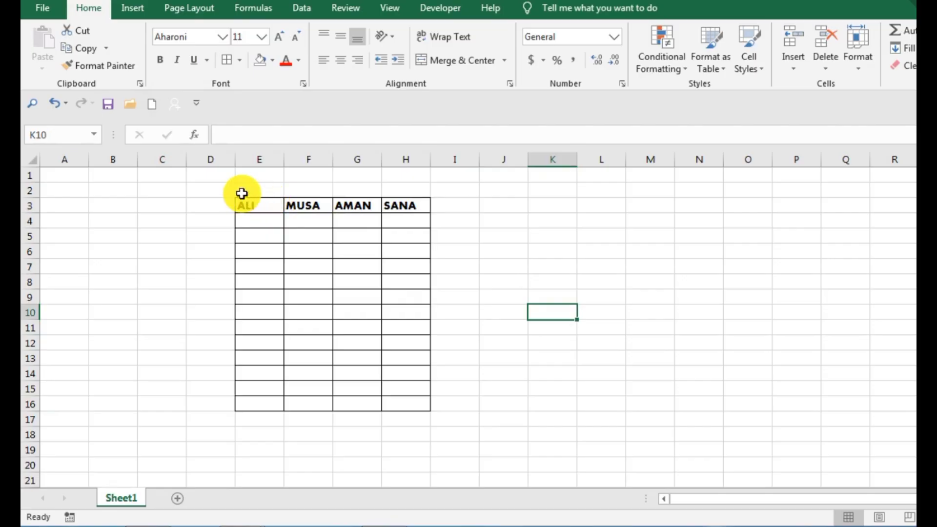
# - Change the font of the range E2:H12 to AIGDT
pyautogui.moveTo(242, 193); pyautogui.dragTo(425, 344)
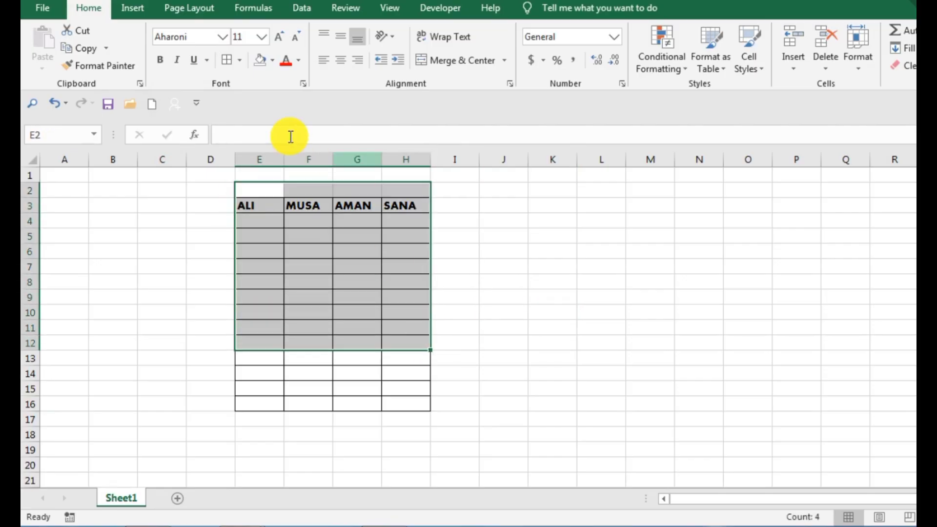
pyautogui.click(225, 41)
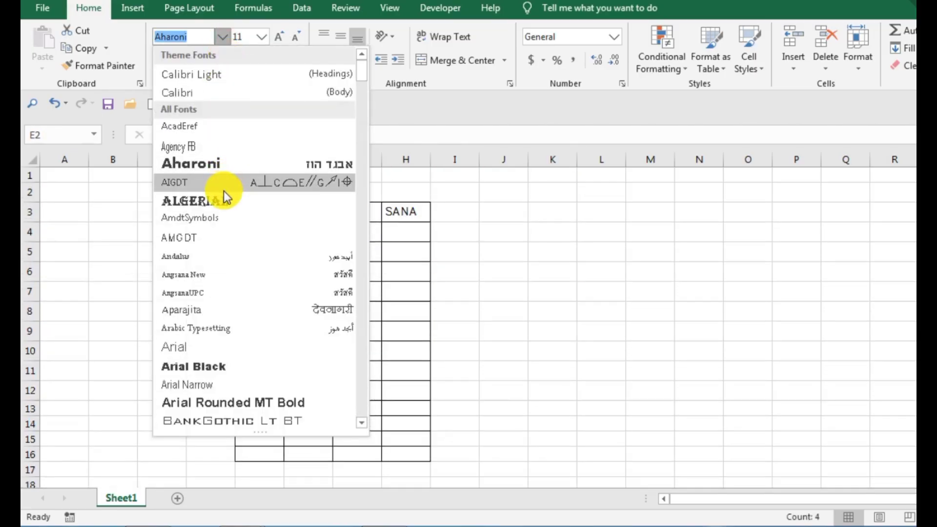
pyautogui.click(253, 182)
pyautogui.click(601, 330)
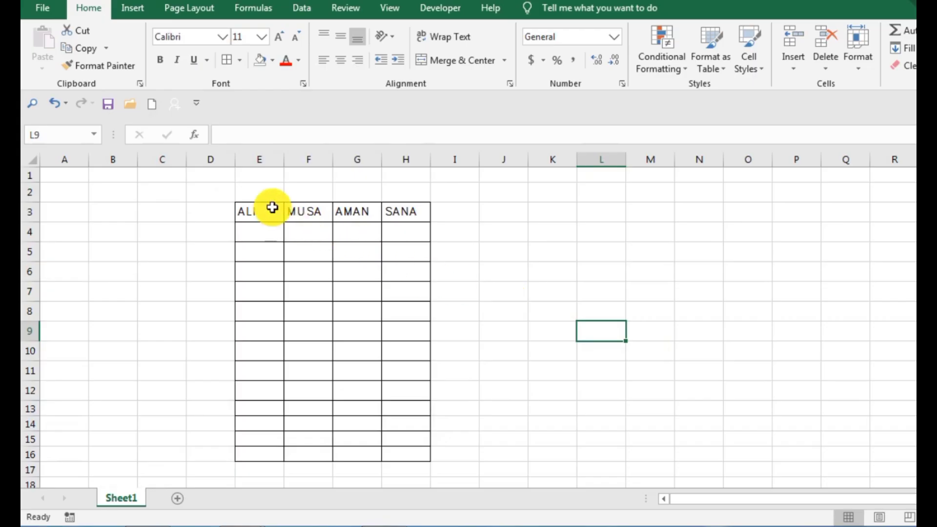
# - Change the font of the range E2:I9 to Agency FB
pyautogui.click(260, 196)
pyautogui.moveTo(261, 195); pyautogui.dragTo(455, 331)
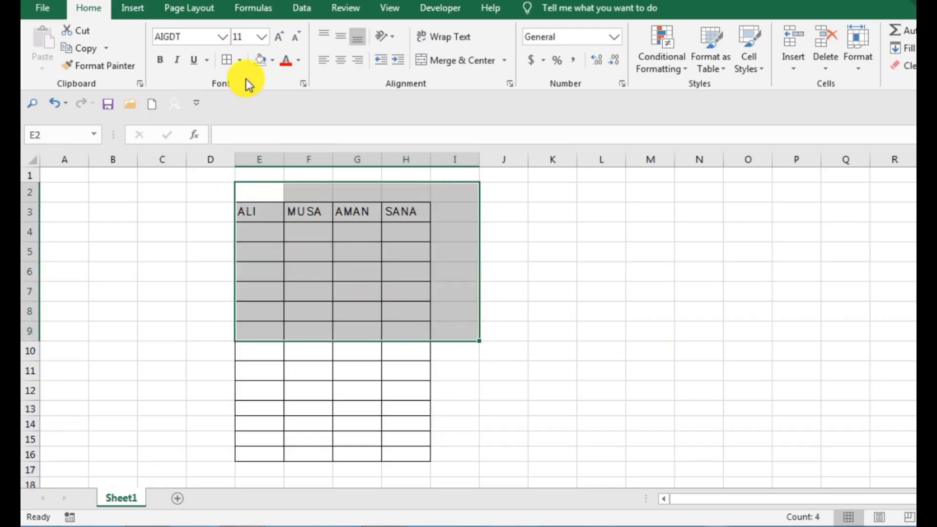
pyautogui.click(221, 39)
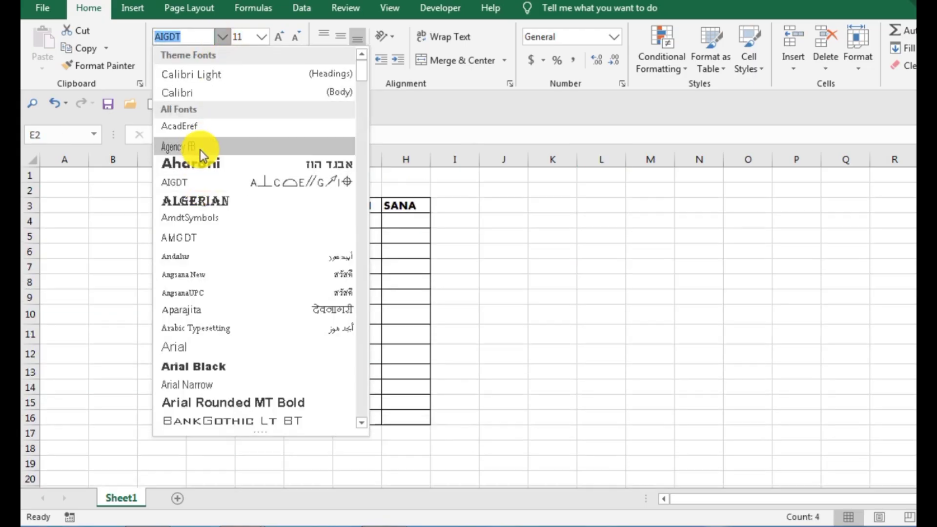
pyautogui.click(197, 146)
pyautogui.click(591, 352)
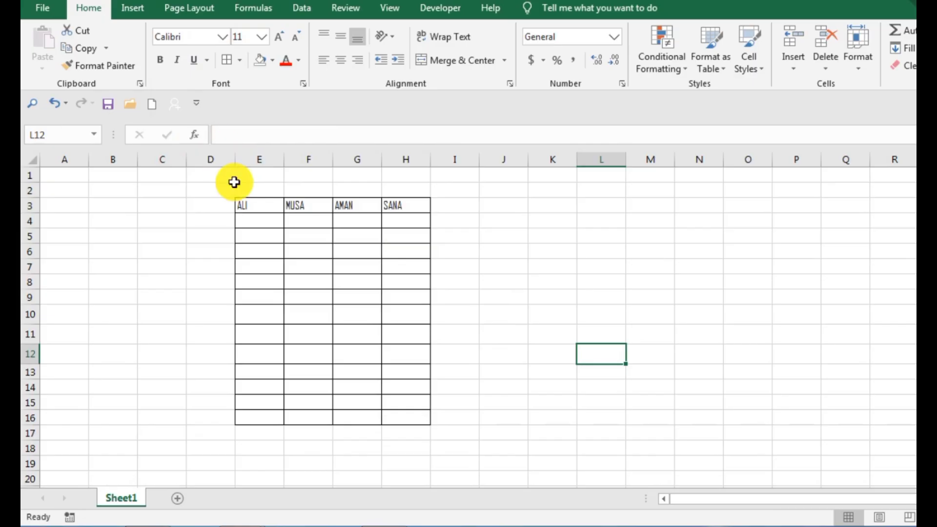
# - Change the font of the range D1:H10 to Calibri Light
pyautogui.moveTo(228, 179); pyautogui.dragTo(415, 317)
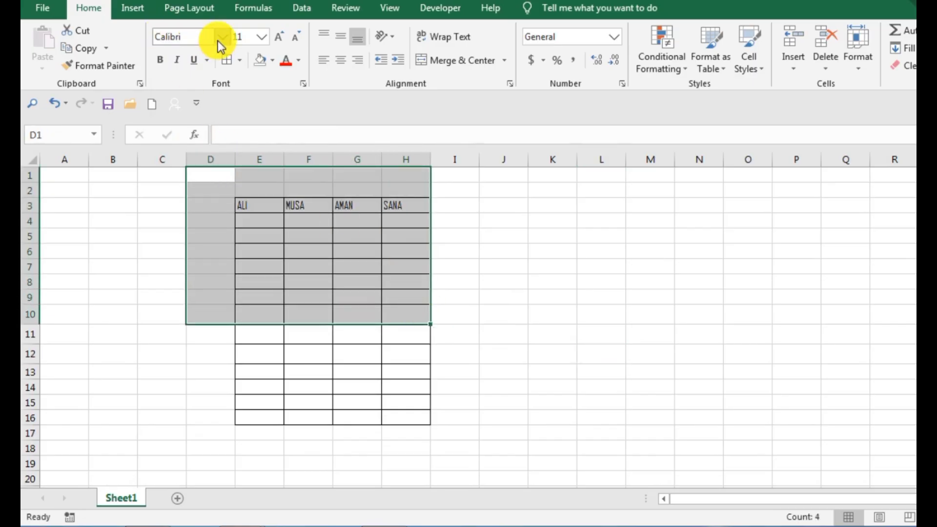
pyautogui.click(217, 40)
pyautogui.click(171, 75)
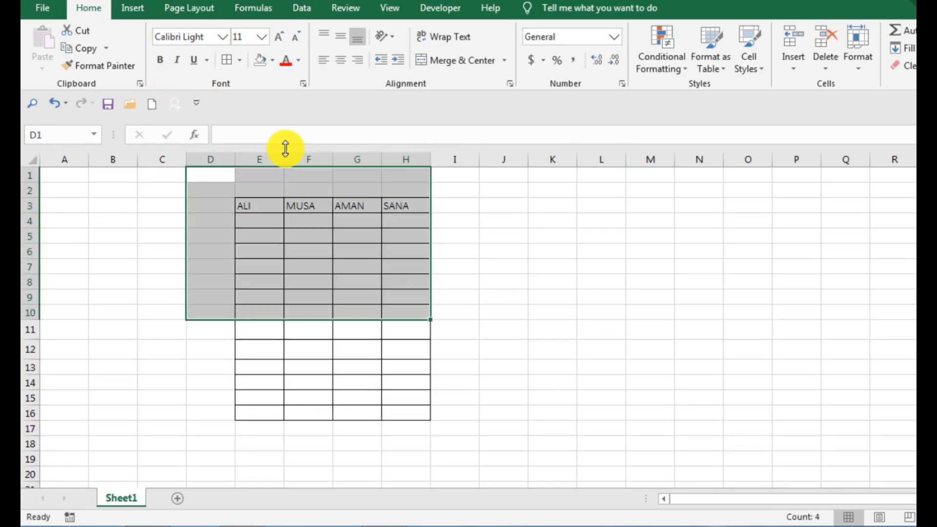
pyautogui.click(603, 324)
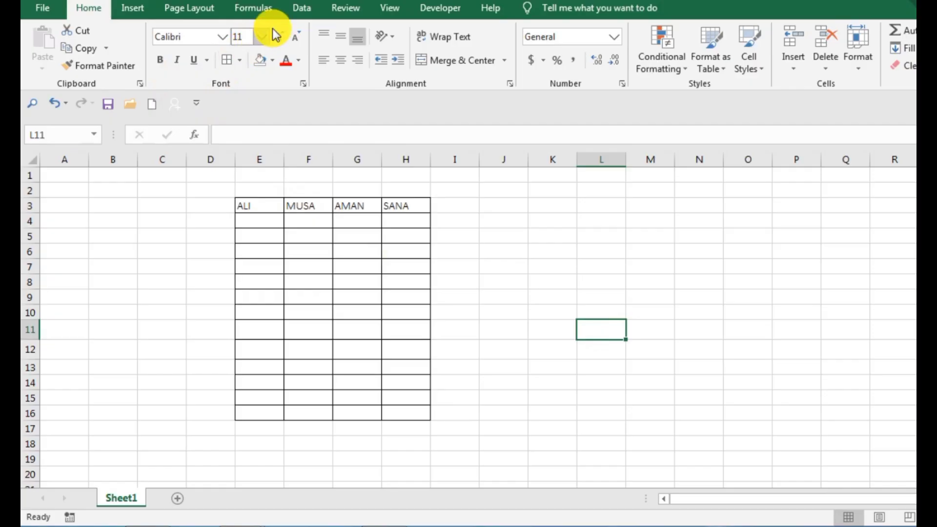
# - Set the font size of the range E2:H5 around the names to 11
pyautogui.click(262, 39)
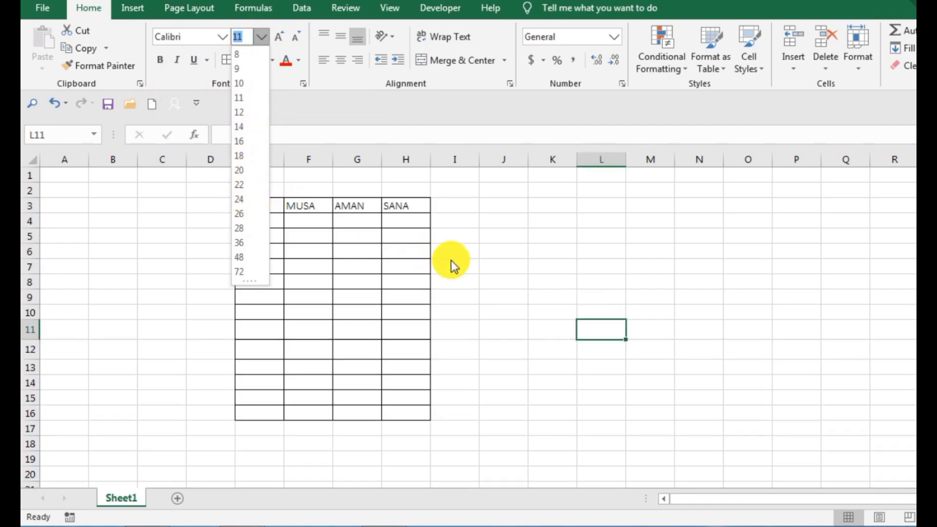
pyautogui.click(512, 240)
pyautogui.moveTo(263, 193); pyautogui.dragTo(405, 236)
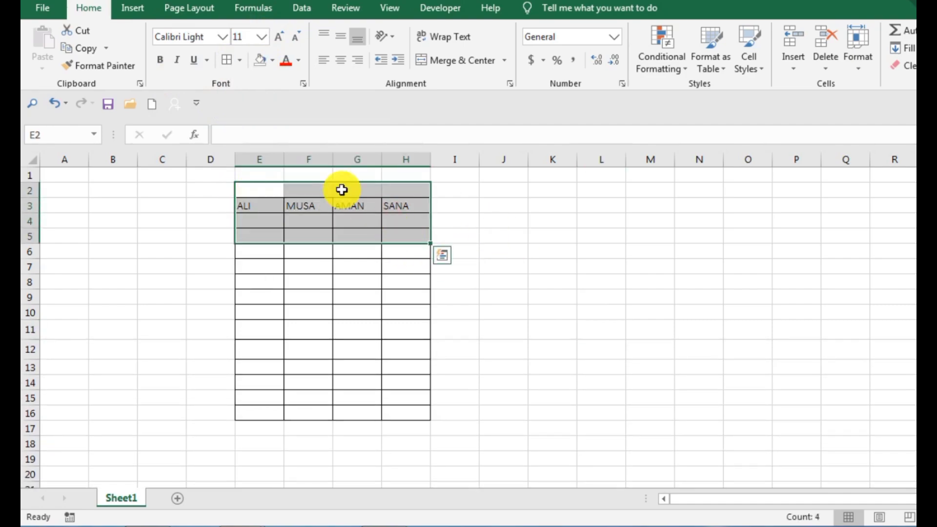
pyautogui.click(262, 37)
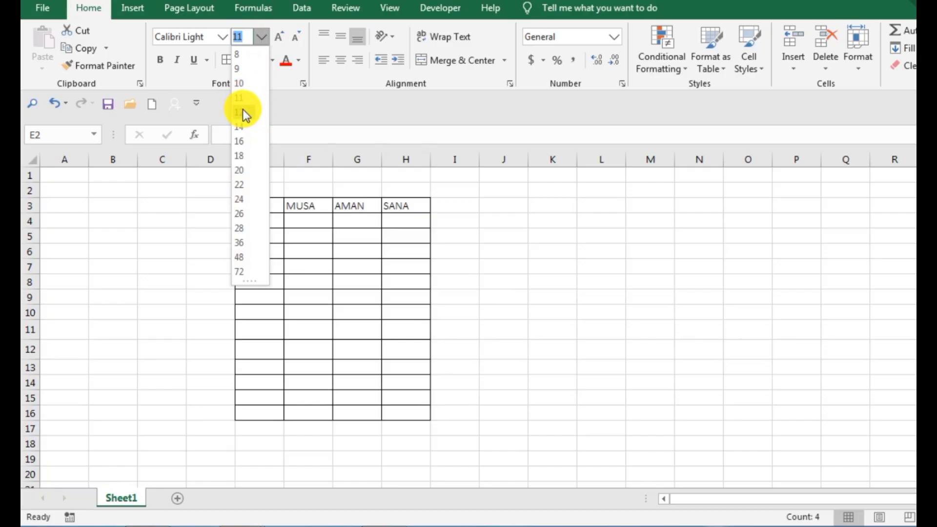
pyautogui.click(243, 102)
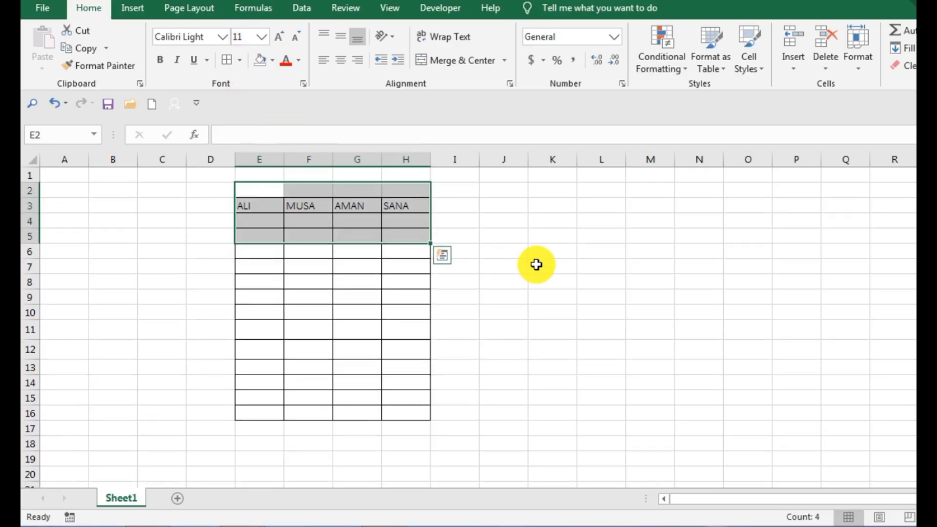
pyautogui.click(536, 263)
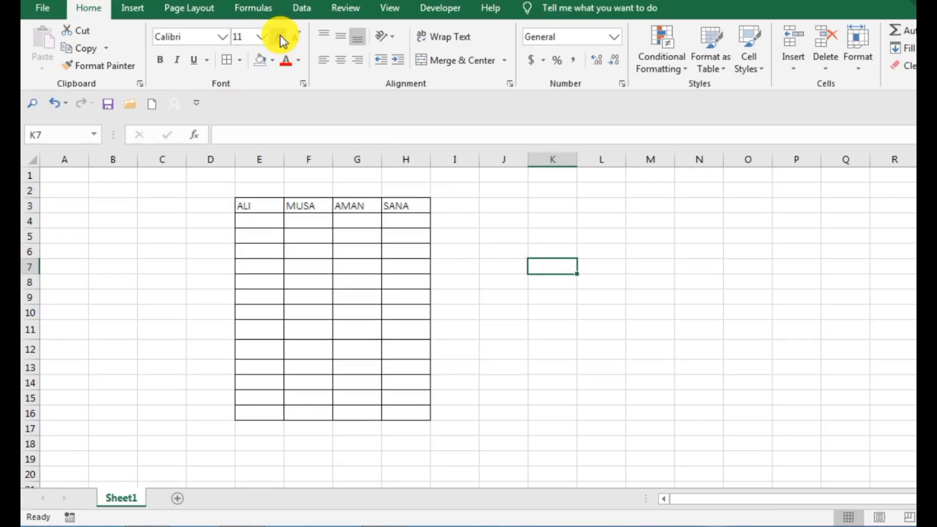
# - Increase the font size of empty cell K7 to 14 and of the range D3:I5 to 12
pyautogui.click(280, 36)
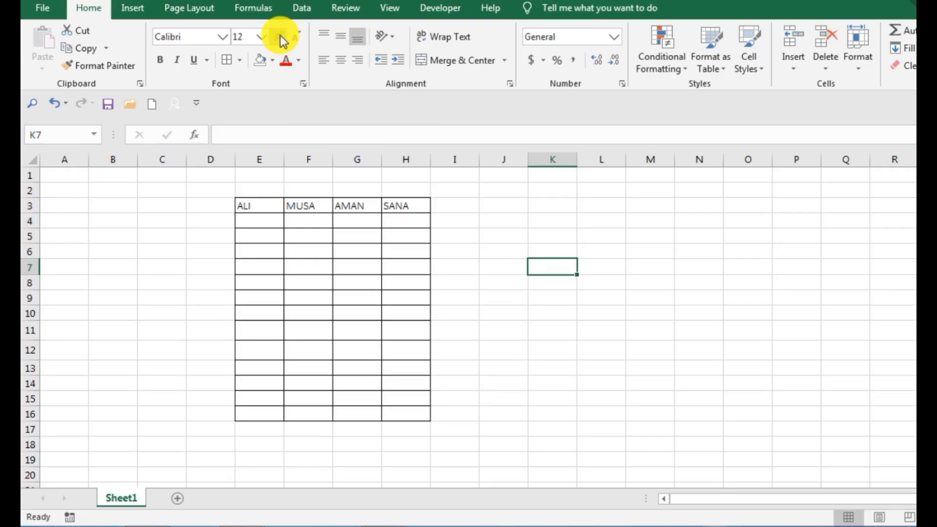
pyautogui.click(280, 36)
pyautogui.moveTo(215, 205); pyautogui.dragTo(468, 237)
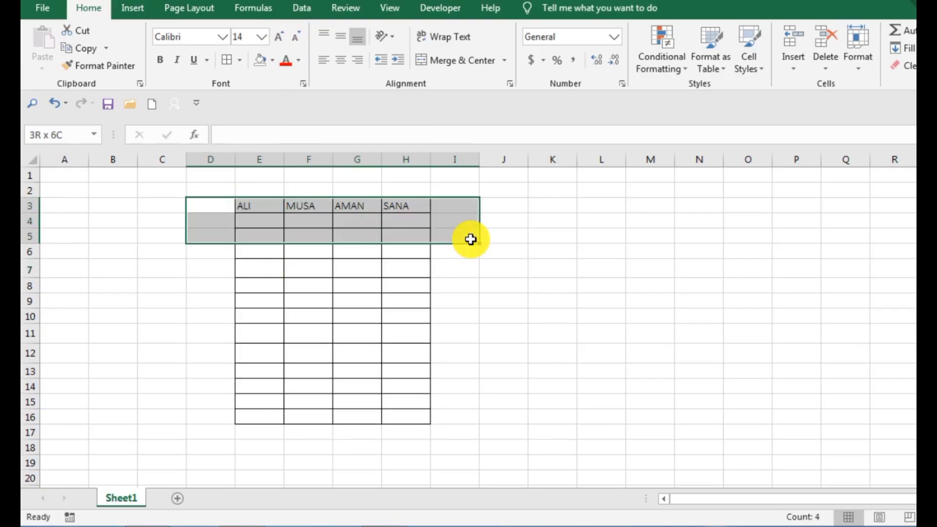
pyautogui.click(284, 37)
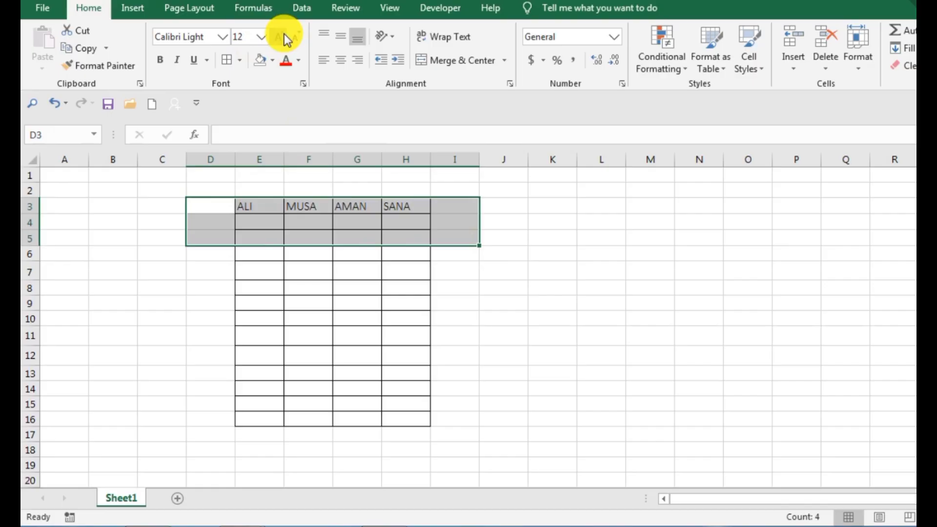
# - Increase the font size of the range D3:I5 around the names to 20
pyautogui.click(285, 37)
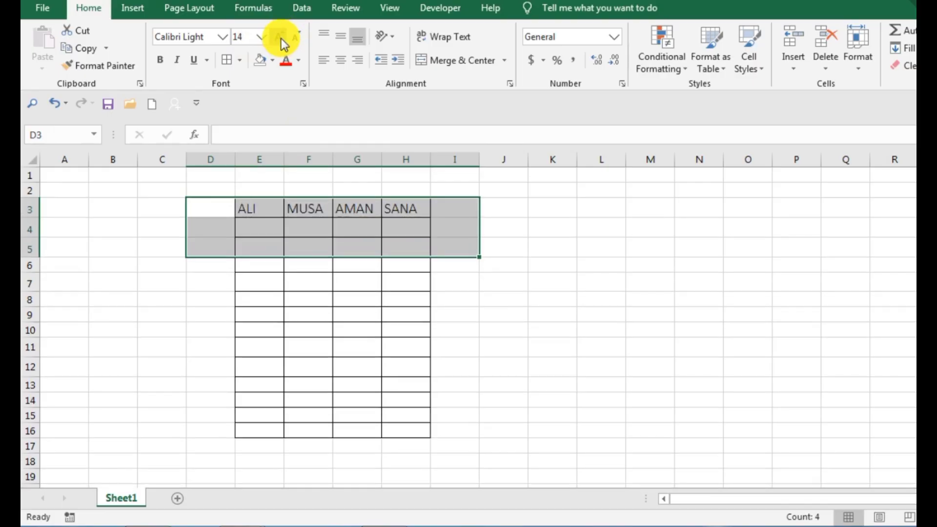
pyautogui.click(280, 36)
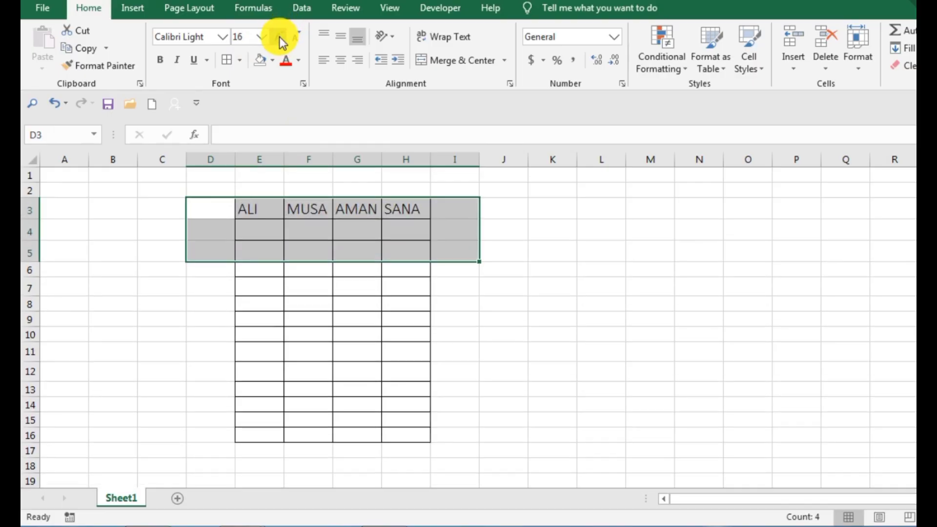
pyautogui.click(279, 37)
pyautogui.click(279, 36)
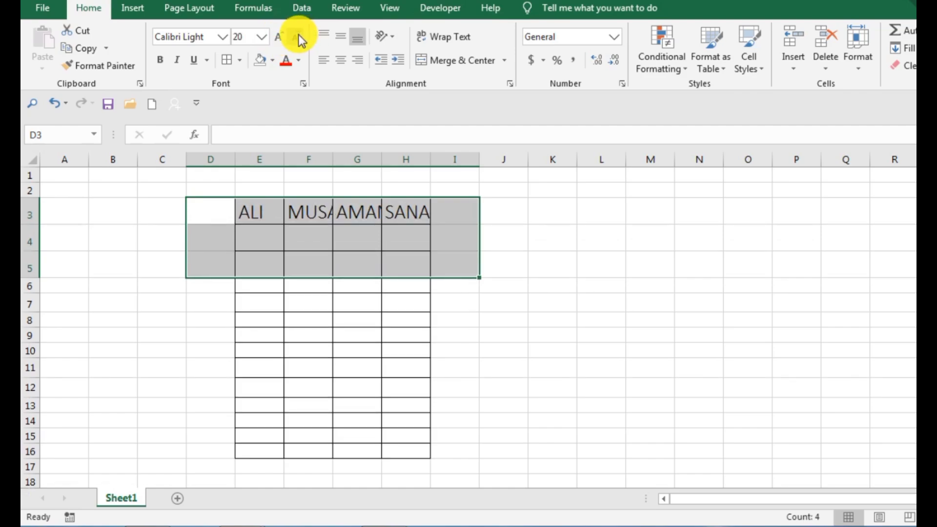
# - Decrease the font size of the range D3:I5 step by step to 8
pyautogui.click(297, 36)
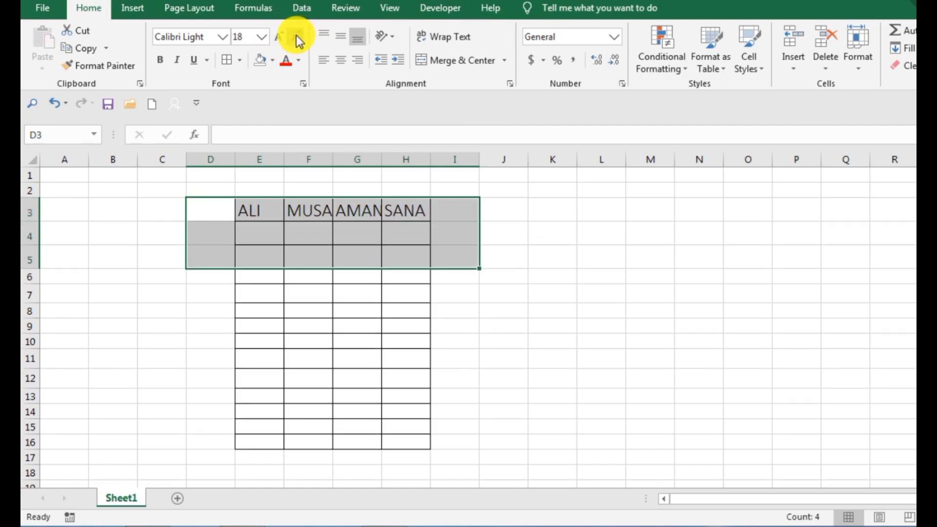
pyautogui.click(297, 35)
pyautogui.click(297, 35)
pyautogui.click(296, 36)
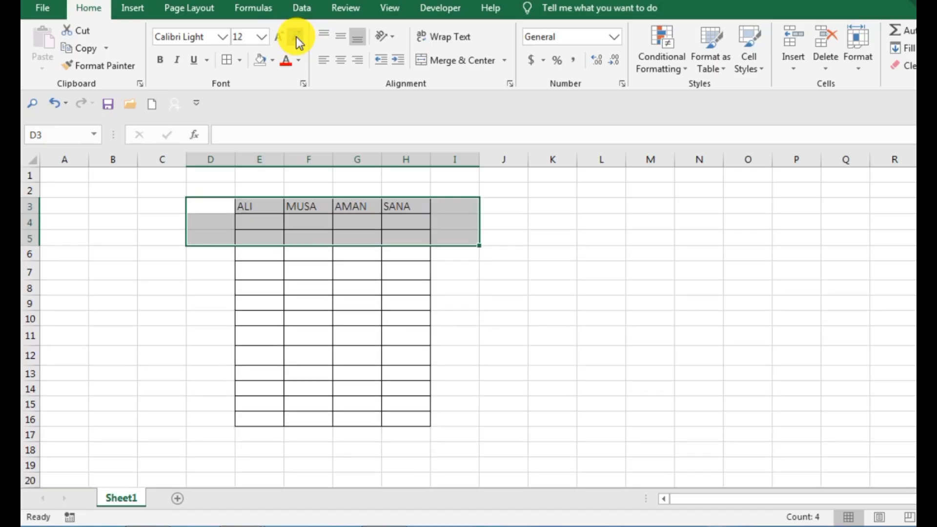
pyautogui.click(297, 37)
pyautogui.click(297, 36)
pyautogui.click(297, 37)
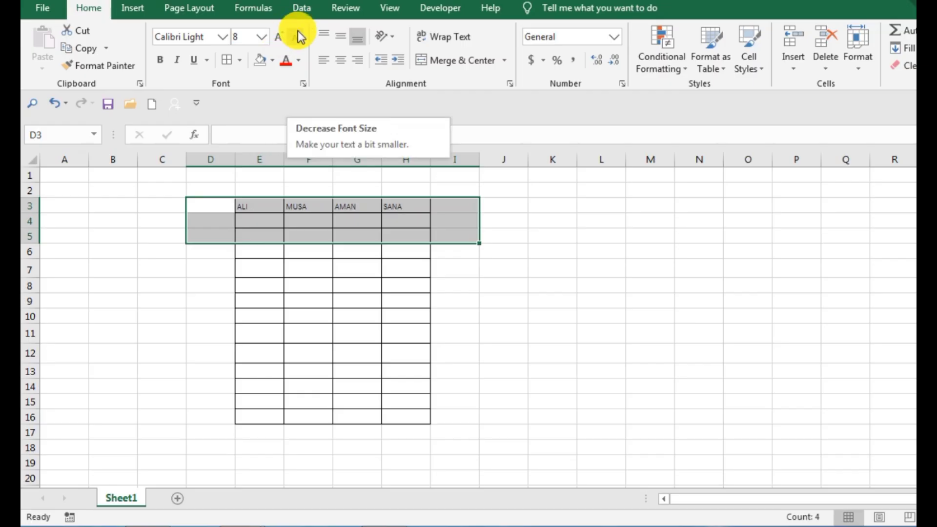
# - Bring the font size of the range D3:I5 back up to 12
pyautogui.click(283, 35)
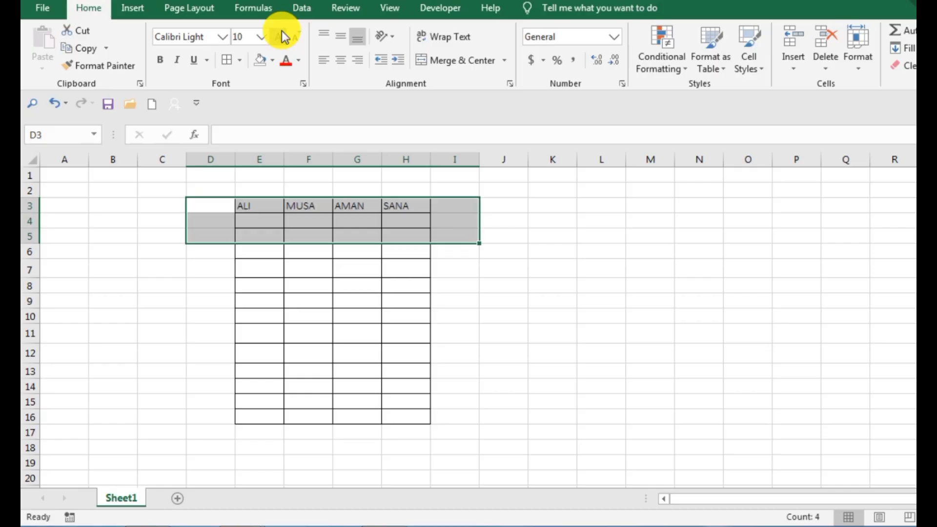
pyautogui.click(283, 35)
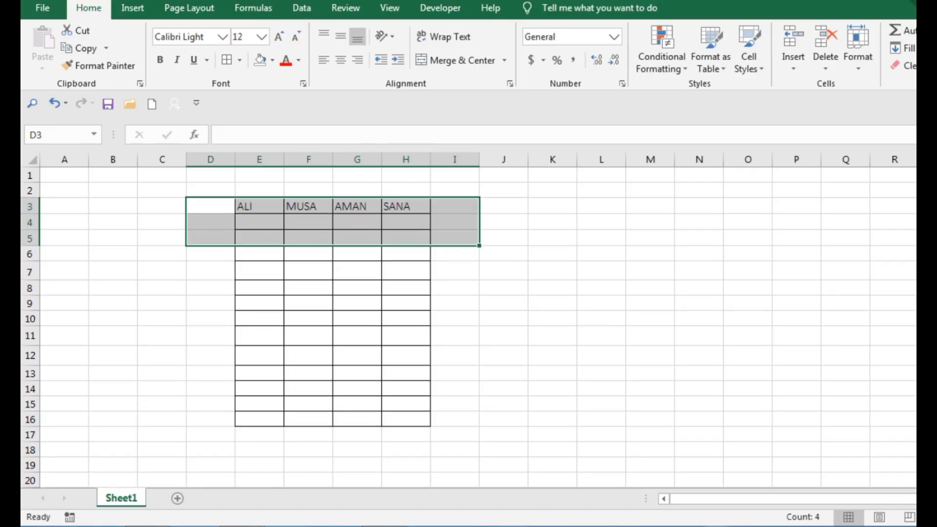
pyautogui.keyDown('ctrl'); pyautogui.scroll(3, 600, 270); pyautogui.keyUp('ctrl')
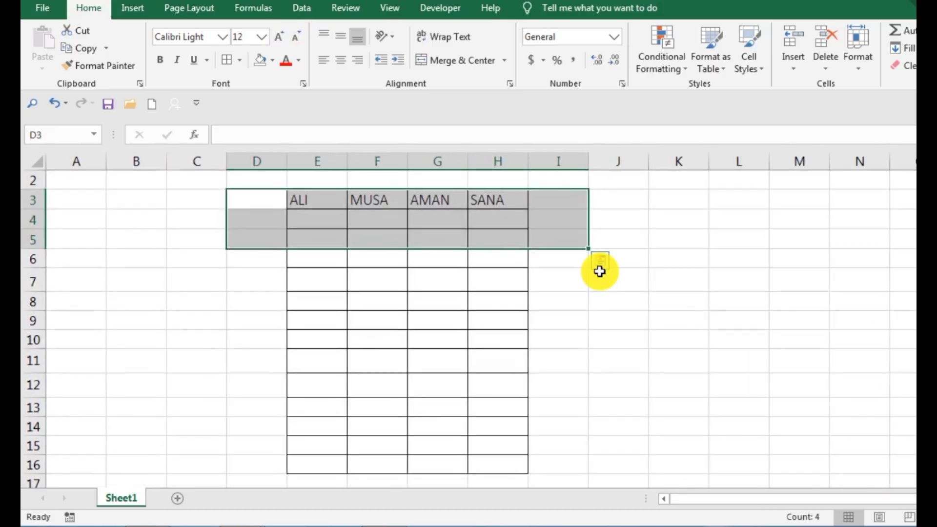
pyautogui.click(736, 343)
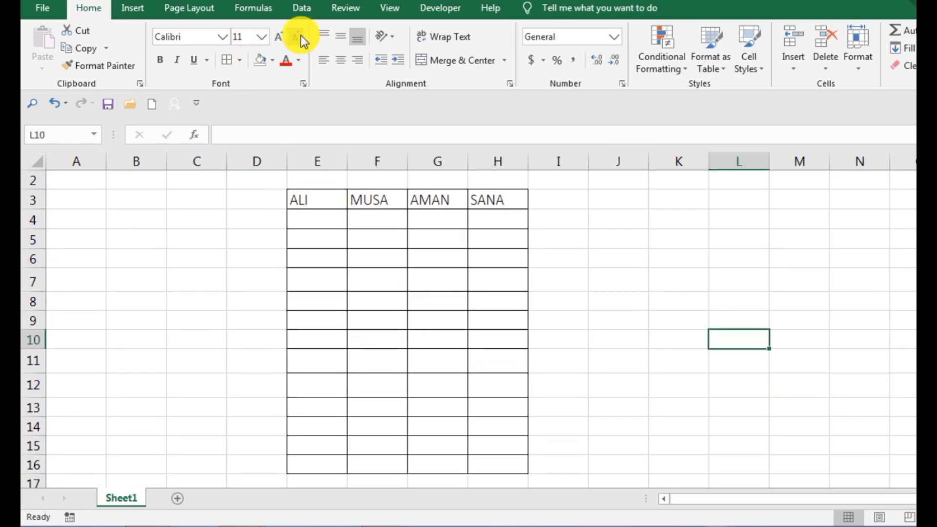
# - Make the range E2:H4 containing the names bold and italic
pyautogui.click(478, 285)
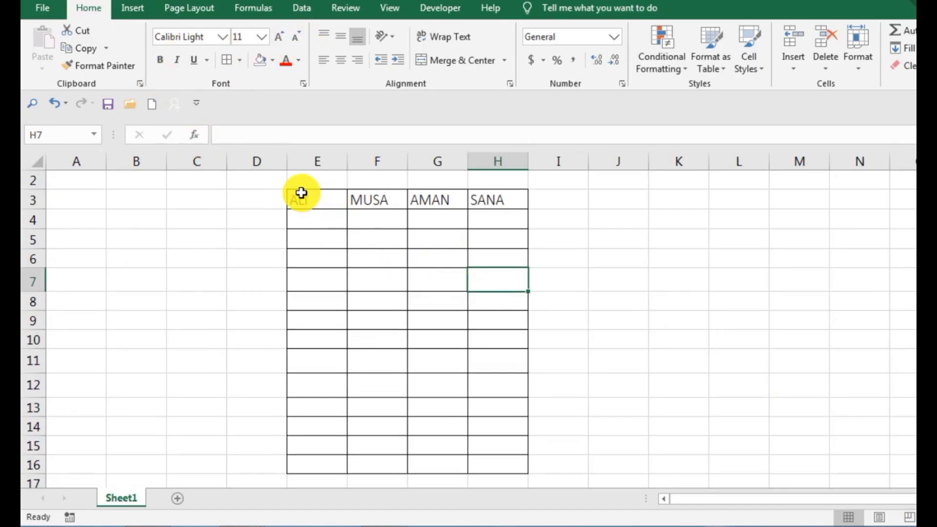
pyautogui.moveTo(289, 187); pyautogui.dragTo(524, 219)
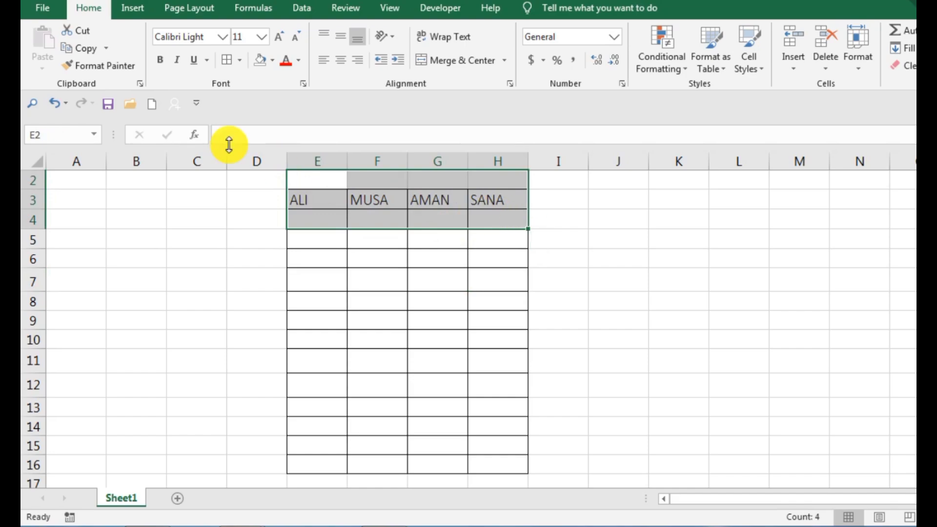
pyautogui.click(158, 64)
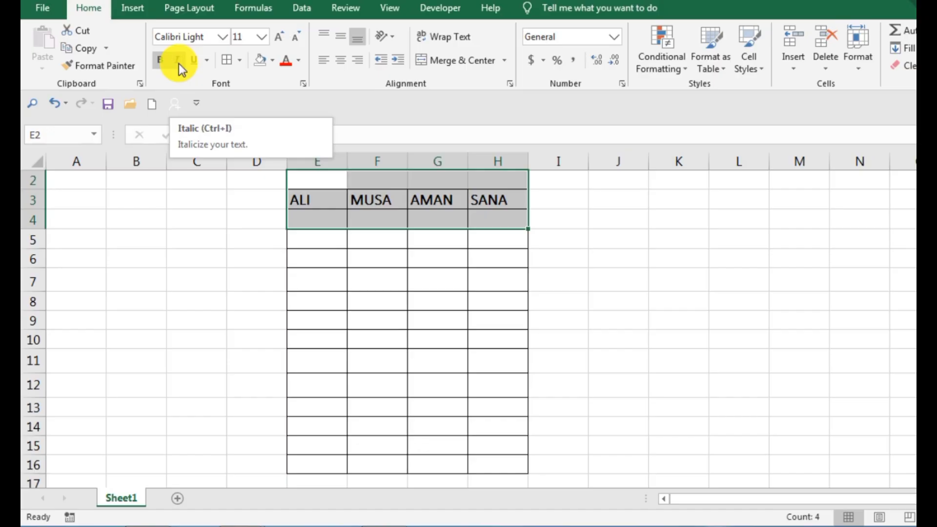
pyautogui.click(177, 63)
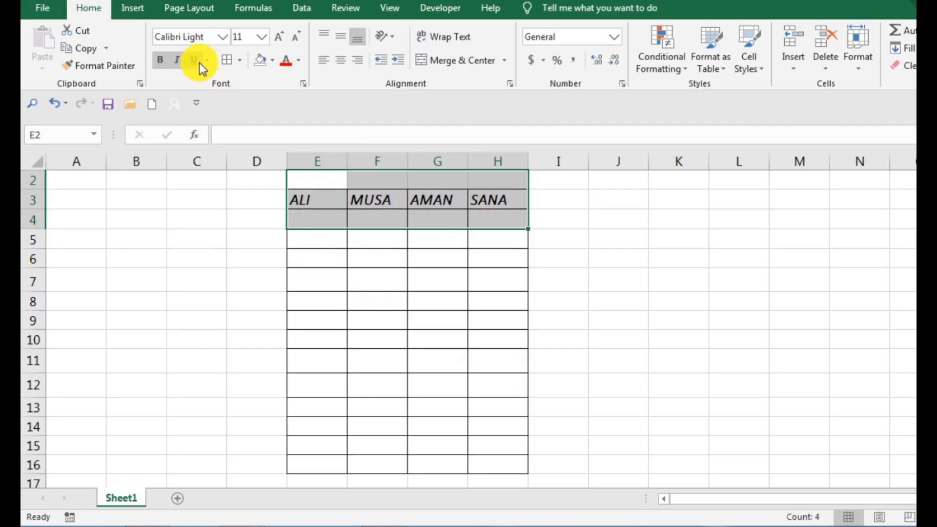
# - Apply a single underline to the names in the range E3:H3
pyautogui.click(620, 301)
pyautogui.moveTo(305, 195); pyautogui.dragTo(480, 201)
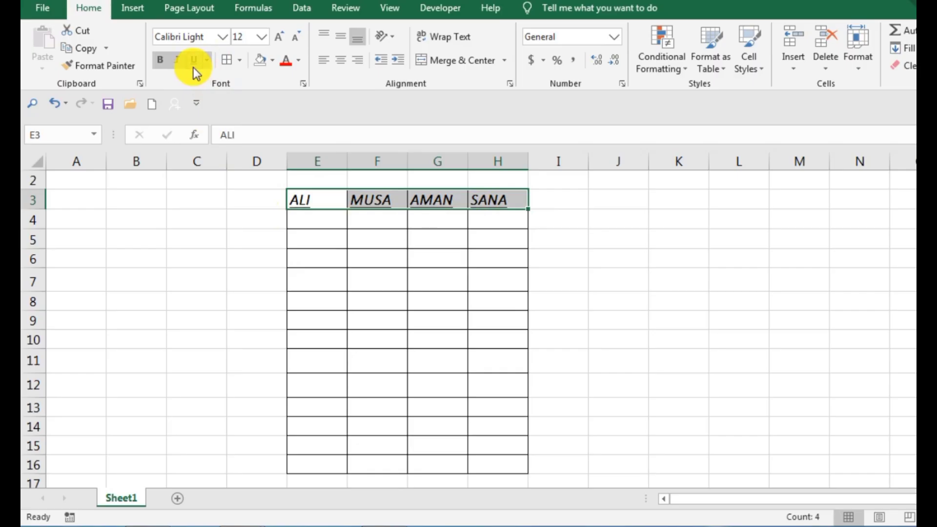
pyautogui.click(686, 318)
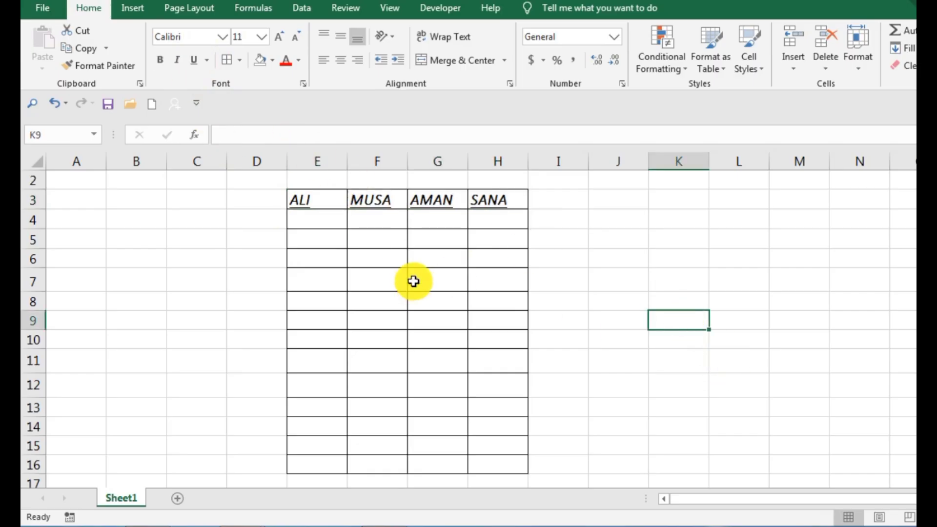
# - Apply a double underline to empty cell K9 and to the names in E3:H3
pyautogui.scroll(1, 414, 245)
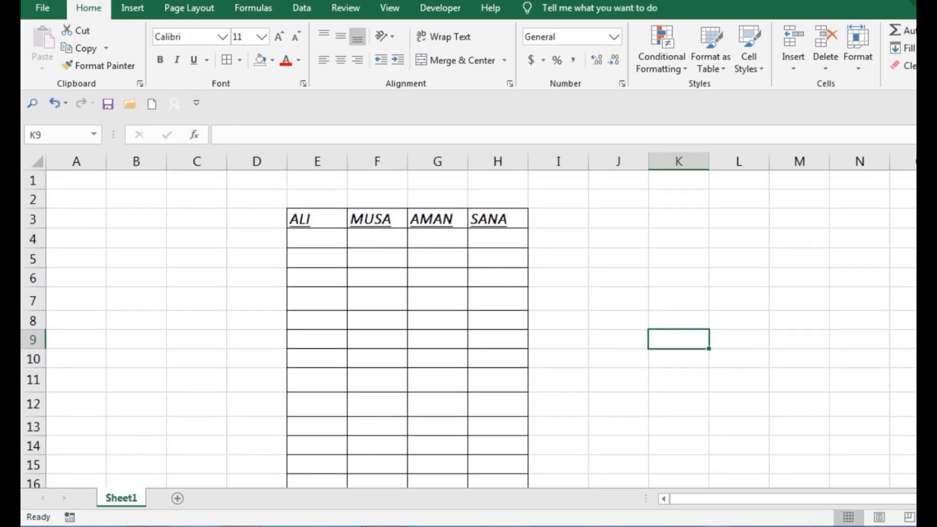
pyautogui.moveTo(932, 517); pyautogui.dragTo(935, 517)
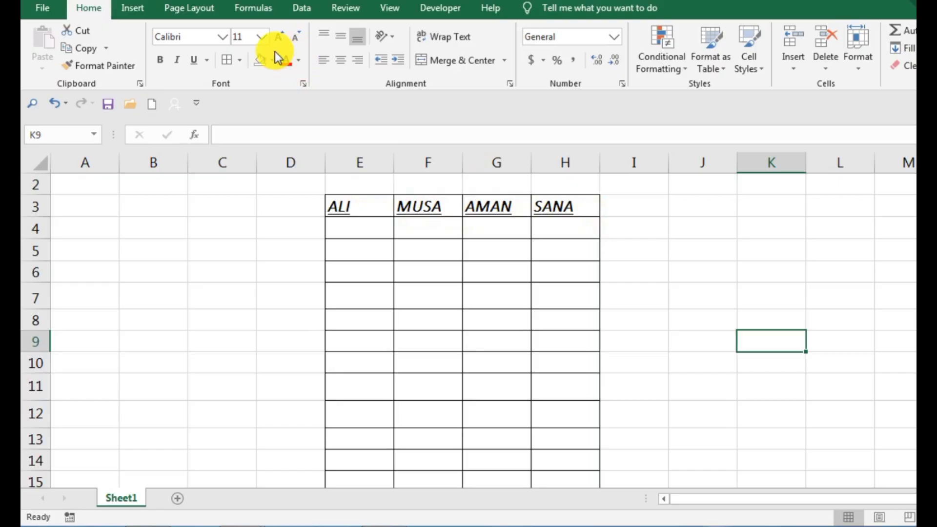
pyautogui.click(206, 65)
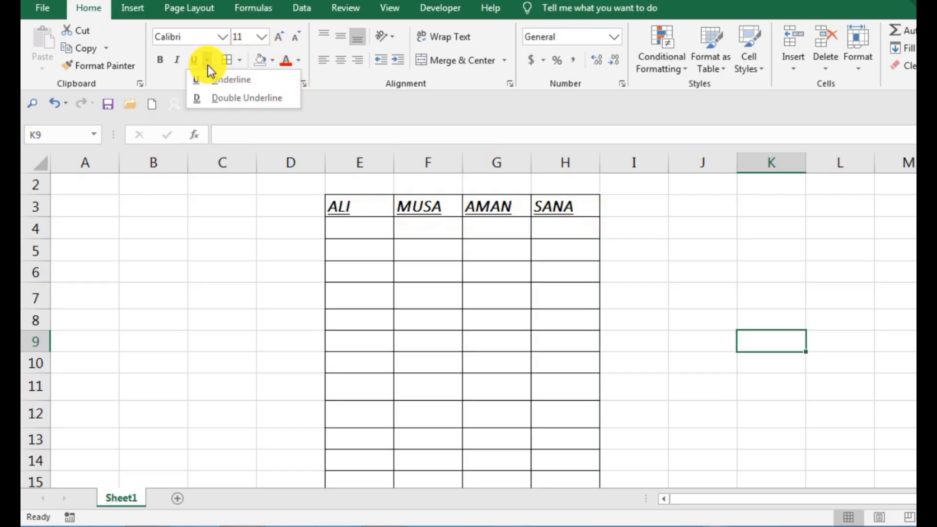
pyautogui.click(220, 99)
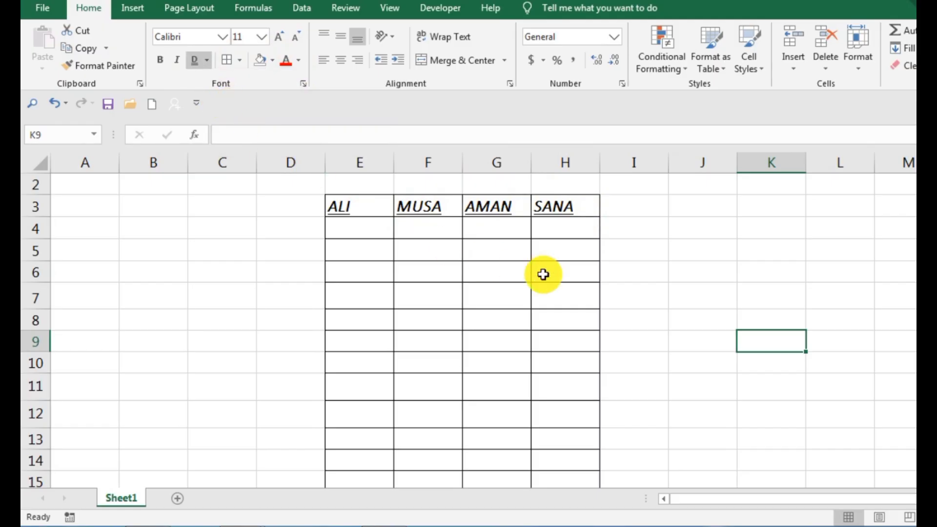
pyautogui.moveTo(335, 209); pyautogui.dragTo(549, 211)
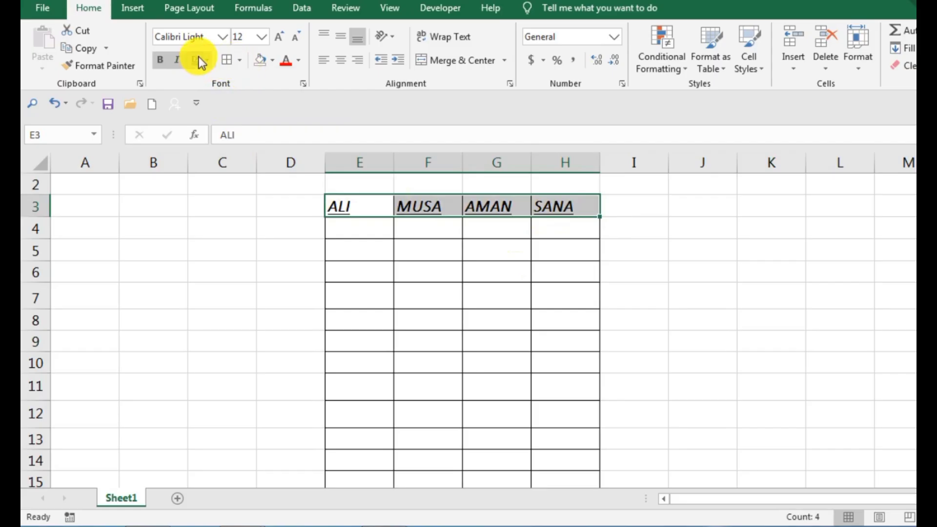
pyautogui.click(654, 318)
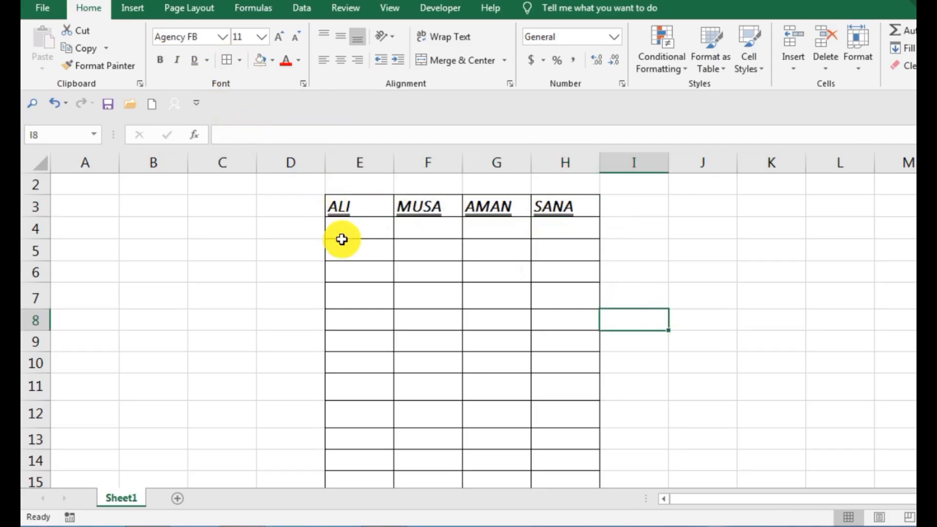
# - Apply a single underline to empty cell I8 and switch the names in E3:H3 to a single underline
pyautogui.scroll(1, 366, 203)
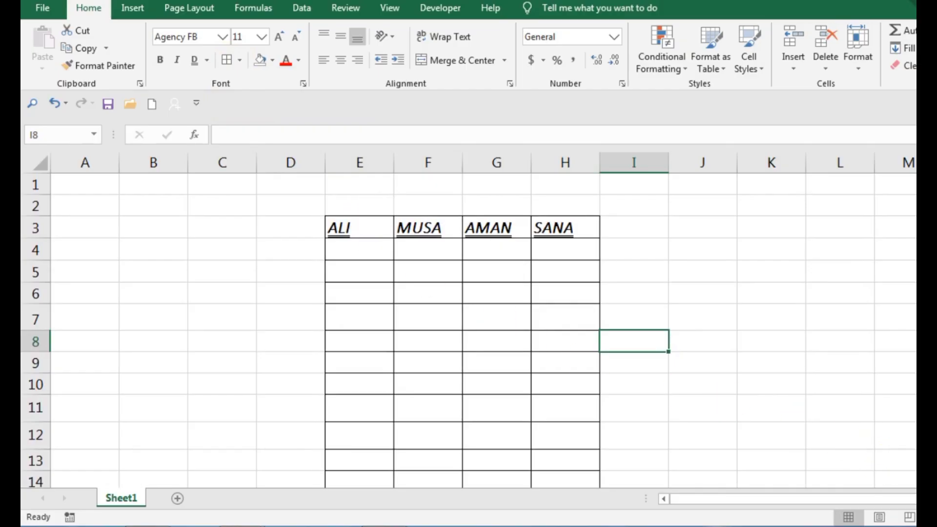
pyautogui.scroll(3, 497, 253)
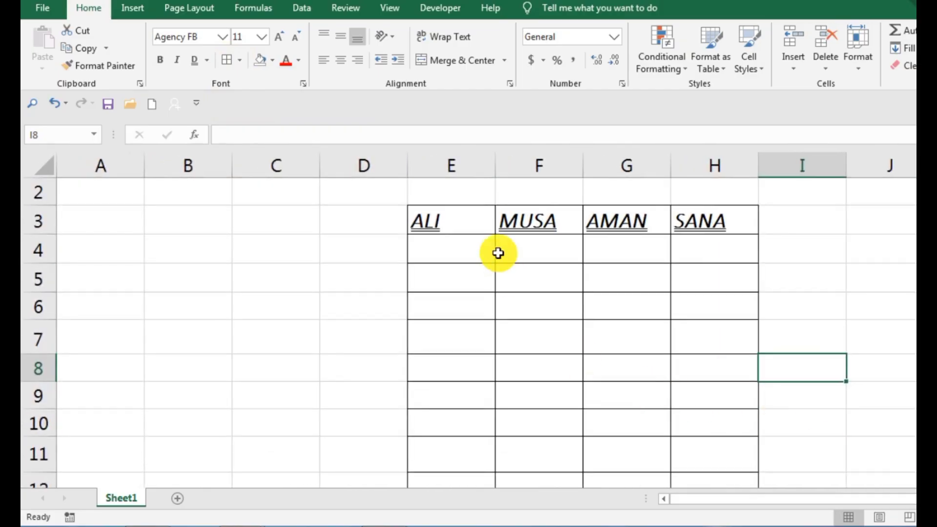
pyautogui.click(207, 60)
pyautogui.click(217, 82)
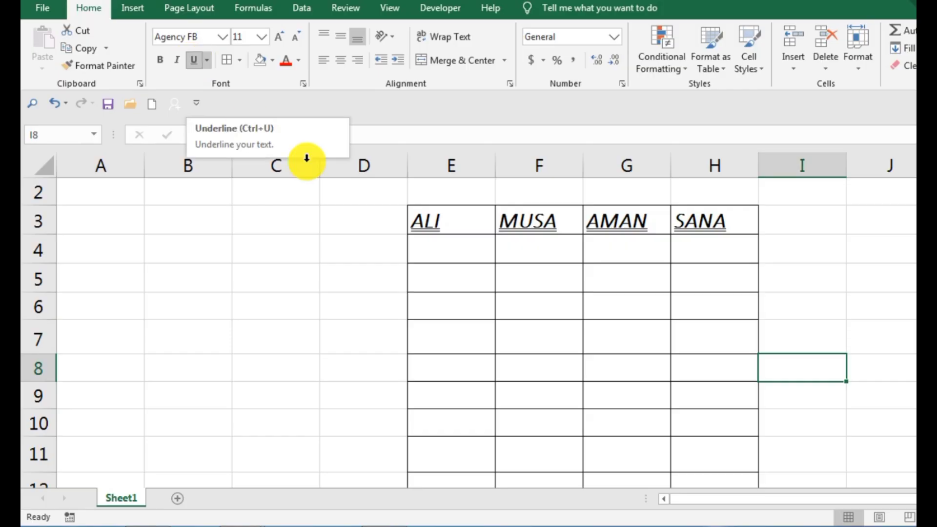
pyautogui.moveTo(441, 233); pyautogui.dragTo(722, 218)
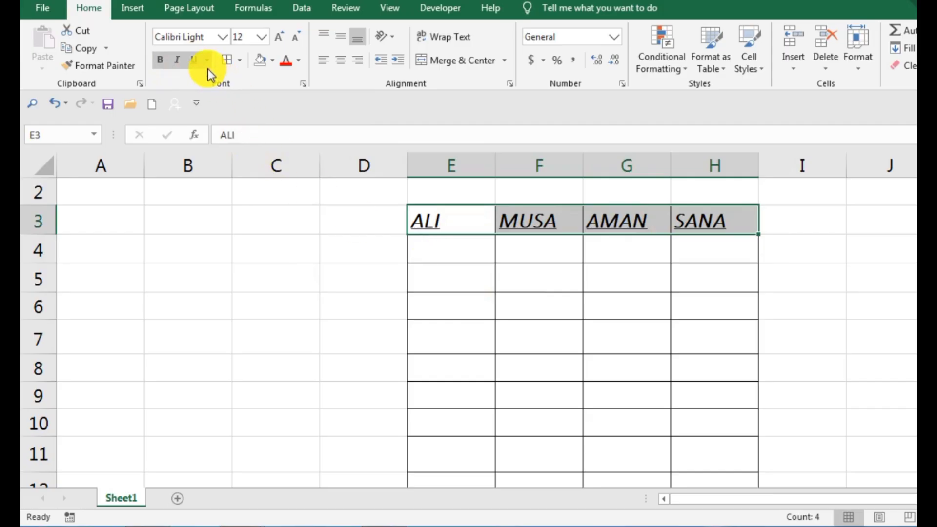
# - Remove the underline and the italic style from the names in the range E3:H3
pyautogui.click(191, 60)
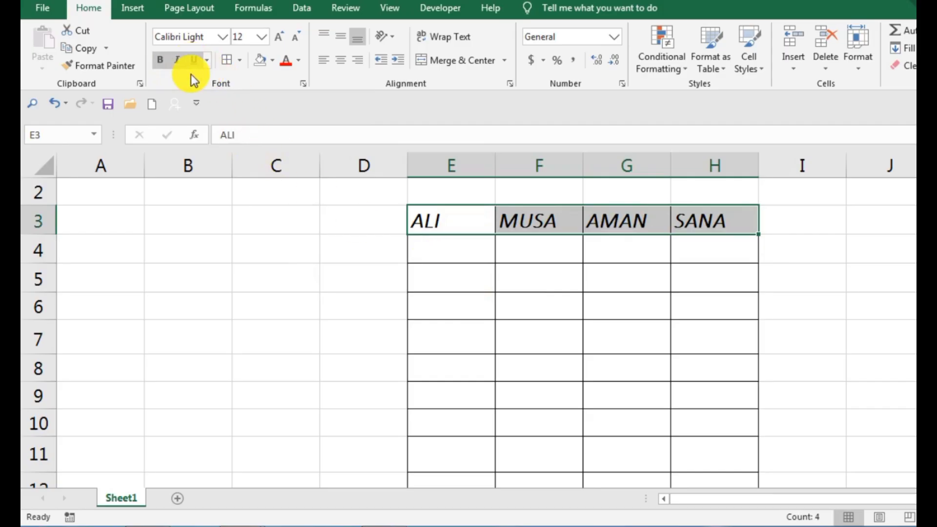
pyautogui.click(832, 314)
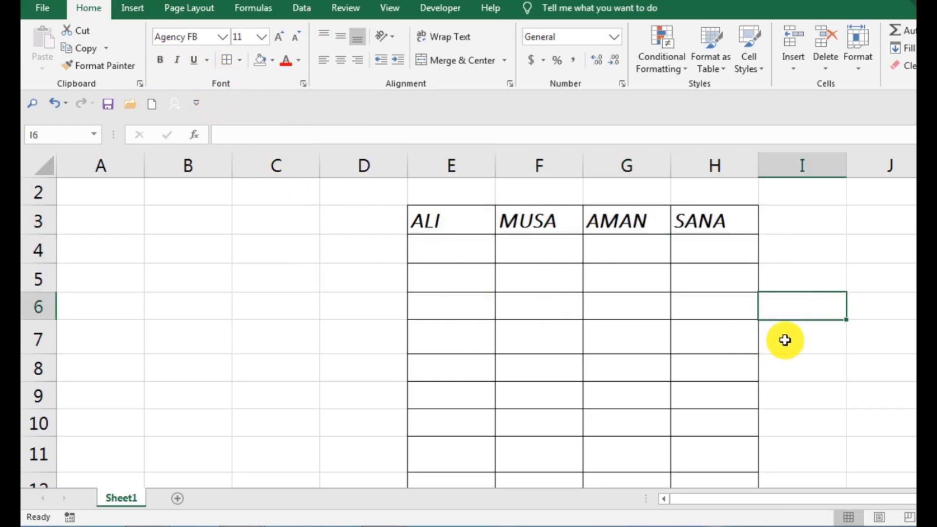
pyautogui.moveTo(453, 233); pyautogui.dragTo(722, 218)
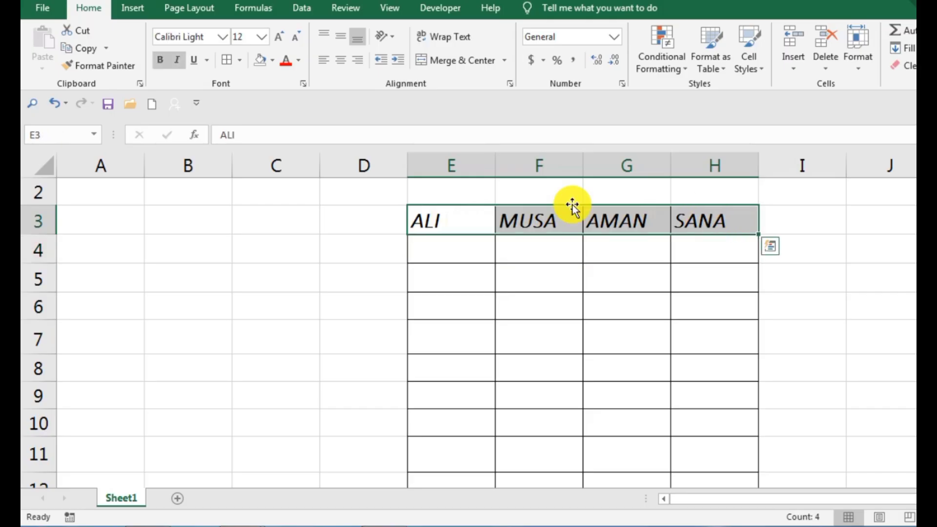
pyautogui.click(178, 67)
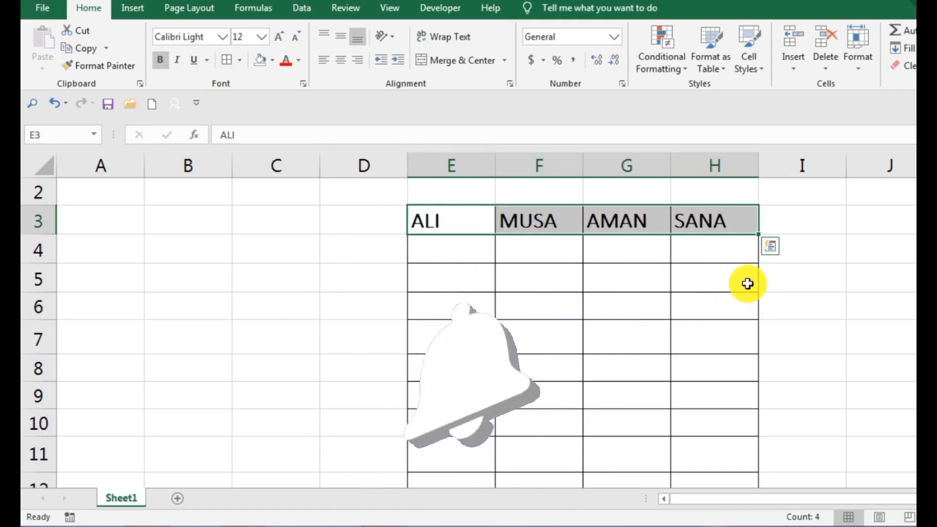
pyautogui.scroll(-1, 736, 305)
pyautogui.scroll(2, 735, 305)
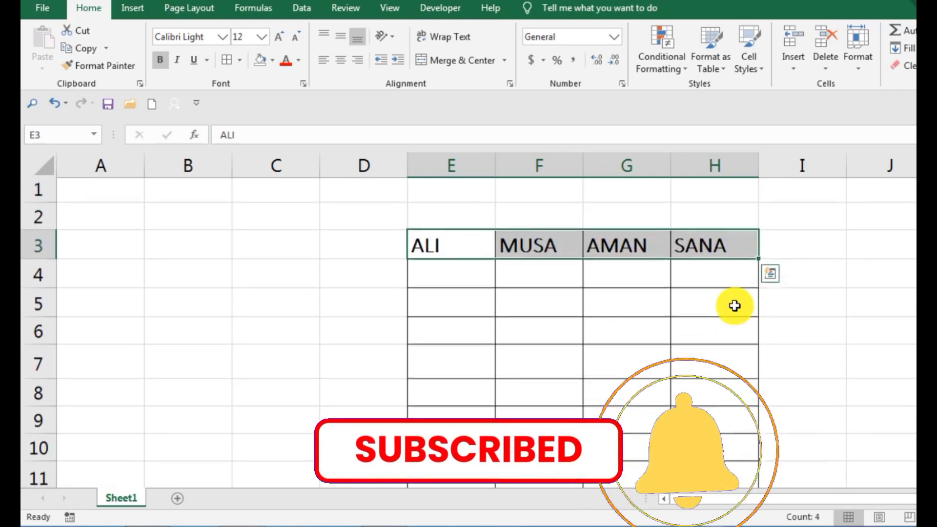
pyautogui.click(623, 351)
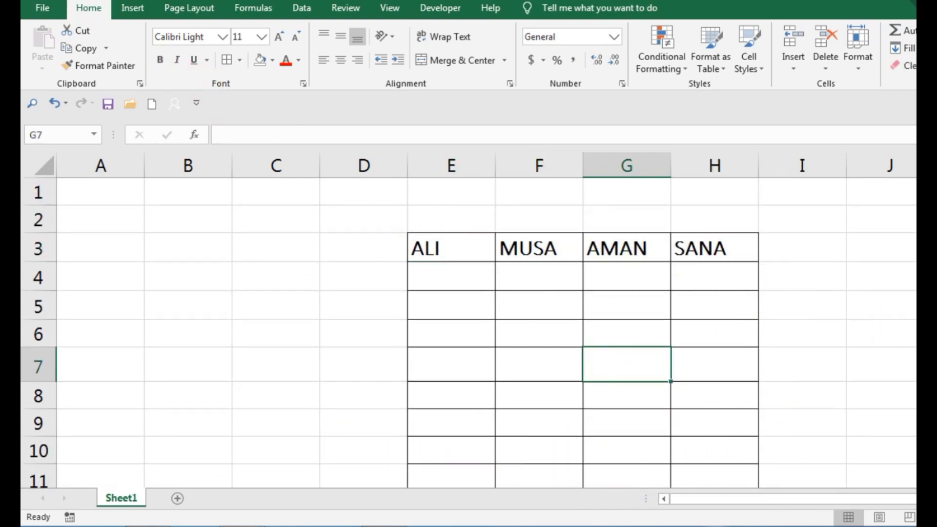
# - Remove the bold style from the names in the range E3:H3
pyautogui.moveTo(887, 263); pyautogui.dragTo(491, 221)
pyautogui.moveTo(400, 217); pyautogui.dragTo(185, 190)
pyautogui.click(694, 326)
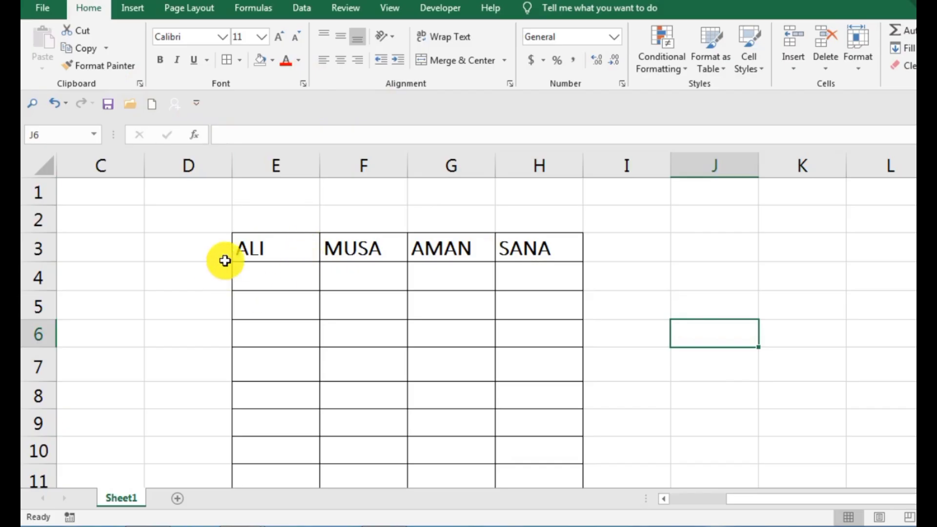
pyautogui.click(258, 251)
pyautogui.moveTo(258, 252); pyautogui.dragTo(531, 245)
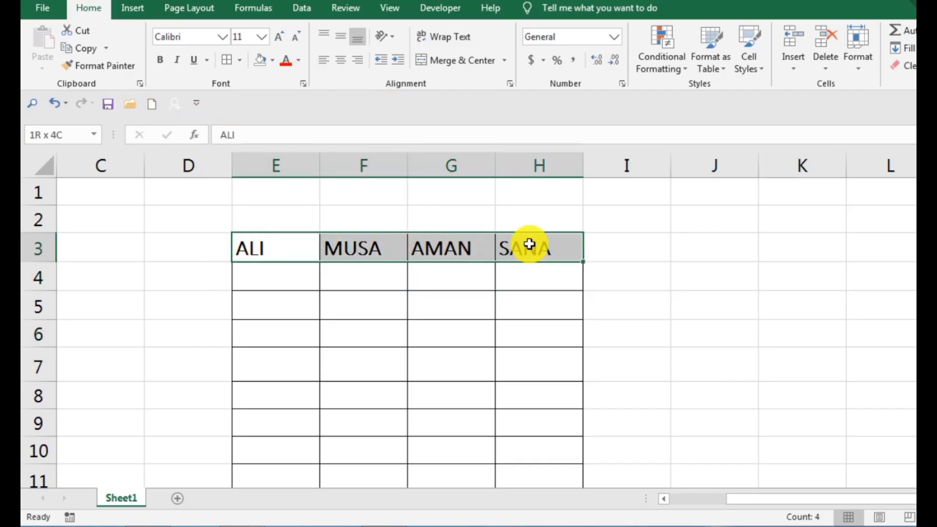
pyautogui.click(157, 64)
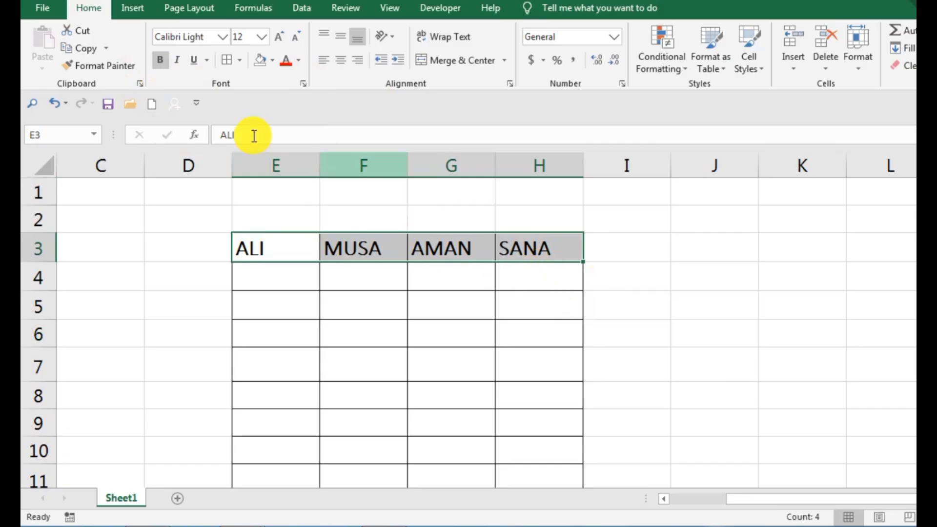
pyautogui.click(160, 59)
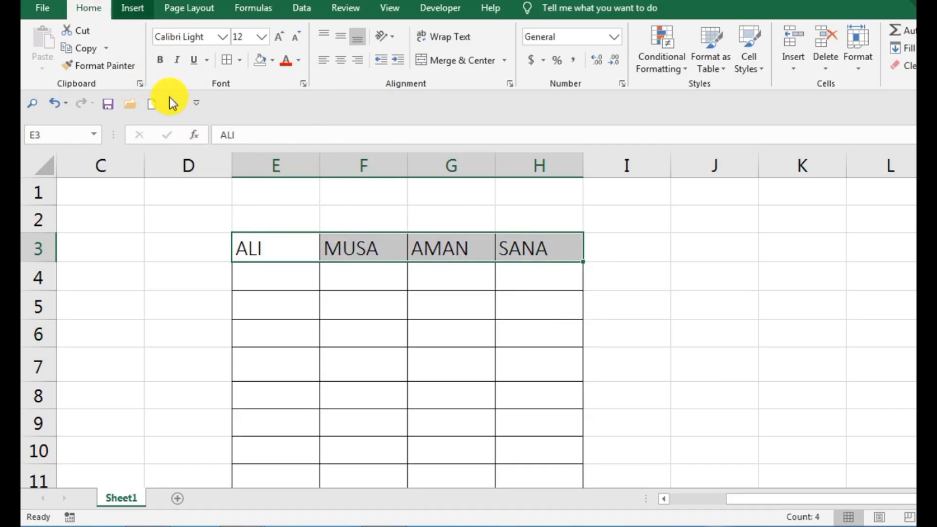
pyautogui.click(706, 335)
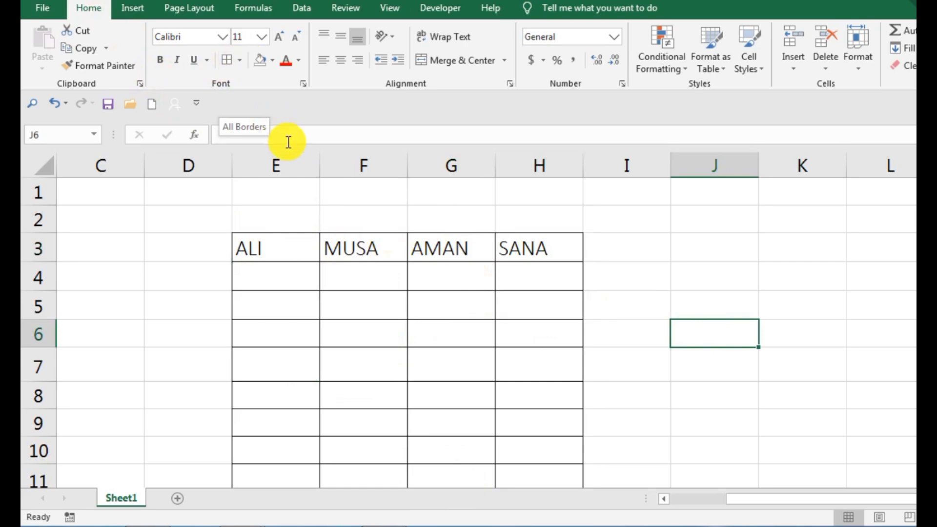
# - Apply a bottom border to the range E3:H8
pyautogui.scroll(-1, 377, 298)
pyautogui.scroll(1, 376, 297)
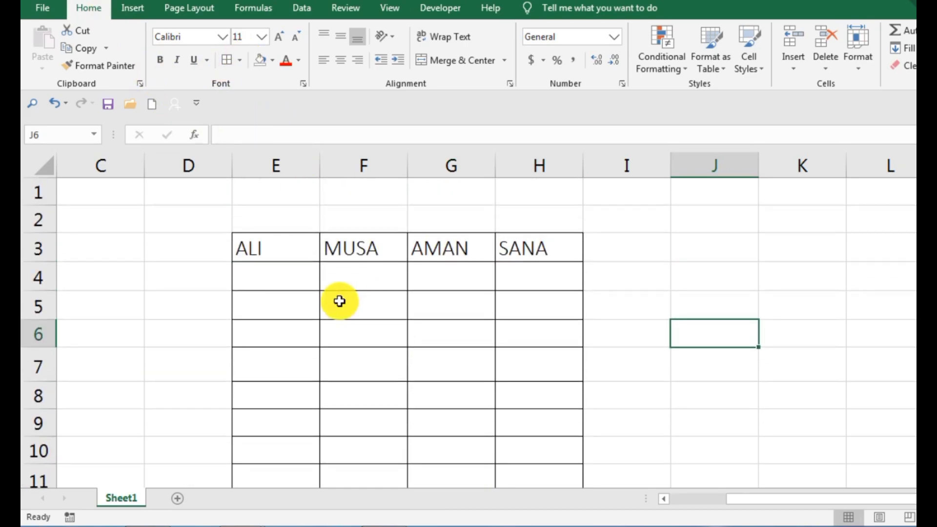
pyautogui.moveTo(233, 243); pyautogui.dragTo(547, 386)
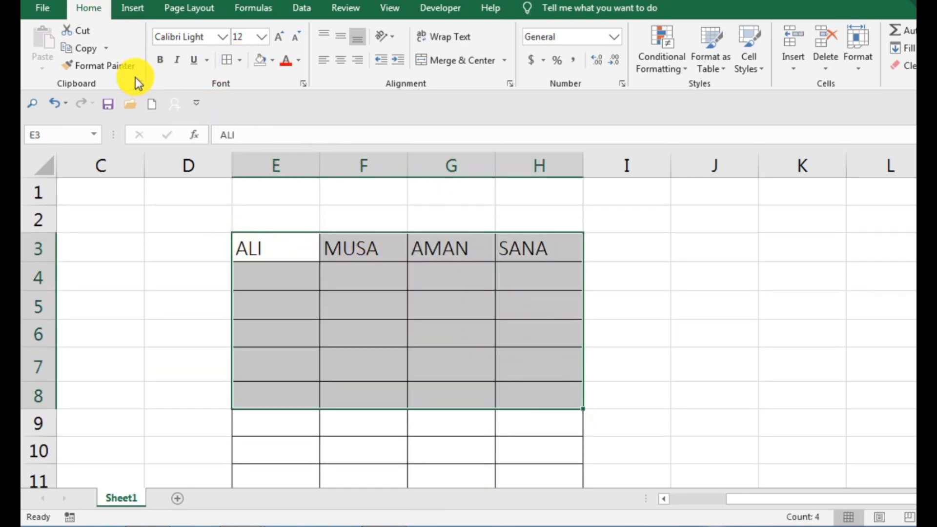
pyautogui.click(242, 63)
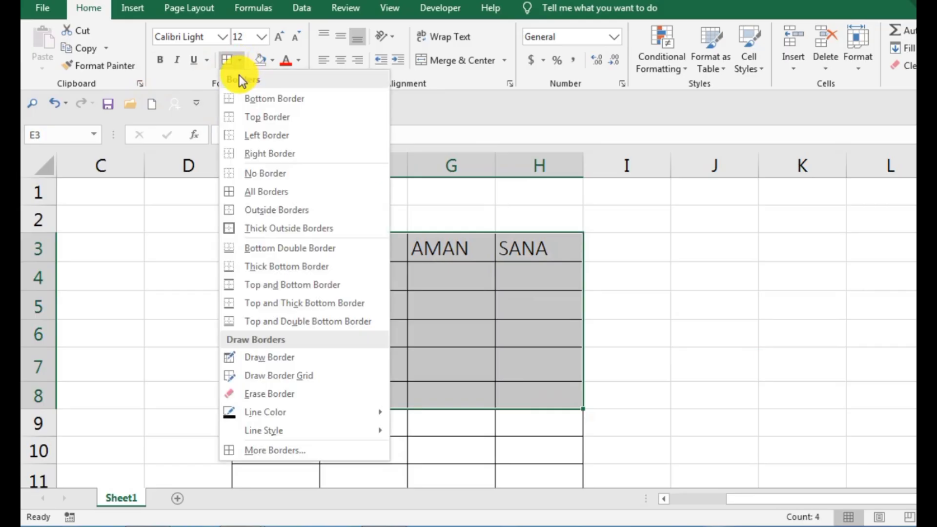
pyautogui.click(253, 100)
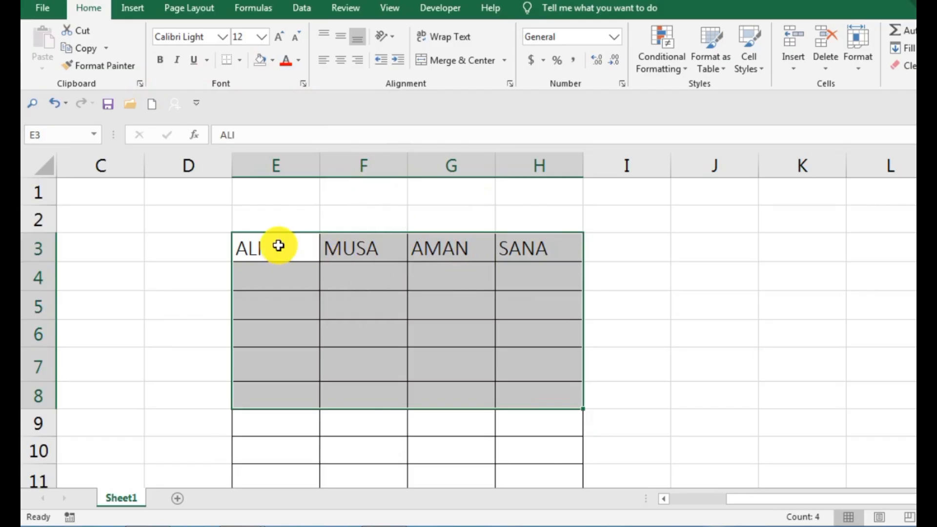
# - Remove all borders from the range E3:H8
pyautogui.click(238, 57)
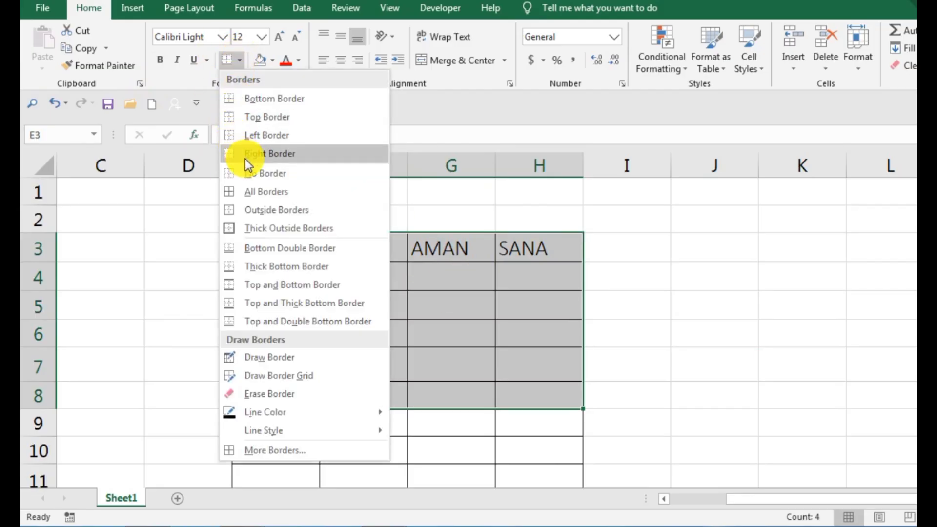
pyautogui.click(266, 178)
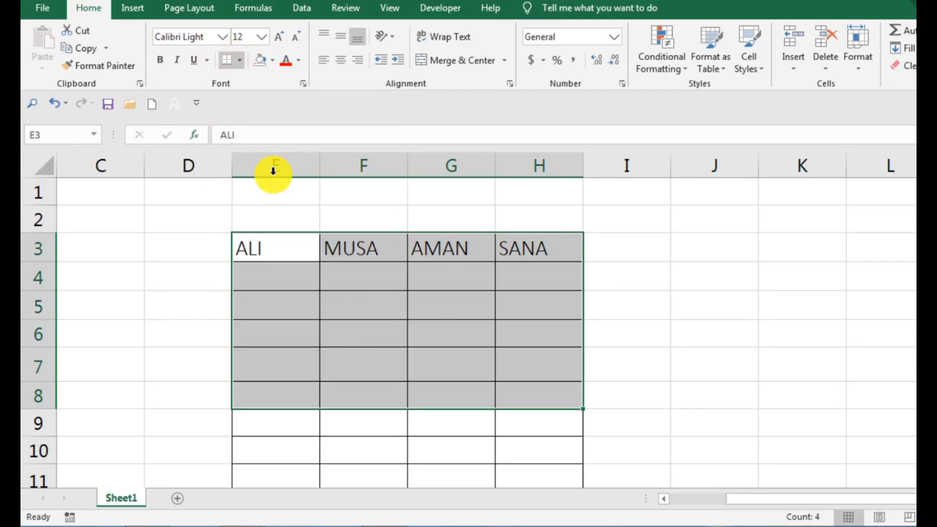
pyautogui.click(674, 317)
# - Apply a bottom border to the names in the range E3:H3
pyautogui.moveTo(251, 245); pyautogui.dragTo(530, 250)
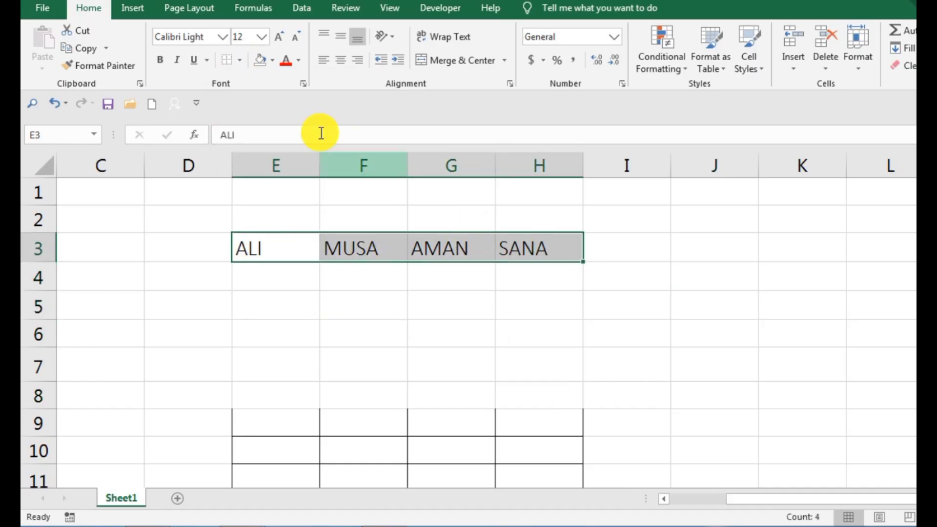
pyautogui.click(241, 60)
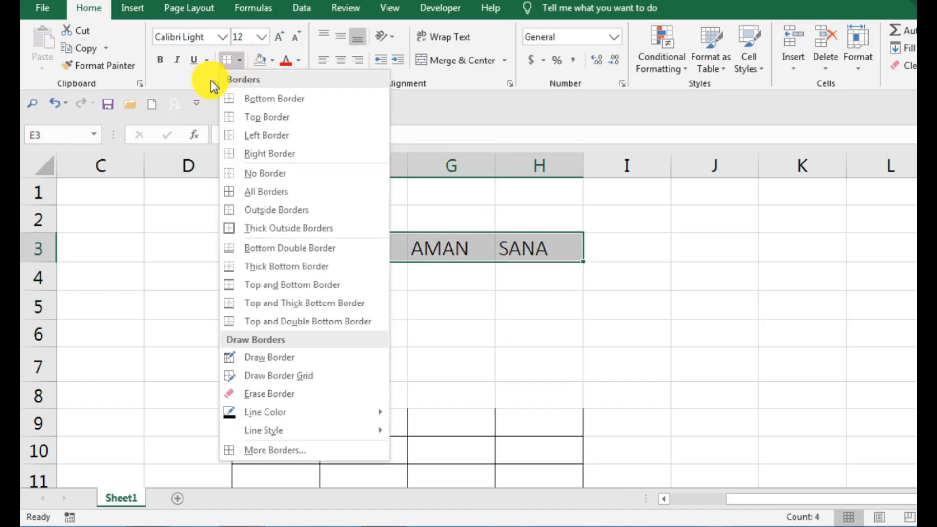
pyautogui.click(272, 99)
pyautogui.click(593, 300)
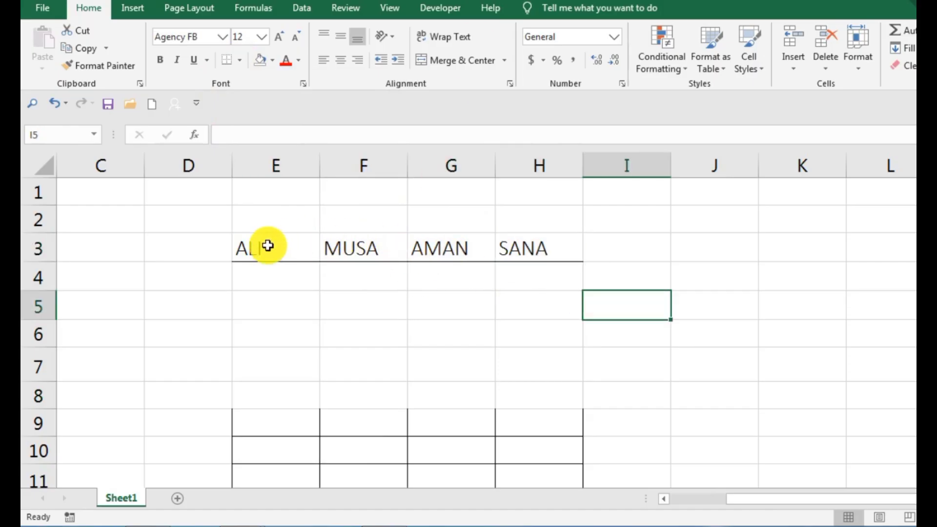
# - Apply a top border to the range E2:H3, covering the names and the empty row above them
pyautogui.moveTo(267, 245); pyautogui.dragTo(536, 219)
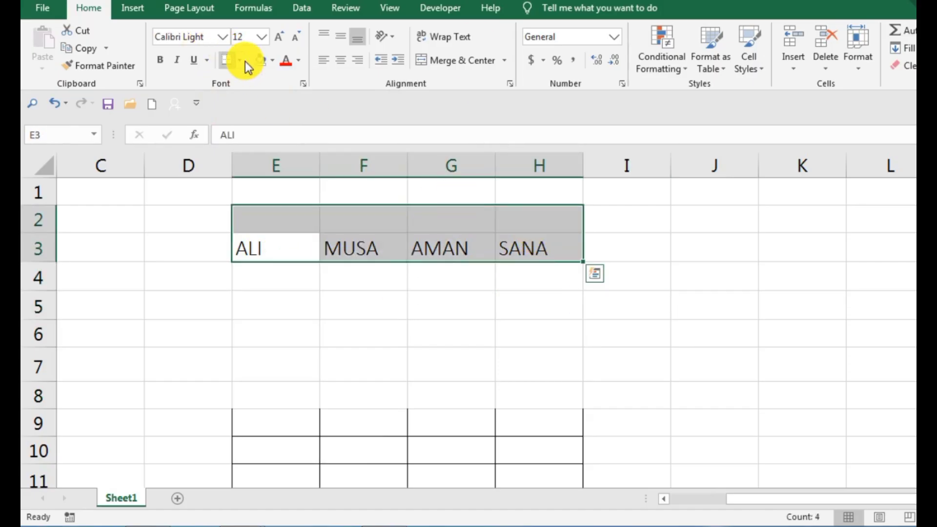
pyautogui.click(244, 62)
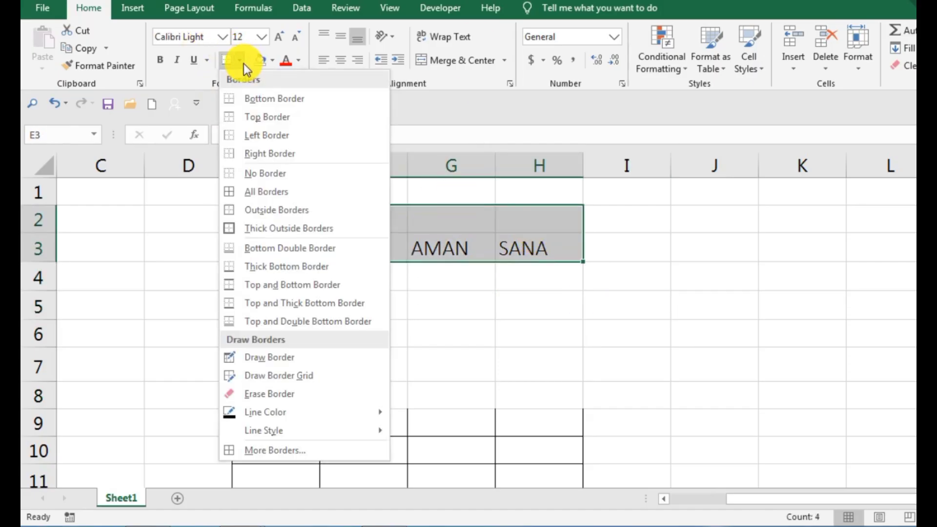
pyautogui.click(277, 124)
pyautogui.click(725, 339)
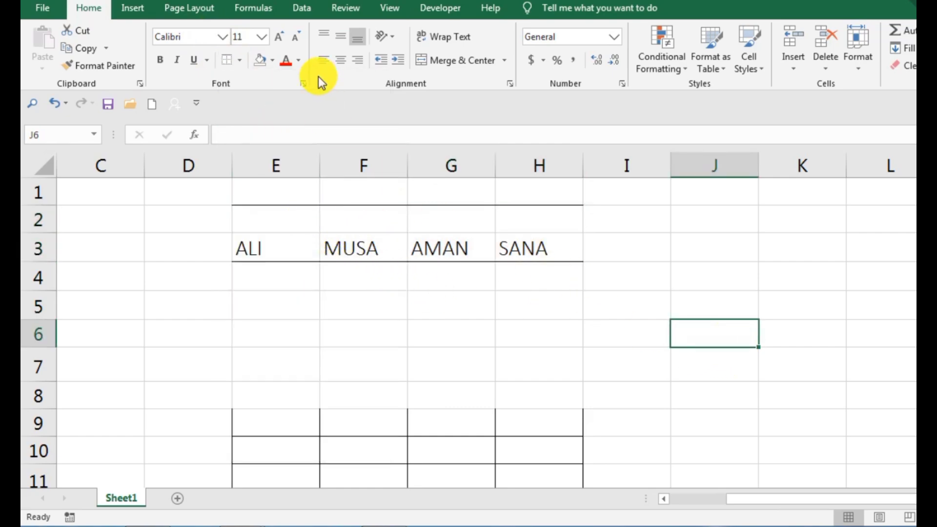
# - Apply all borders to the empty cell J6
pyautogui.click(241, 62)
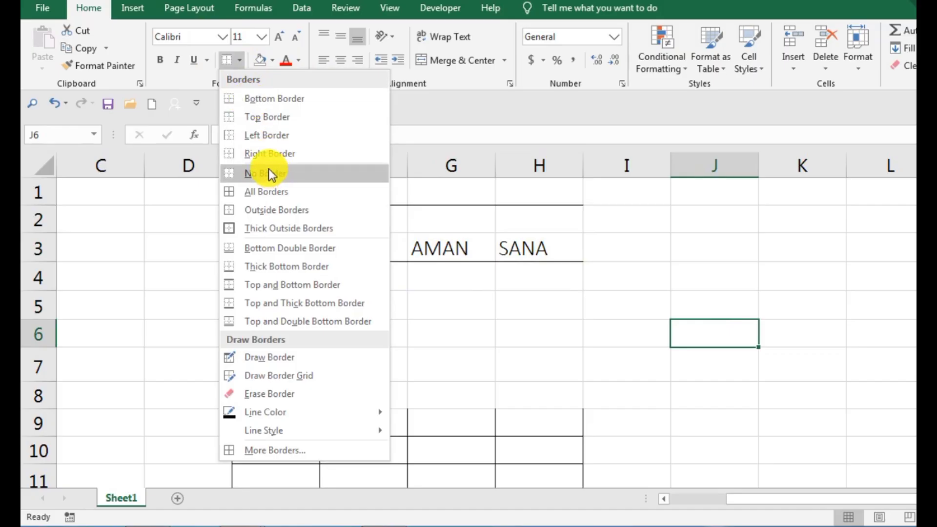
pyautogui.click(283, 195)
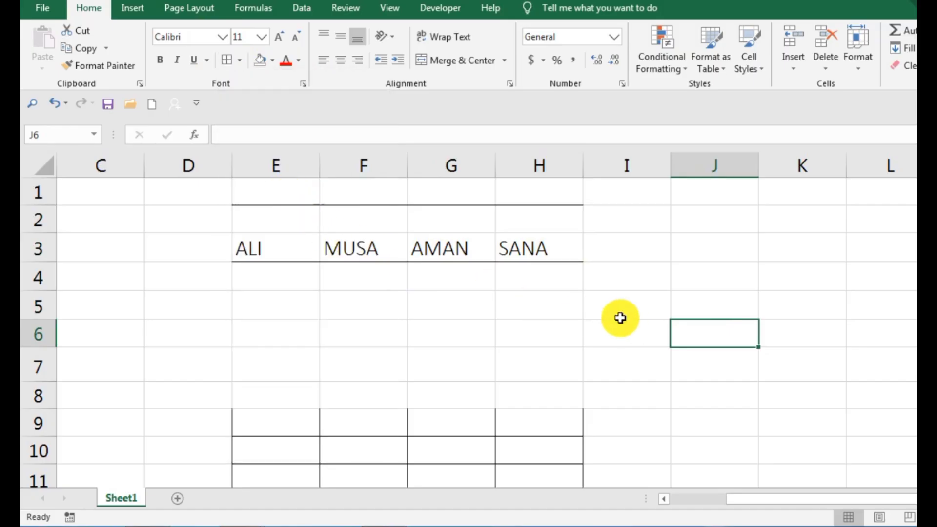
pyautogui.moveTo(270, 218); pyautogui.dragTo(561, 379)
pyautogui.click(580, 298)
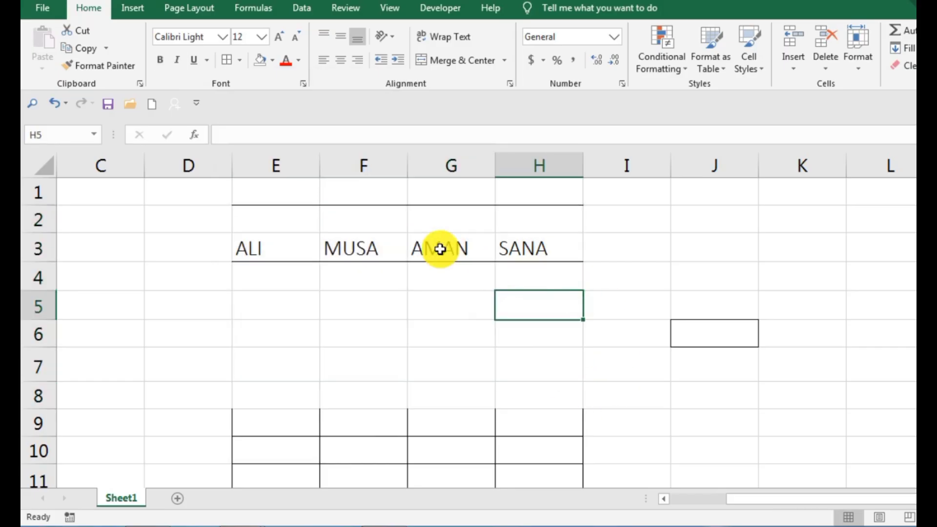
# - Apply all borders to the range E2:H8
pyautogui.moveTo(306, 220); pyautogui.dragTo(512, 397)
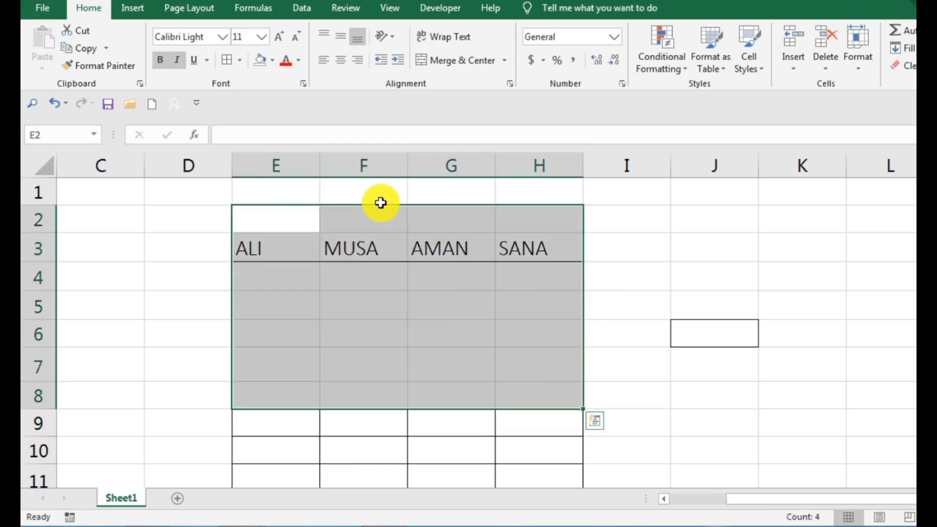
pyautogui.click(240, 61)
pyautogui.click(277, 196)
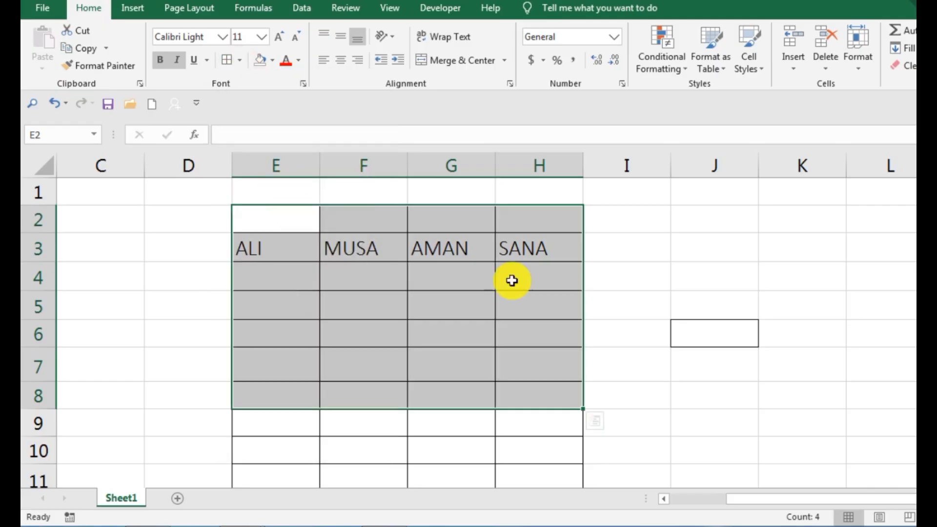
pyautogui.click(732, 279)
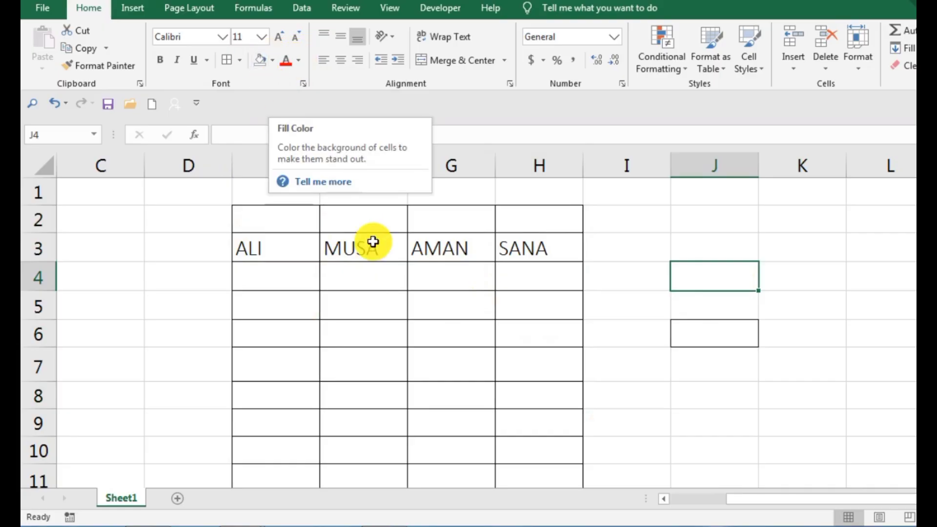
# - Fill the name cell E3 with standard orange and the name cell F3 with standard green
pyautogui.click(281, 240)
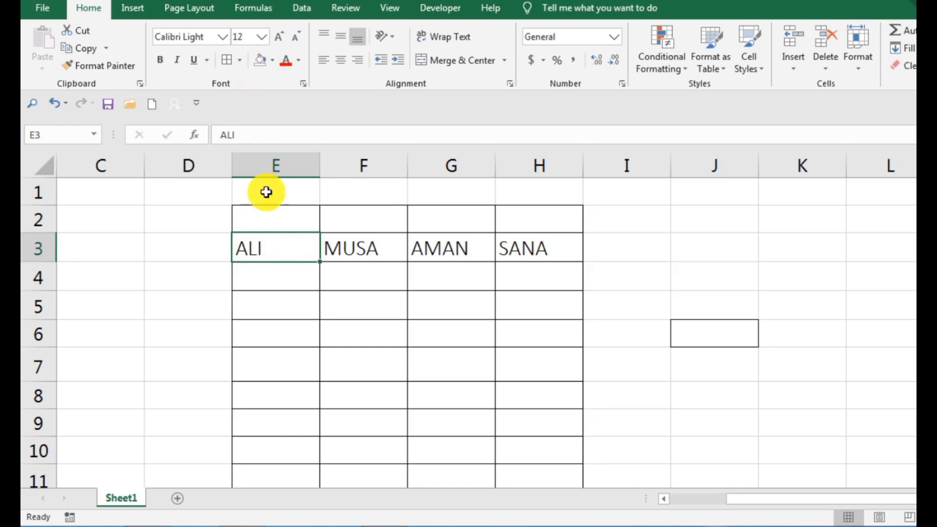
pyautogui.click(275, 62)
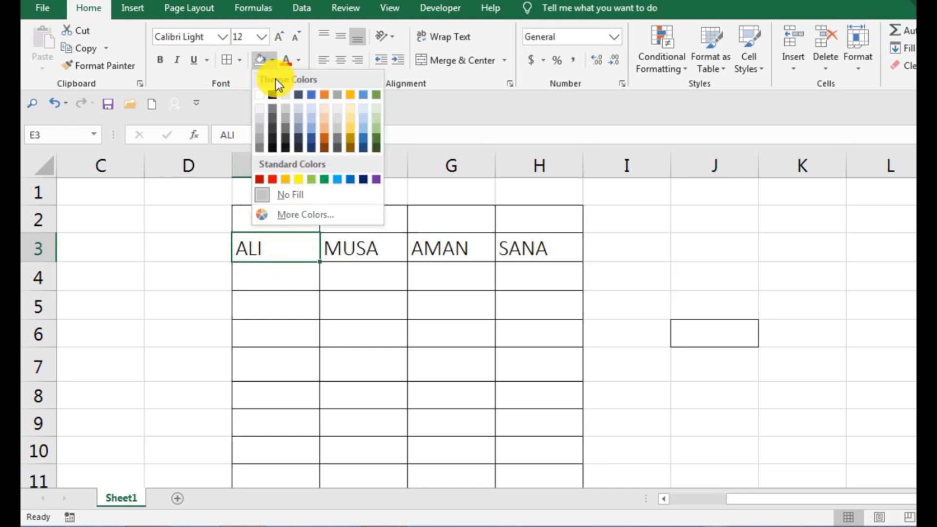
pyautogui.click(287, 180)
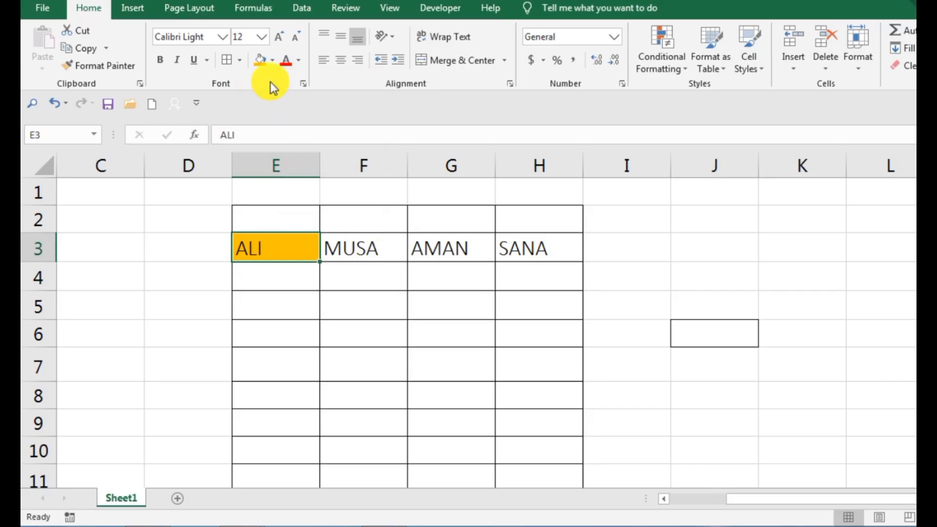
pyautogui.click(391, 258)
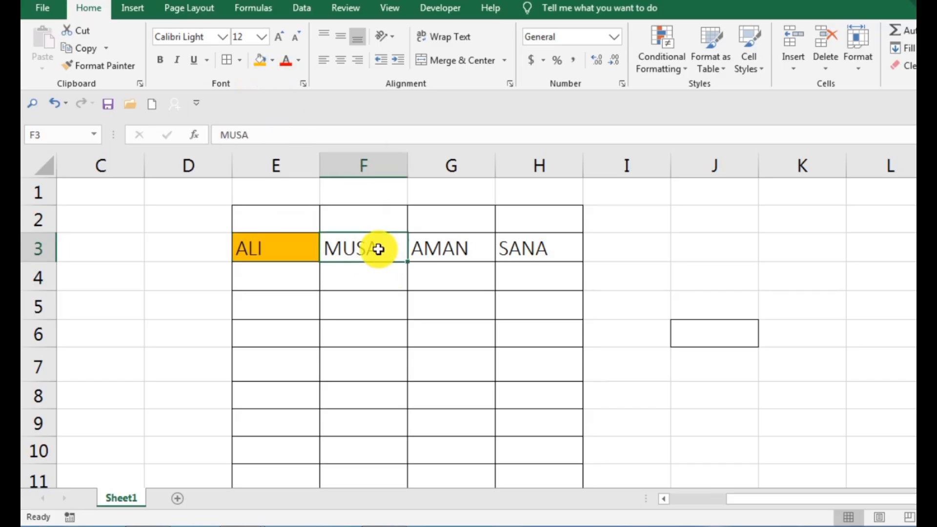
pyautogui.click(272, 61)
pyautogui.click(326, 177)
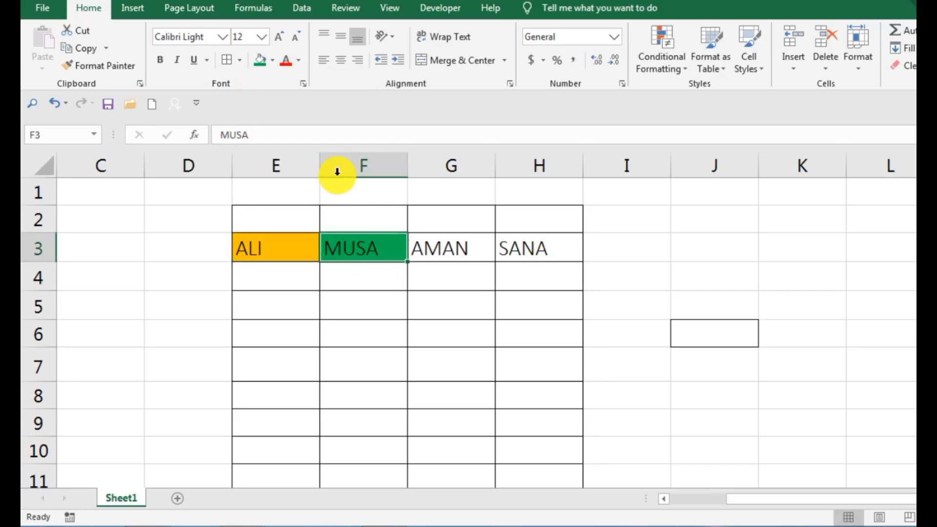
# - Fill the name cell G3 with standard blue and the name cell H3 with standard purple
pyautogui.click(462, 259)
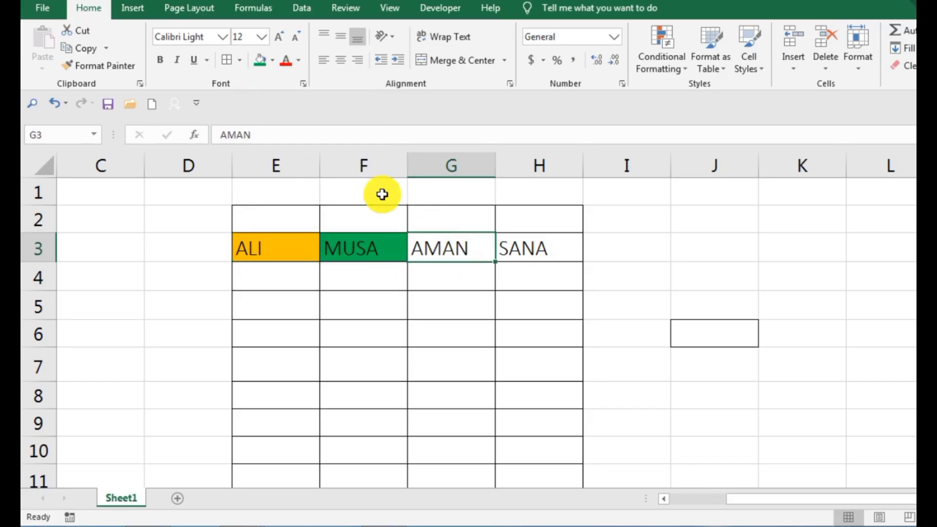
pyautogui.click(273, 61)
pyautogui.click(347, 180)
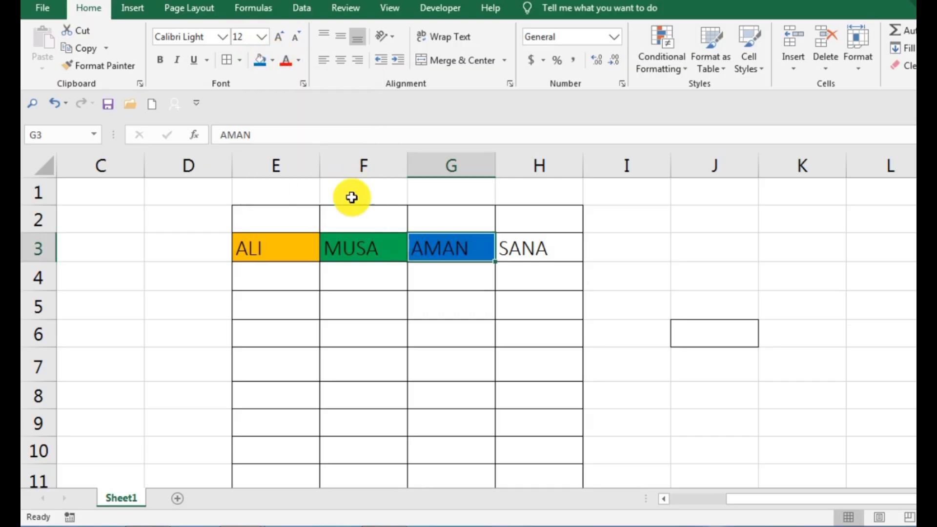
pyautogui.click(518, 256)
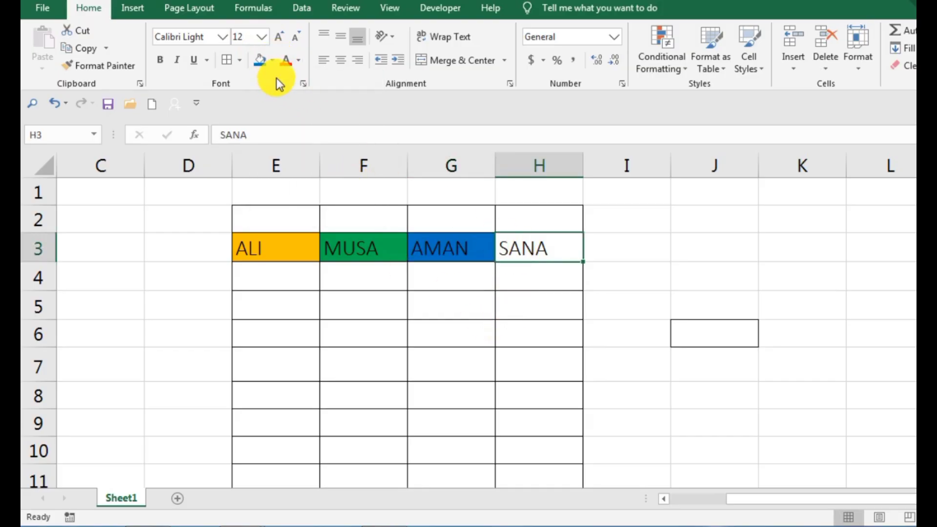
pyautogui.click(273, 64)
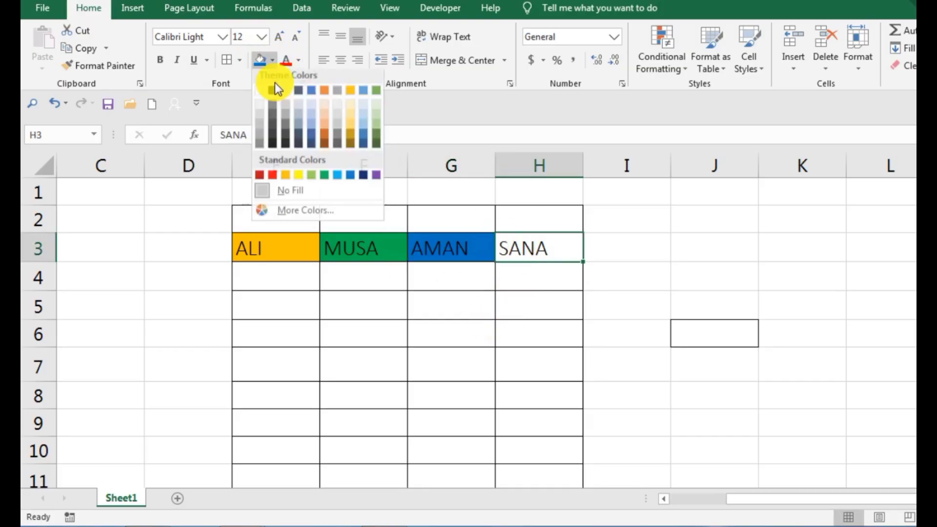
pyautogui.click(374, 180)
pyautogui.click(782, 278)
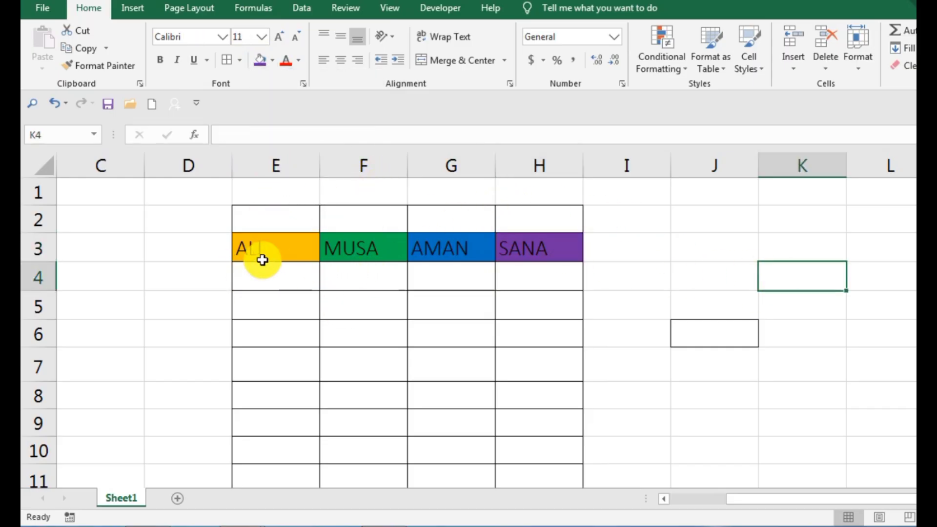
# - Preview font colors on the names in E3:H3 without applying one
pyautogui.moveTo(236, 247); pyautogui.dragTo(535, 257)
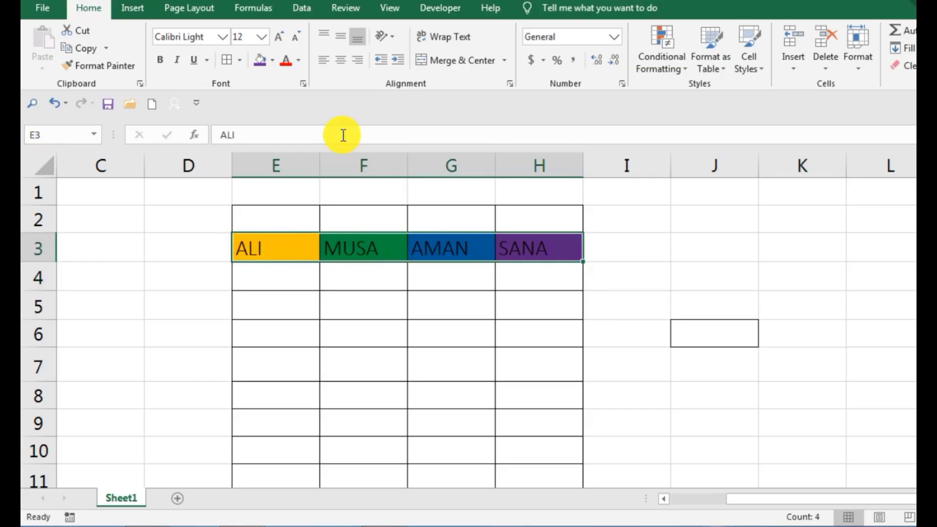
pyautogui.click(300, 59)
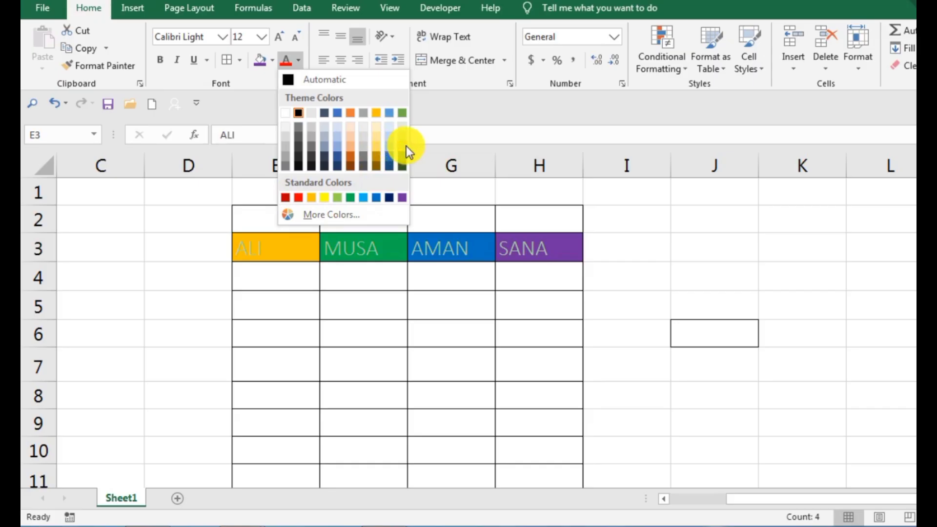
pyautogui.click(366, 323)
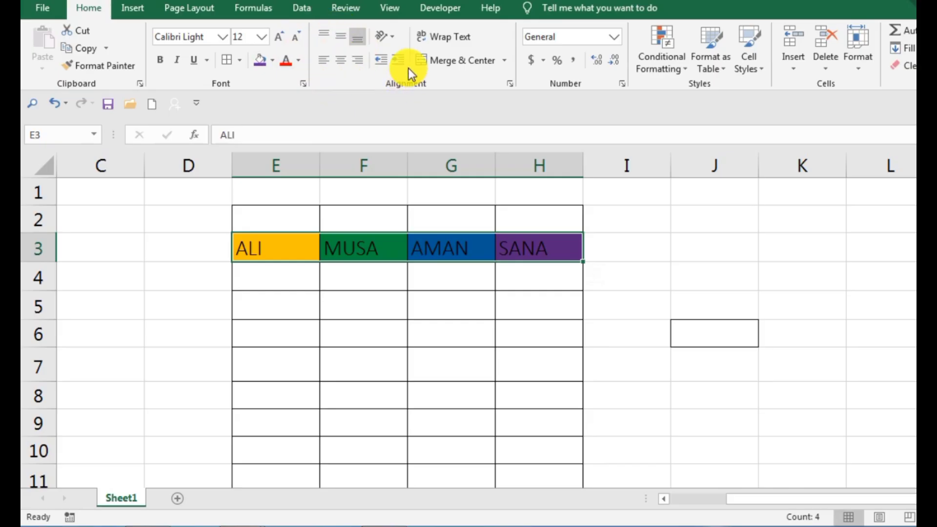
pyautogui.click(544, 336)
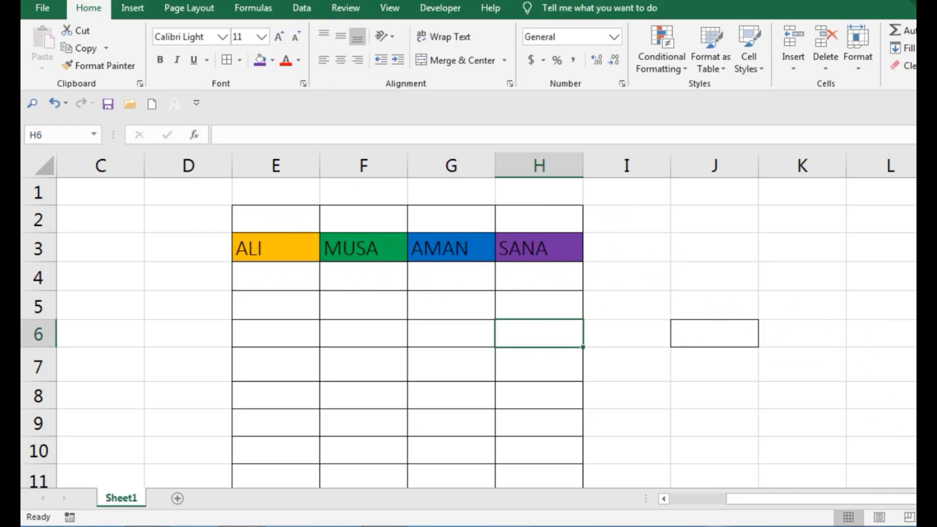
# - Increase the height of row 3 to roughly three times that of its neighbouring rows
pyautogui.scroll(2, 468, 320)
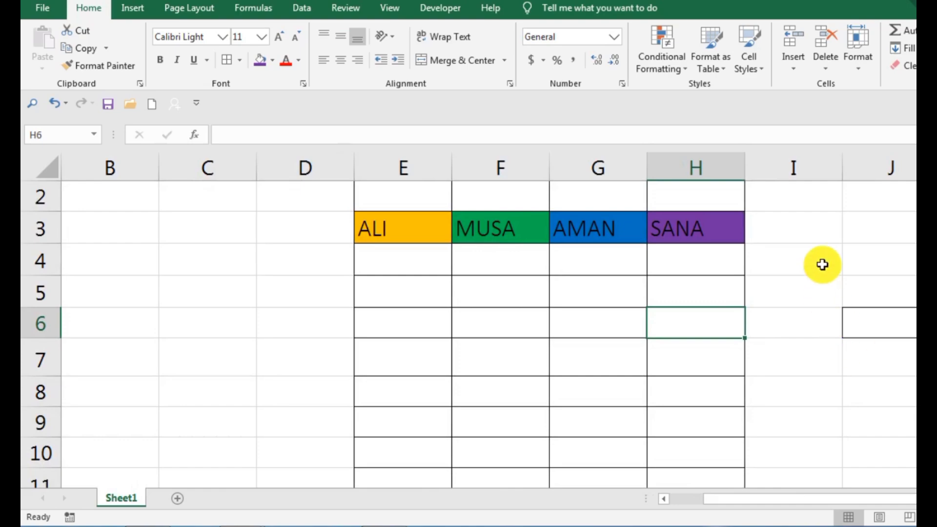
pyautogui.scroll(1, 821, 264)
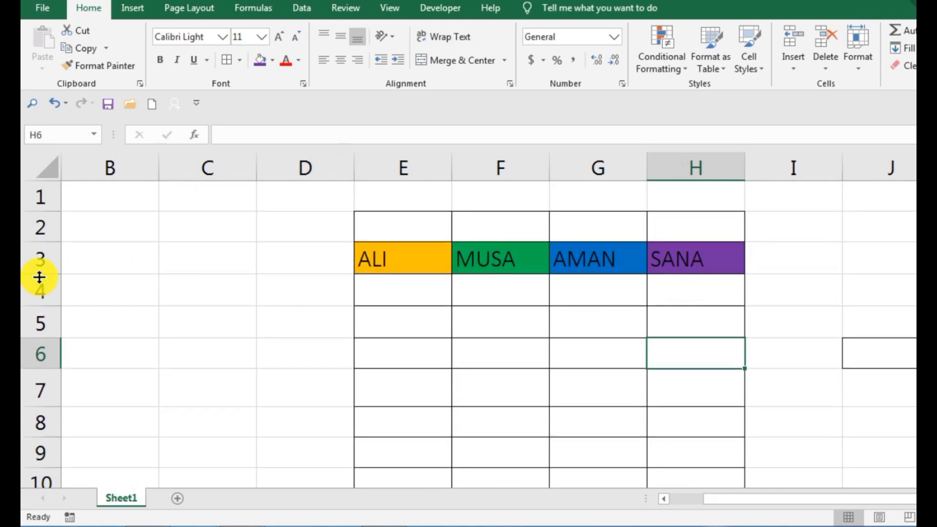
pyautogui.moveTo(40, 274); pyautogui.dragTo(38, 347)
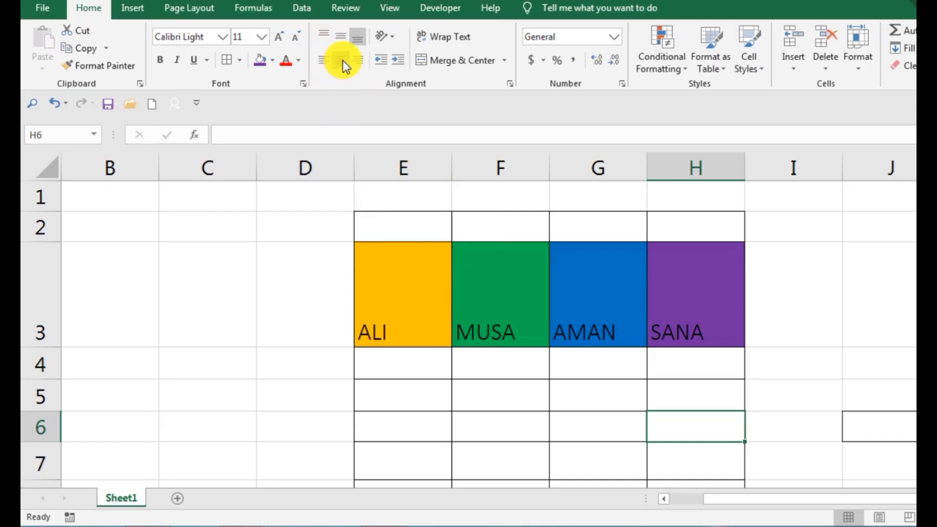
# - Center the names in E3:H3 horizontally, then switch them to right alignment
pyautogui.moveTo(420, 293); pyautogui.dragTo(700, 314)
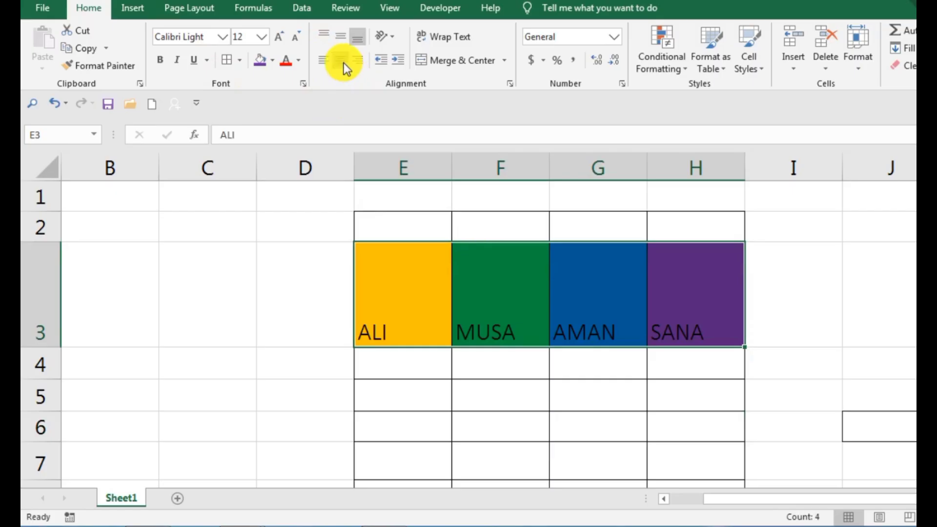
pyautogui.click(343, 61)
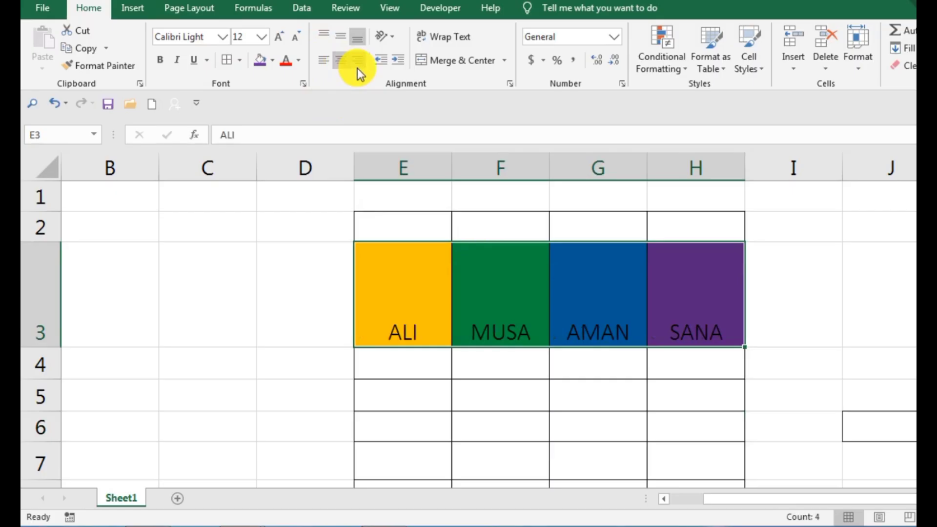
pyautogui.click(360, 64)
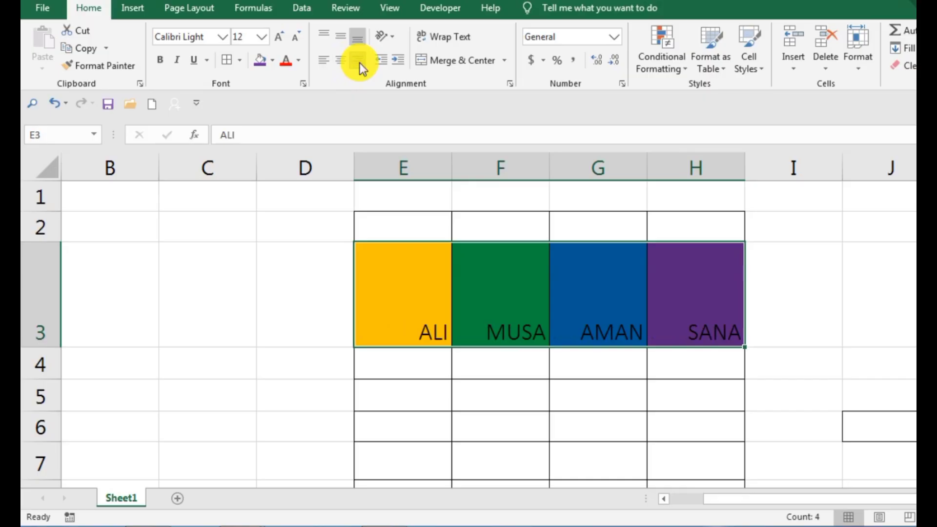
# - Try middle and top alignment on the names in E3:H3, then center them both horizontally and vertically
pyautogui.click(337, 43)
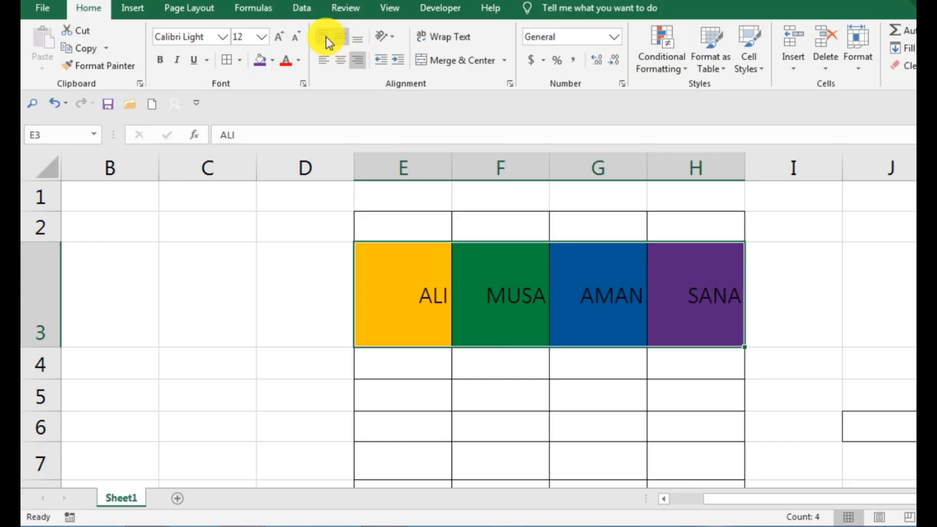
pyautogui.click(325, 35)
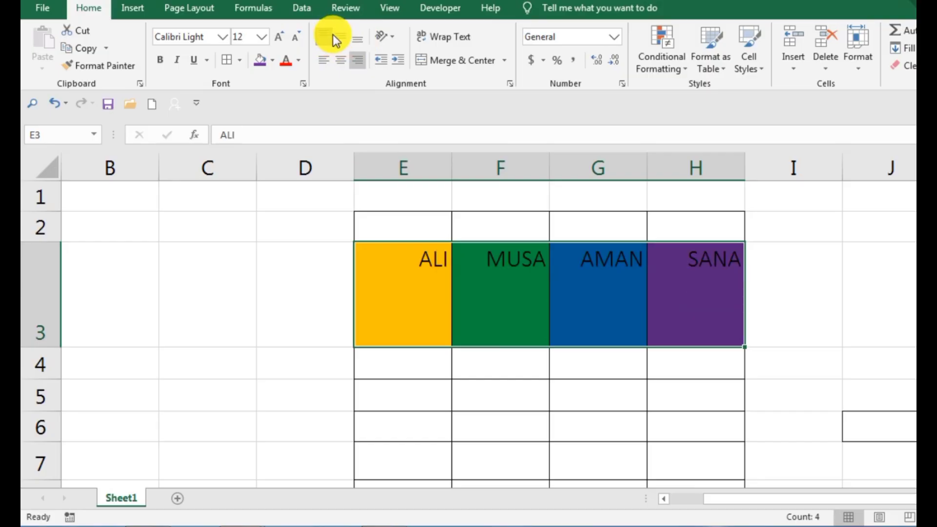
pyautogui.click(338, 63)
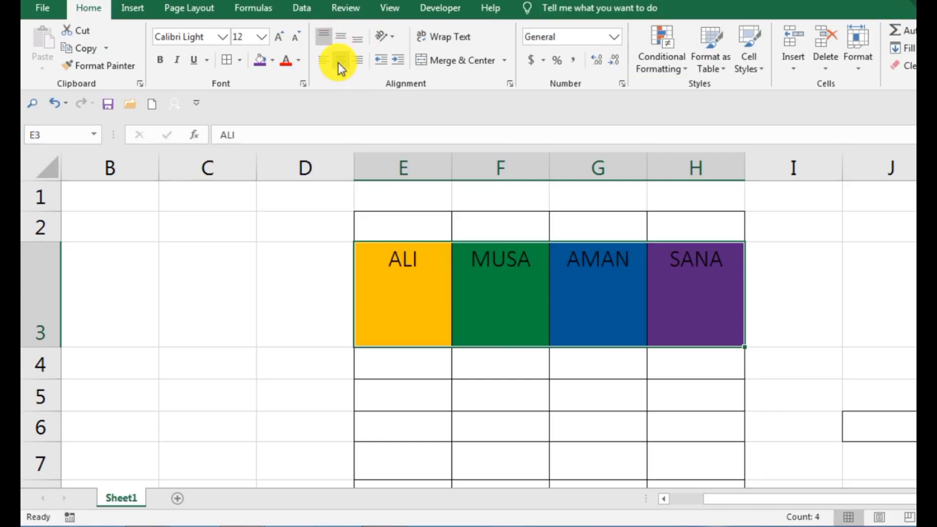
pyautogui.click(340, 36)
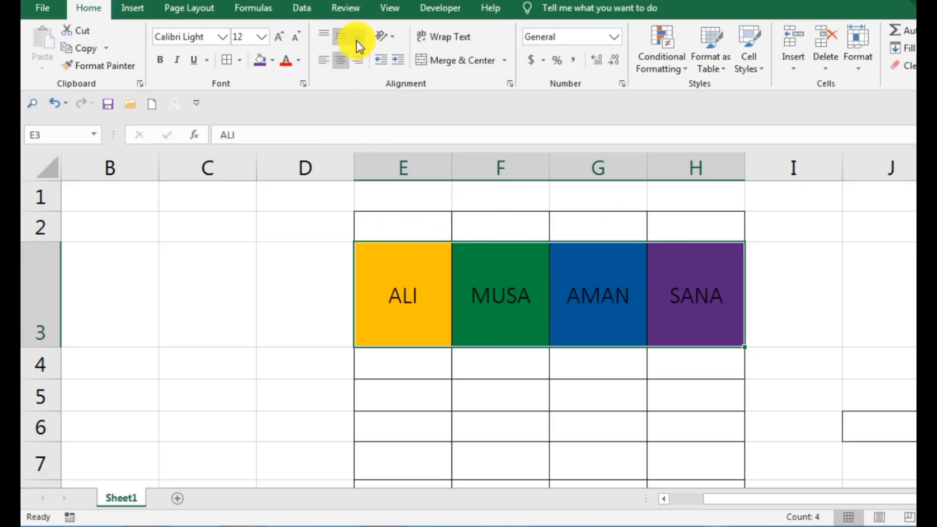
# - Angle the names in E3:H3 counterclockwise, then switch them to a clockwise angle
pyautogui.click(394, 39)
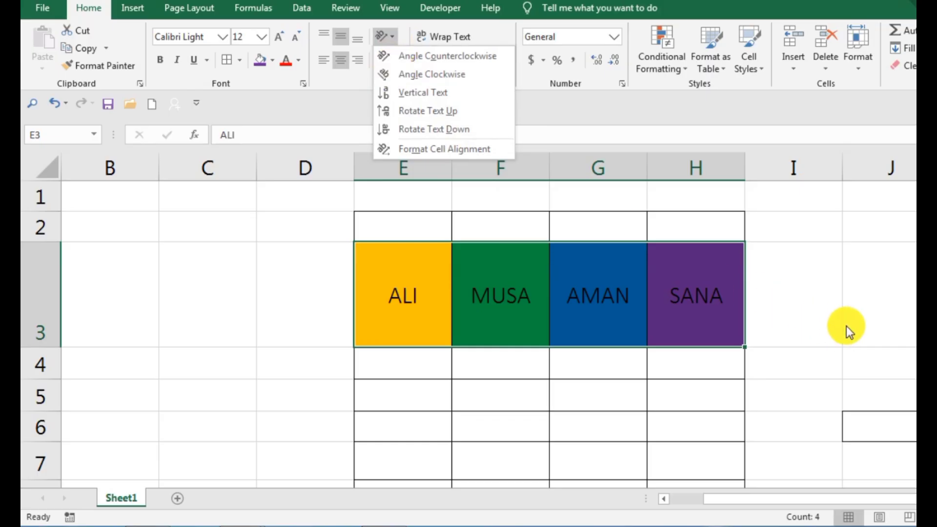
pyautogui.click(833, 312)
pyautogui.moveTo(420, 285); pyautogui.dragTo(731, 300)
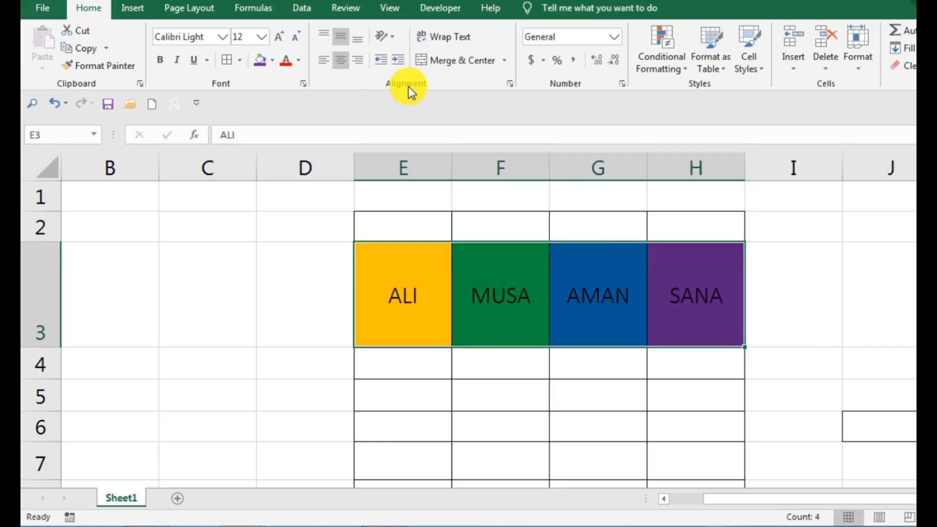
pyautogui.click(394, 37)
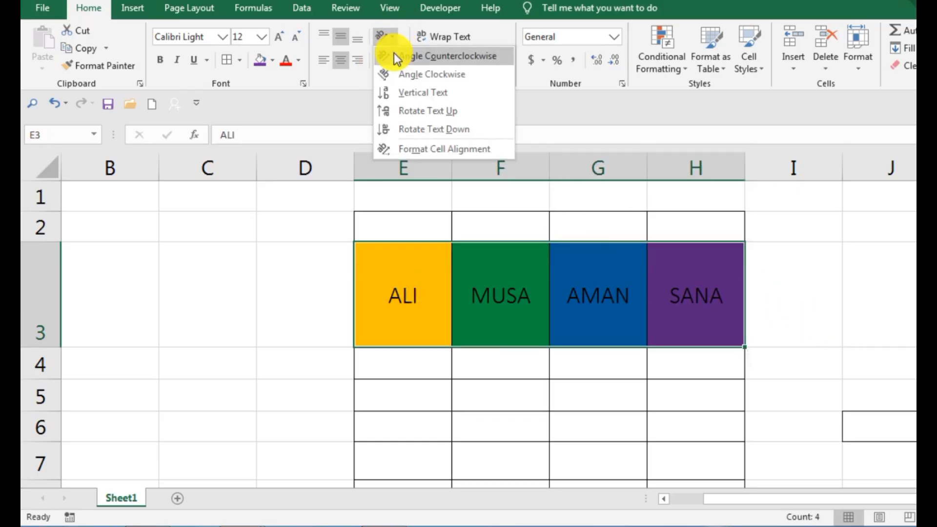
pyautogui.click(398, 57)
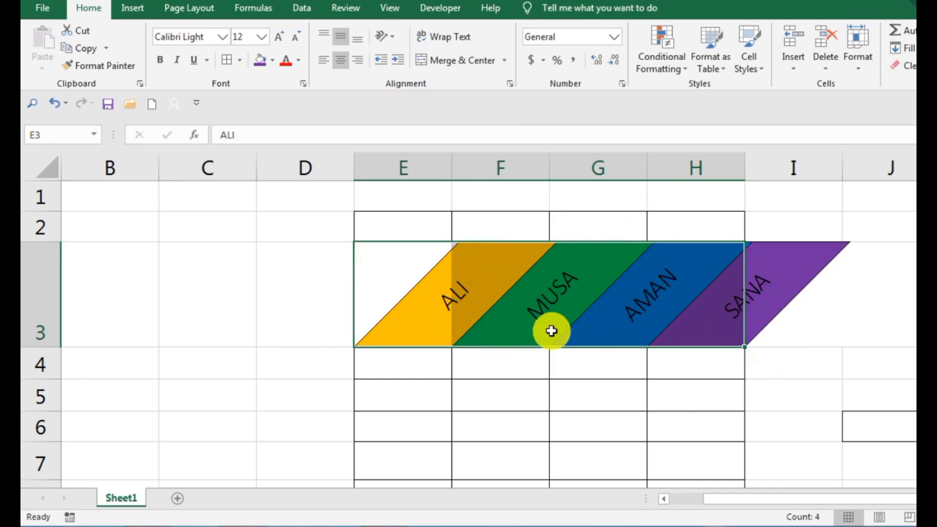
pyautogui.click(395, 38)
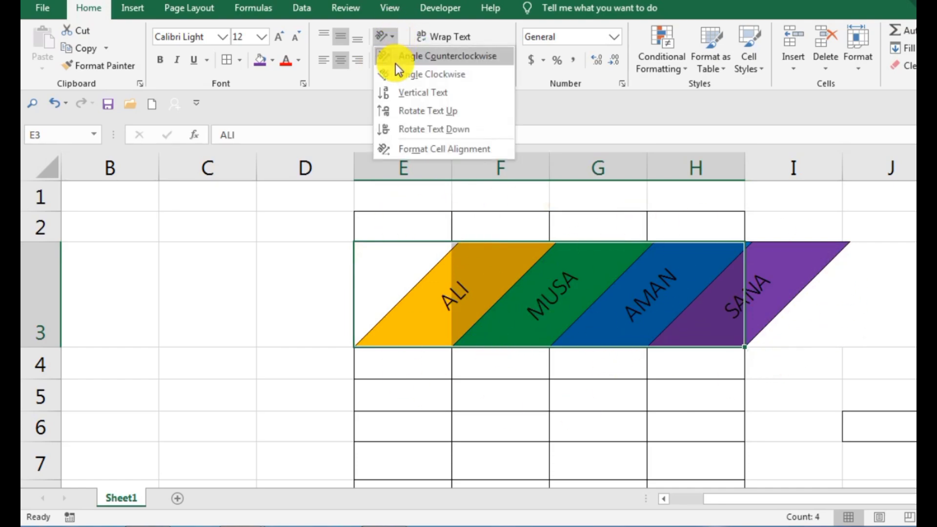
pyautogui.click(425, 81)
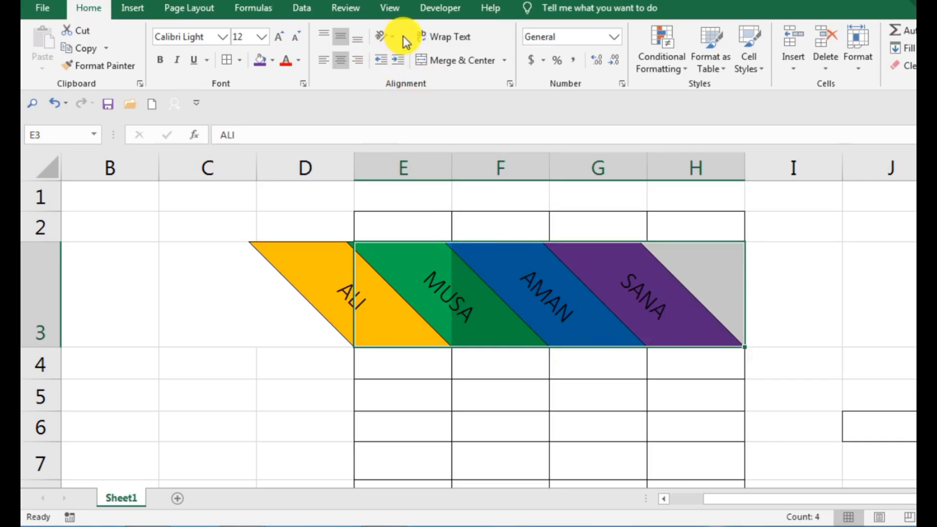
# - Set the names in E3:H3 to vertical text and heighten row 3 so every letter fits
pyautogui.click(391, 39)
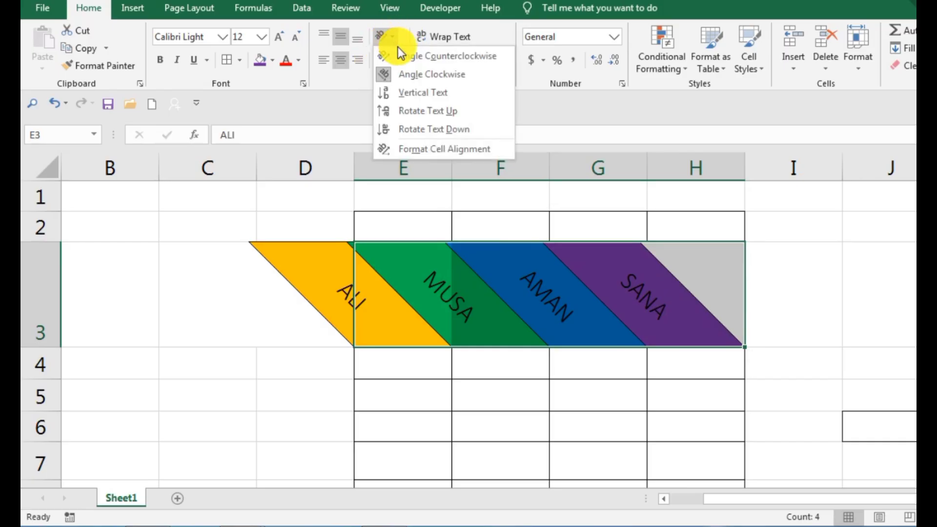
pyautogui.click(409, 96)
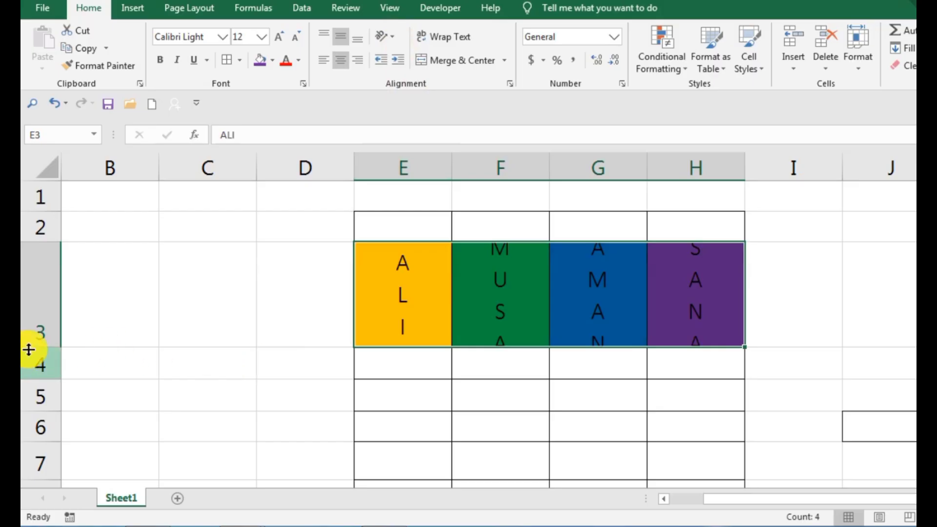
pyautogui.moveTo(29, 347); pyautogui.dragTo(30, 389)
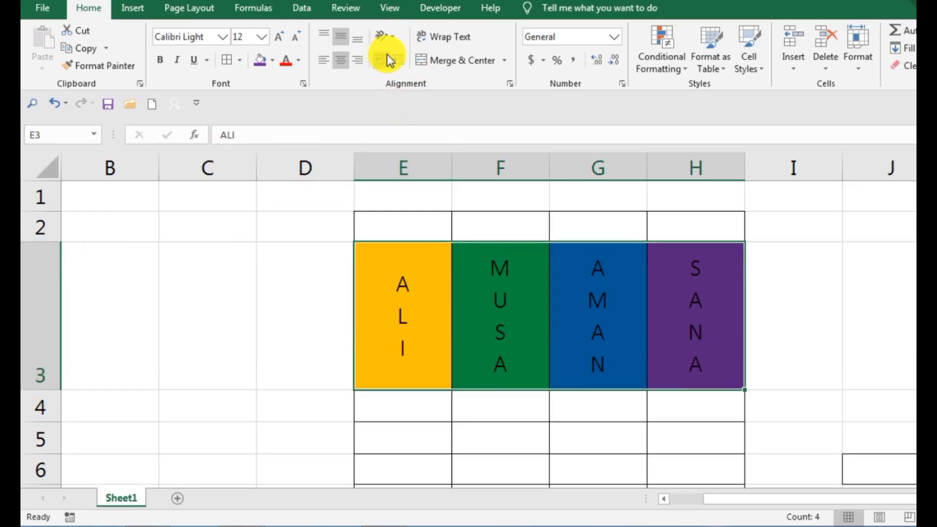
# - Rotate the names in E3:H3 up, then change their orientation to rotated down
pyautogui.click(392, 37)
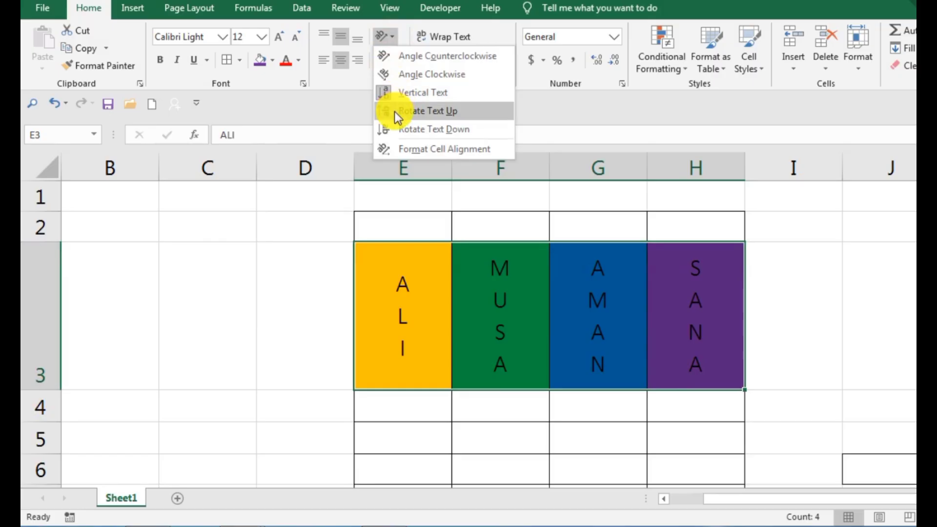
pyautogui.click(426, 116)
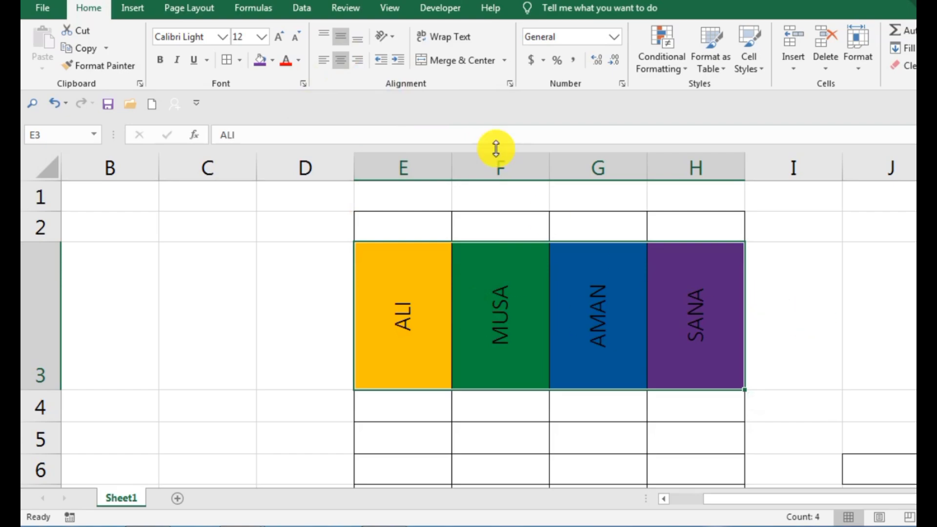
pyautogui.click(394, 34)
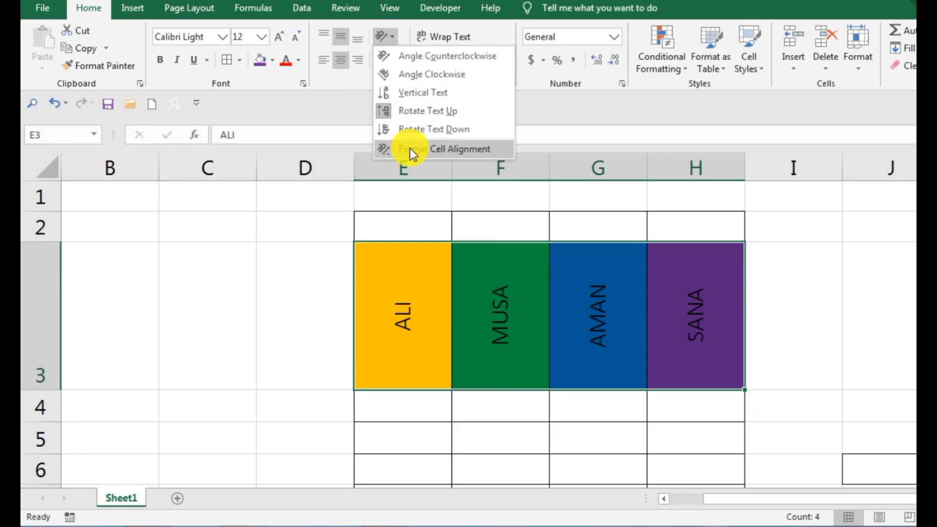
pyautogui.click(429, 128)
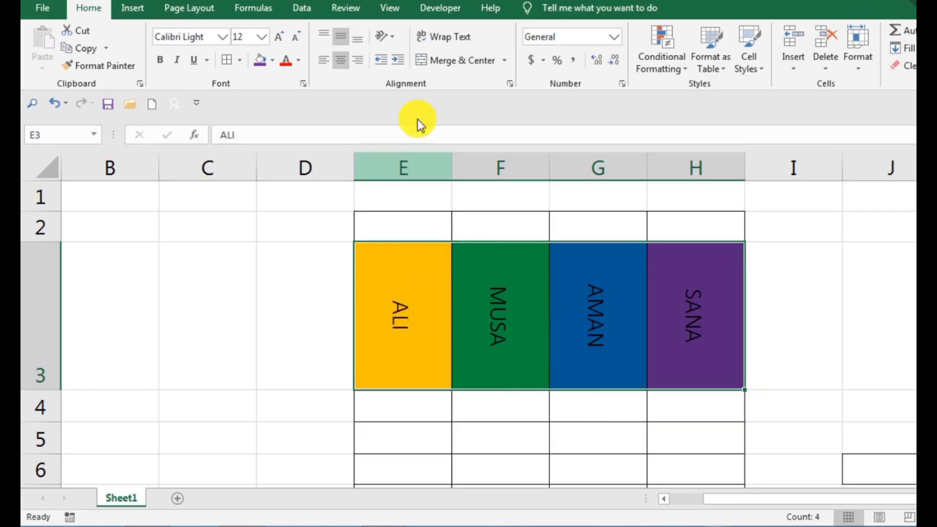
# - Review the cell alignment format settings for E3:H3 and close them without changing any option
pyautogui.click(389, 35)
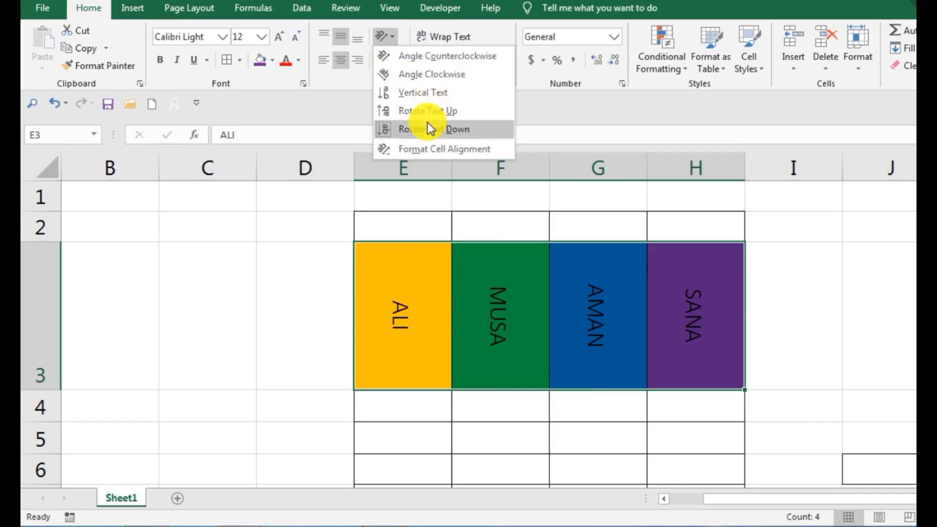
pyautogui.click(435, 148)
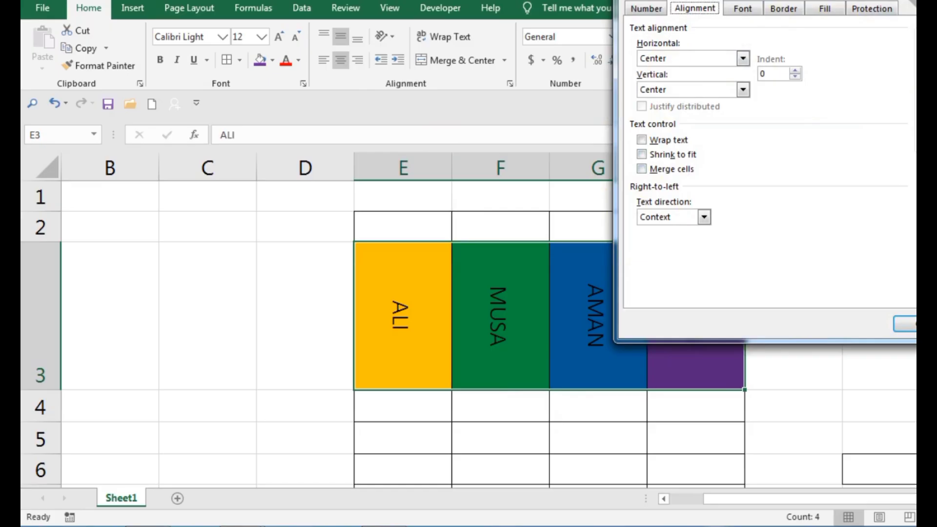
pyautogui.press('Return')
pyautogui.click(838, 324)
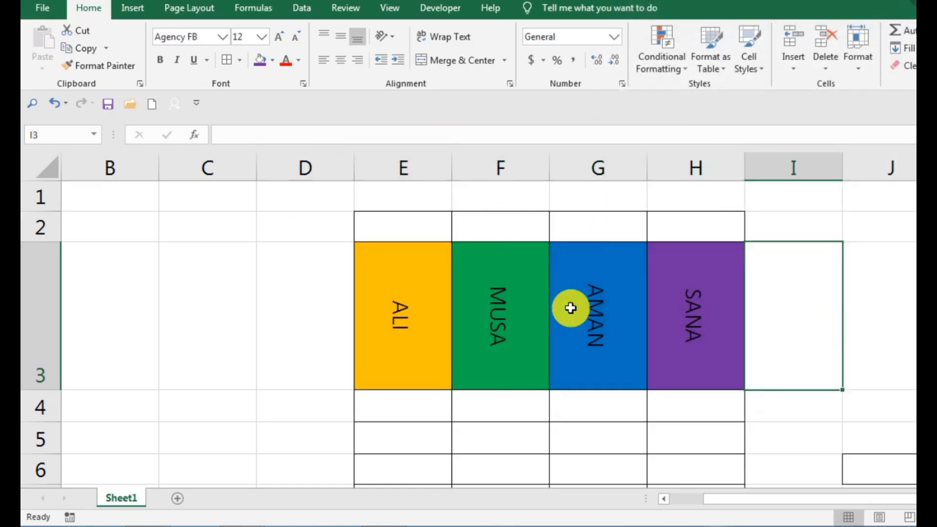
# - Delete columns E through H with the colored name table
pyautogui.moveTo(368, 173); pyautogui.dragTo(703, 169)
pyautogui.rightClick(635, 170)
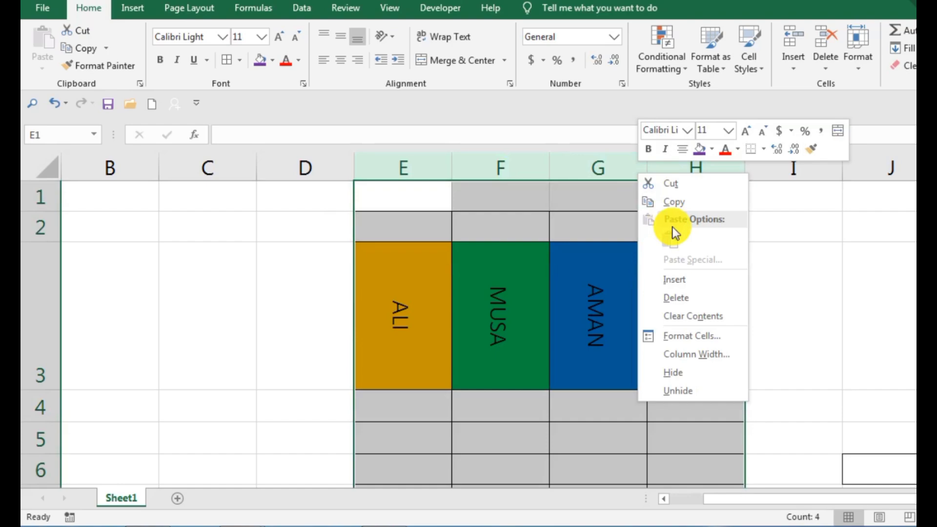
pyautogui.click(675, 296)
# - Autofit the height of row 3 to bring it back to a normal row size
pyautogui.click(41, 409)
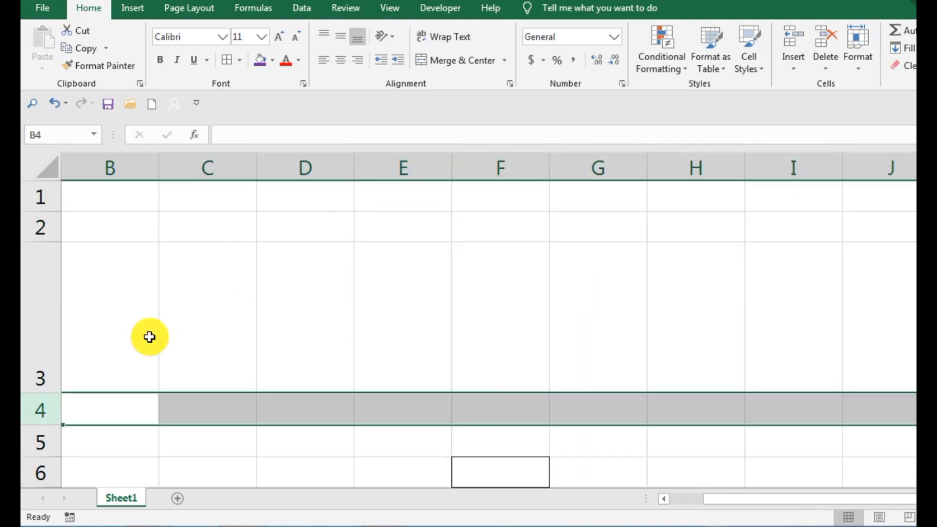
pyautogui.moveTo(50, 392); pyautogui.dragTo(51, 392)
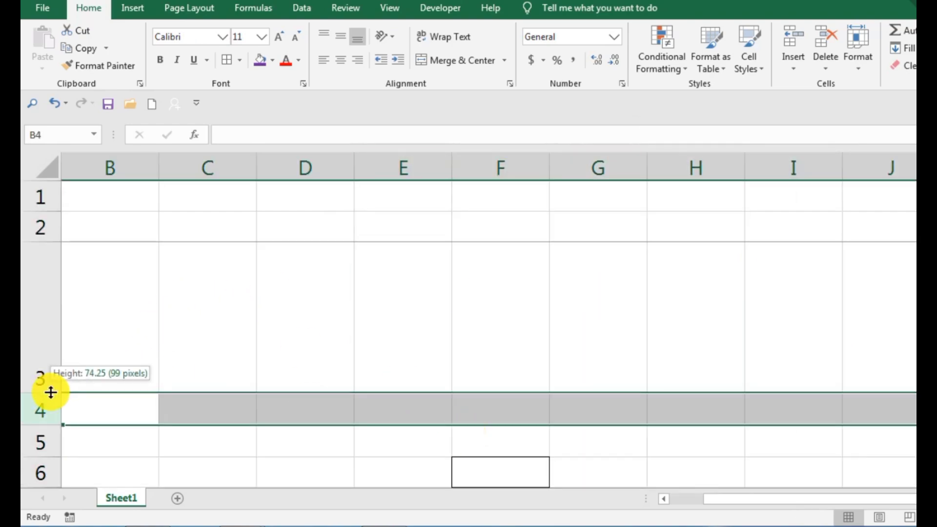
pyautogui.doubleClick(50, 392)
pyautogui.click(597, 386)
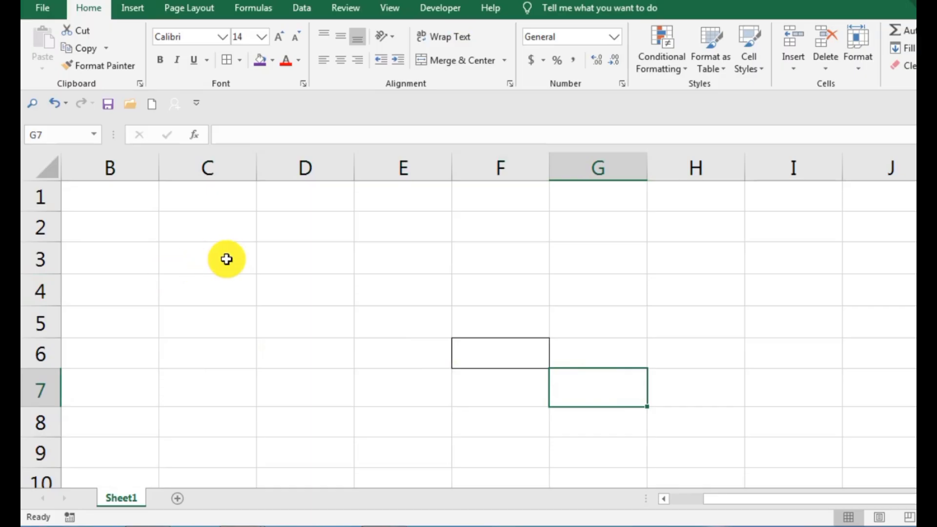
# - Enter SCOPE OF WORK in cell E3 and widen column E so the text fits
pyautogui.moveTo(226, 259); pyautogui.dragTo(698, 324)
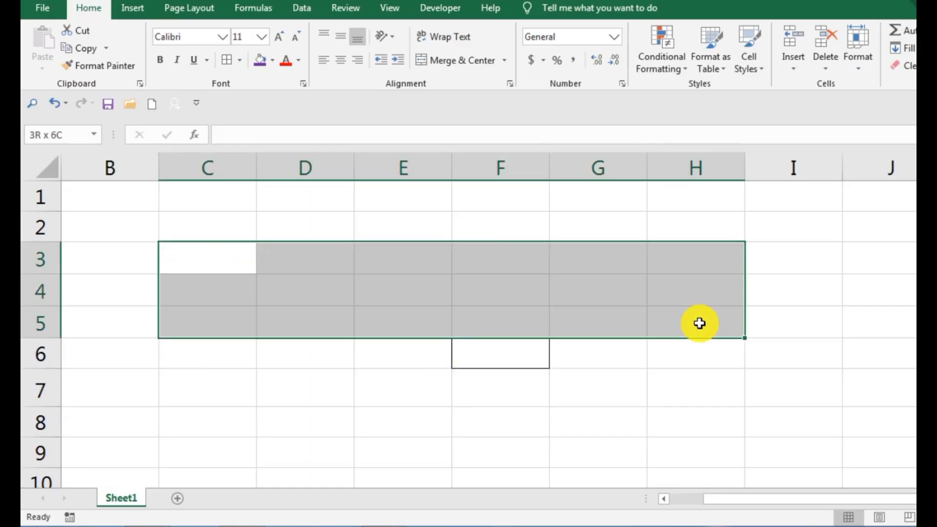
pyautogui.click(607, 415)
pyautogui.click(378, 259)
pyautogui.doubleClick(378, 258)
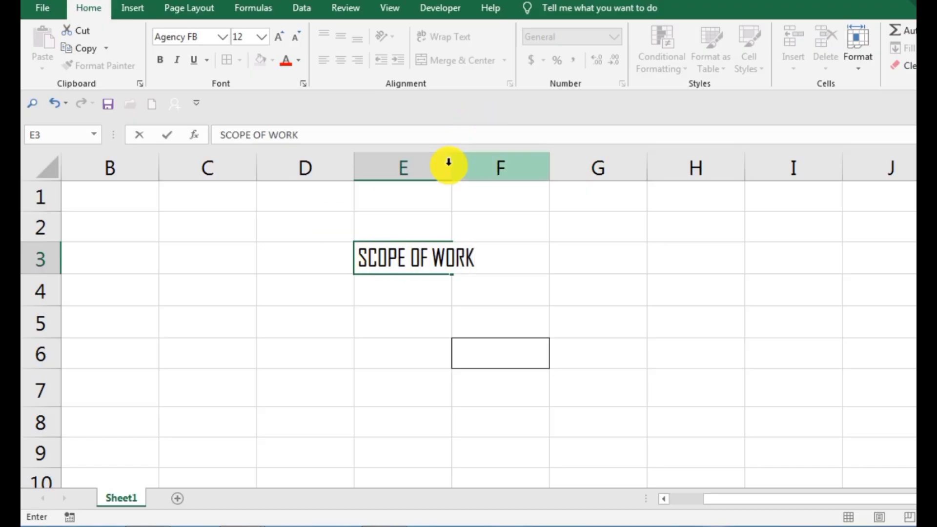
pyautogui.click(667, 362)
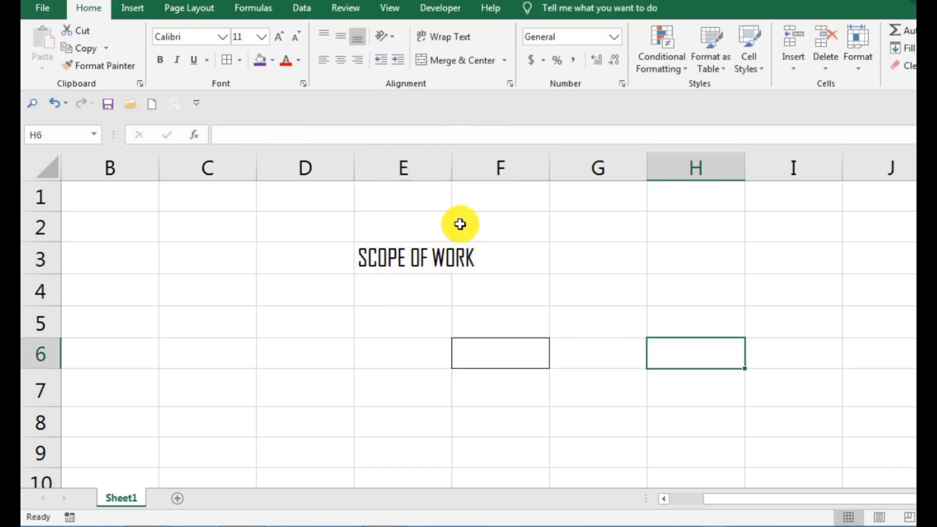
pyautogui.moveTo(453, 163); pyautogui.dragTo(481, 163)
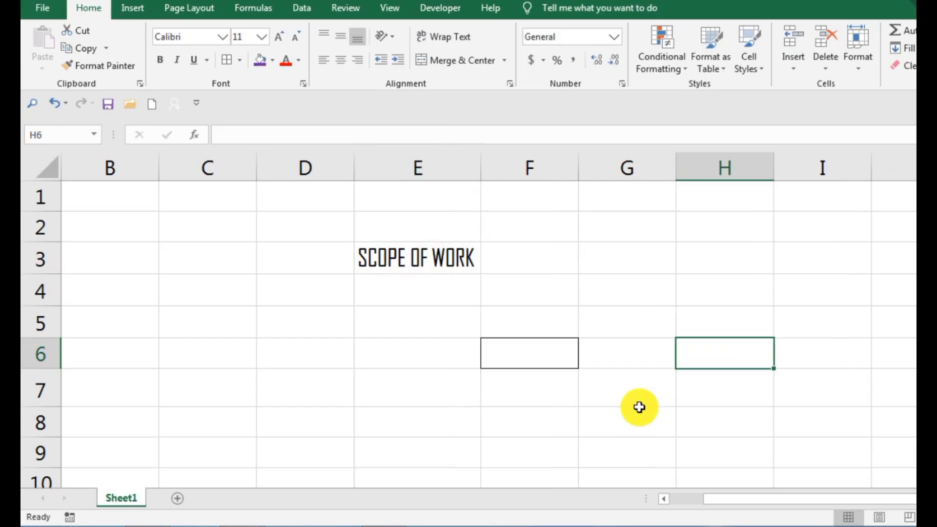
pyautogui.click(589, 409)
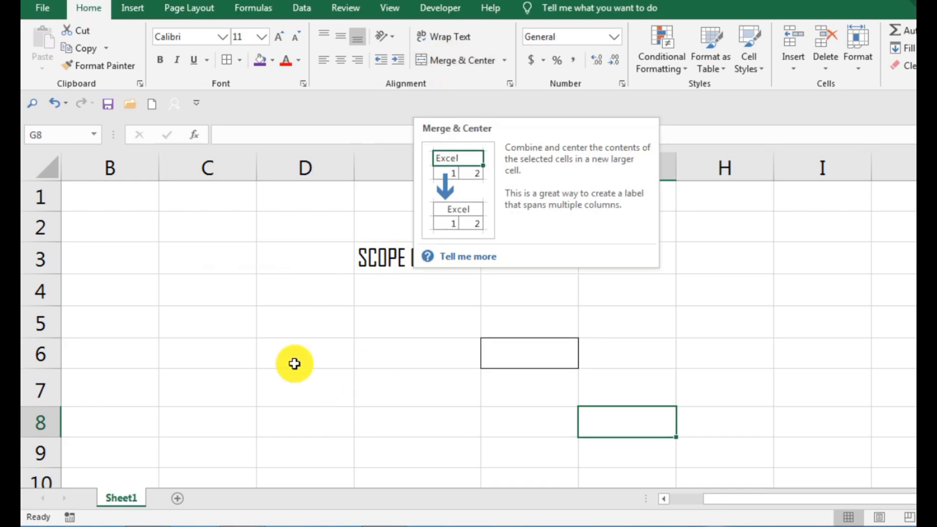
# - Merge and center the range C3:H4 containing the SCOPE OF WORK text
pyautogui.moveTo(223, 261); pyautogui.dragTo(727, 291)
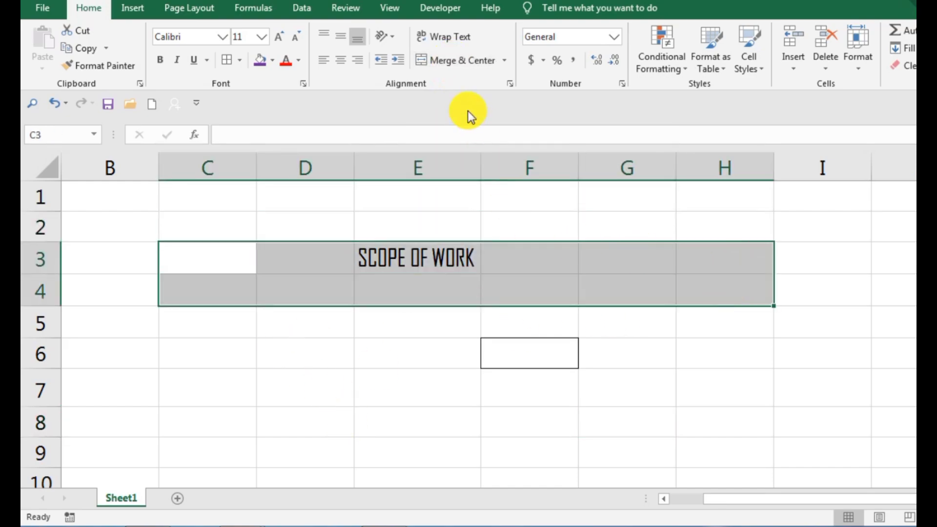
pyautogui.click(456, 62)
pyautogui.click(457, 63)
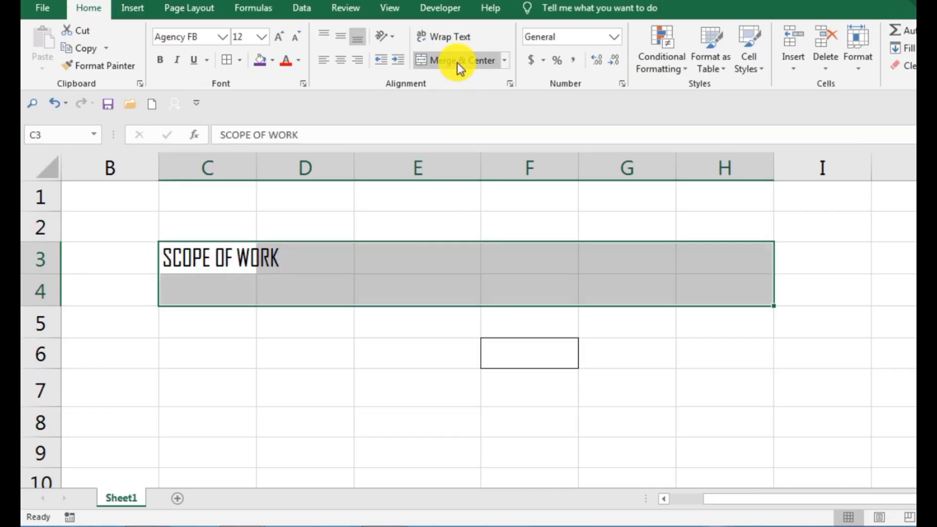
pyautogui.click(457, 62)
pyautogui.click(769, 330)
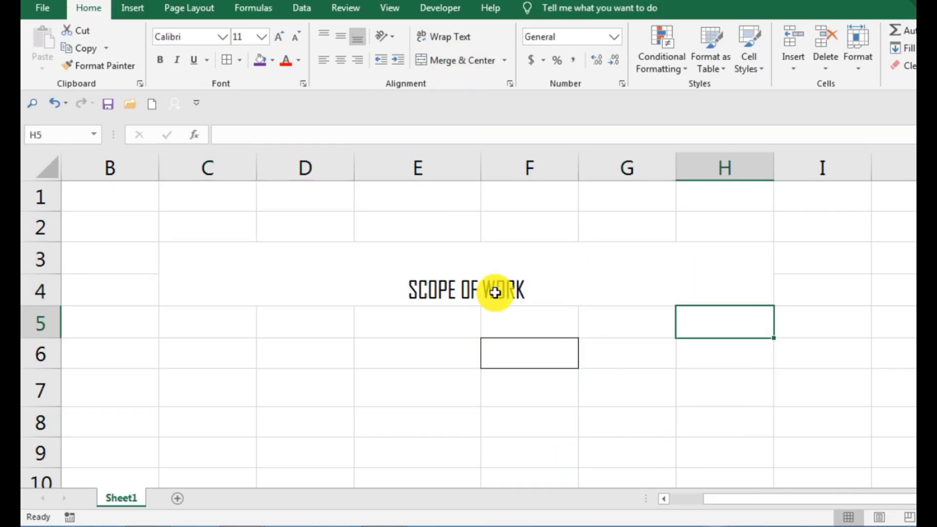
# - Middle-align the merged SCOPE OF WORK title vertically and fill its cell with standard yellow
pyautogui.click(466, 274)
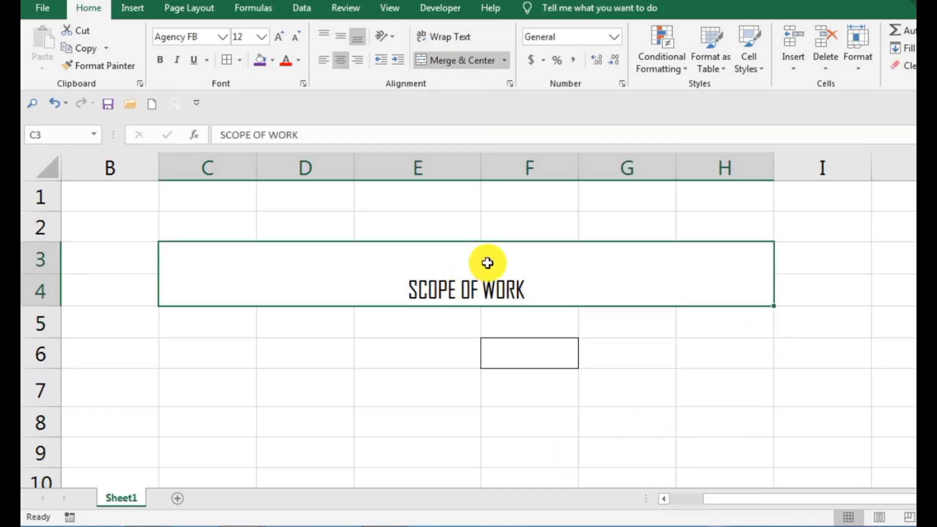
pyautogui.click(341, 36)
pyautogui.click(849, 369)
pyautogui.click(445, 278)
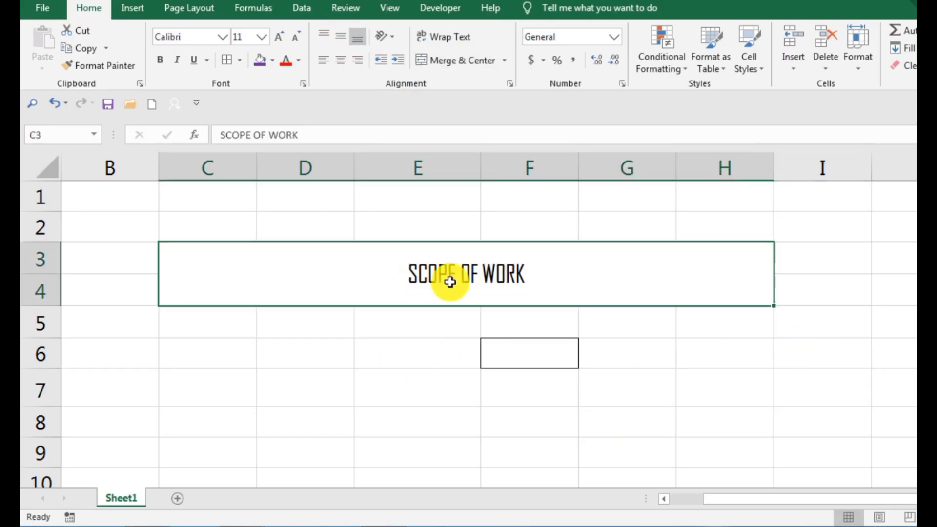
pyautogui.click(269, 57)
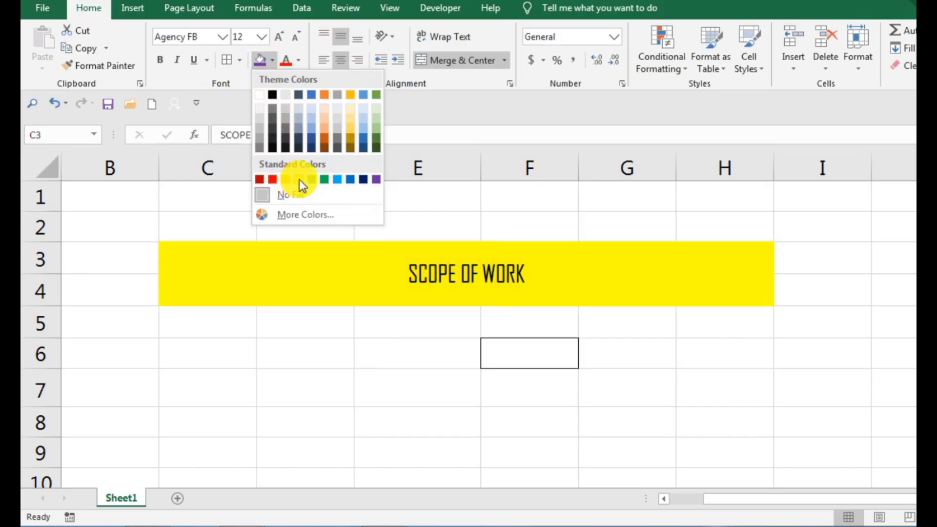
pyautogui.click(299, 180)
pyautogui.click(756, 373)
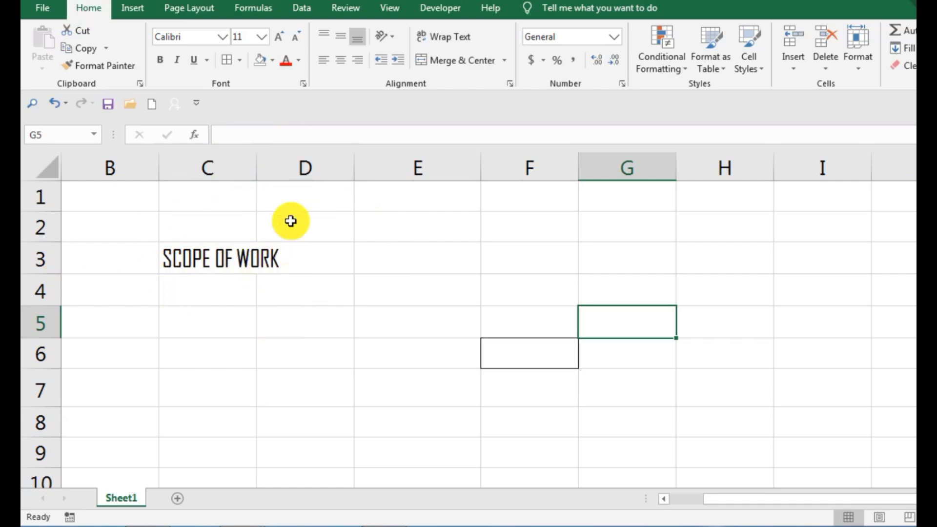
# - Autofit column C to the SCOPE OF WORK text and delete that text from cell C3
pyautogui.doubleClick(256, 167)
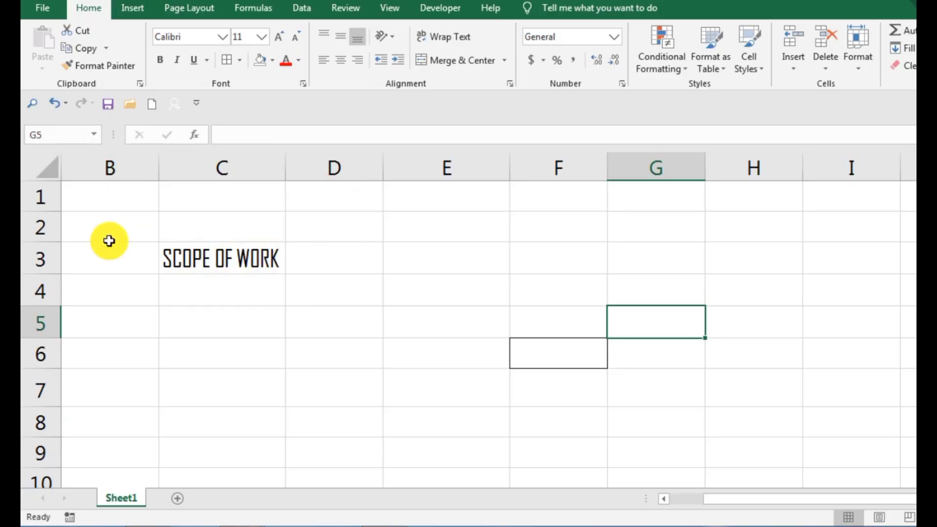
pyautogui.click(101, 258)
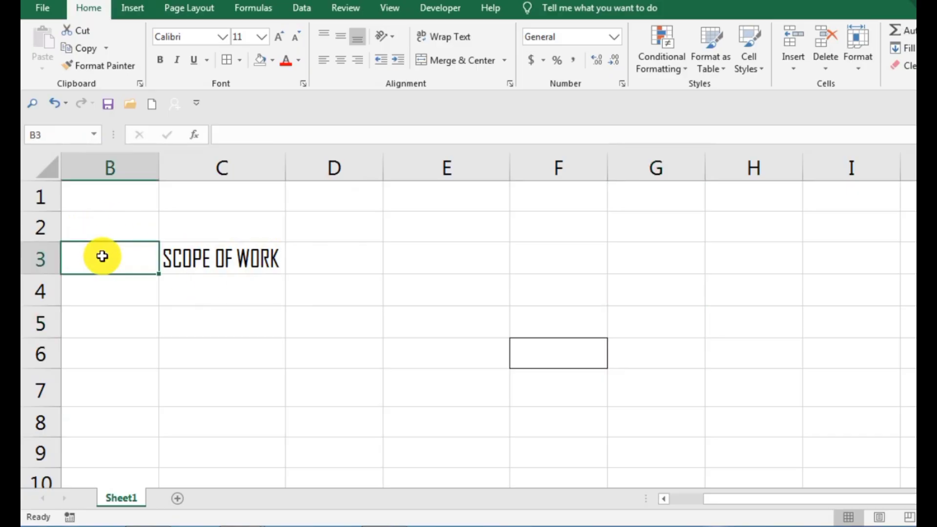
pyautogui.doubleClick(102, 256)
pyautogui.click(200, 266)
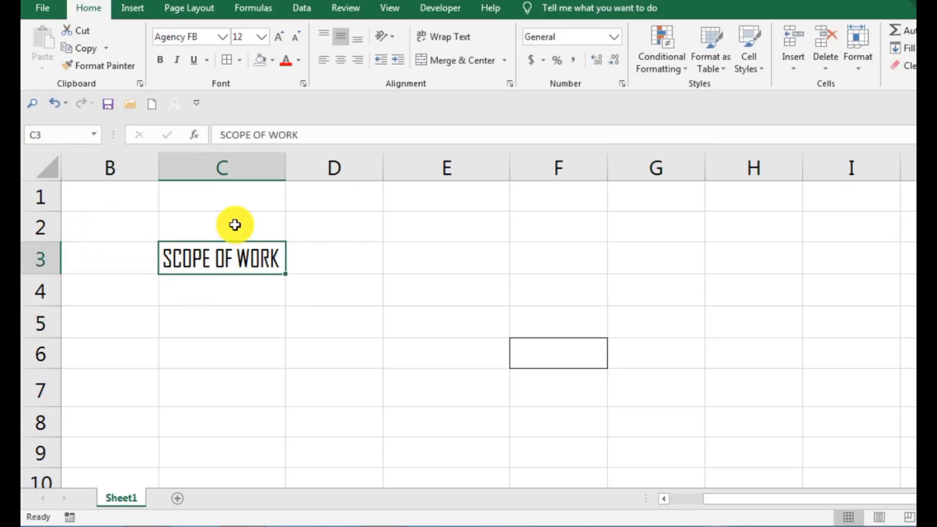
pyautogui.press('Home')
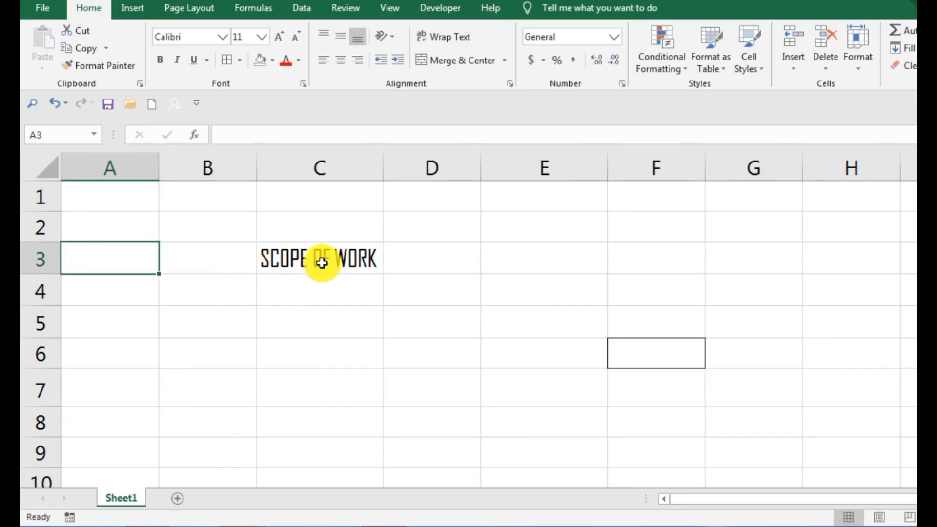
pyautogui.click(321, 262)
pyautogui.press('Delete')
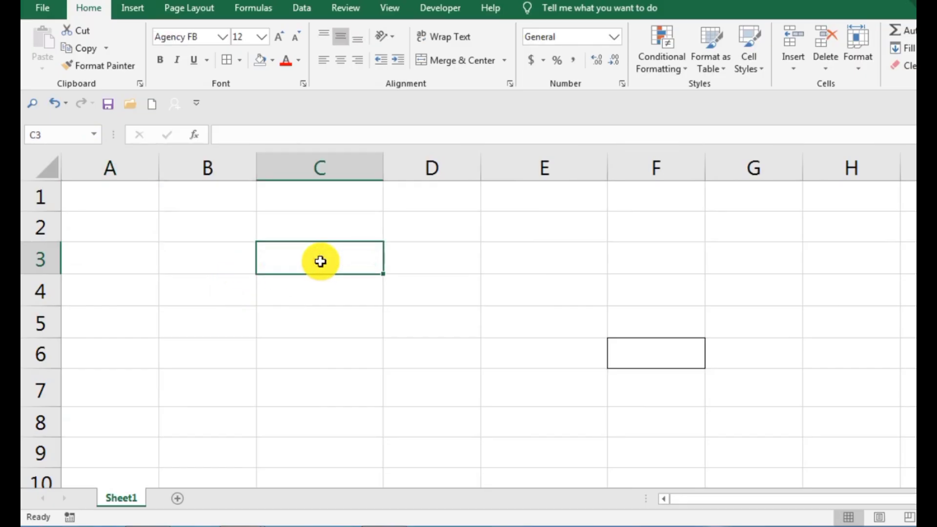
# - Enter the headers SR.NO, NAME, F.NAME and CLASS in cells A2 through D2
pyautogui.doubleClick(126, 234)
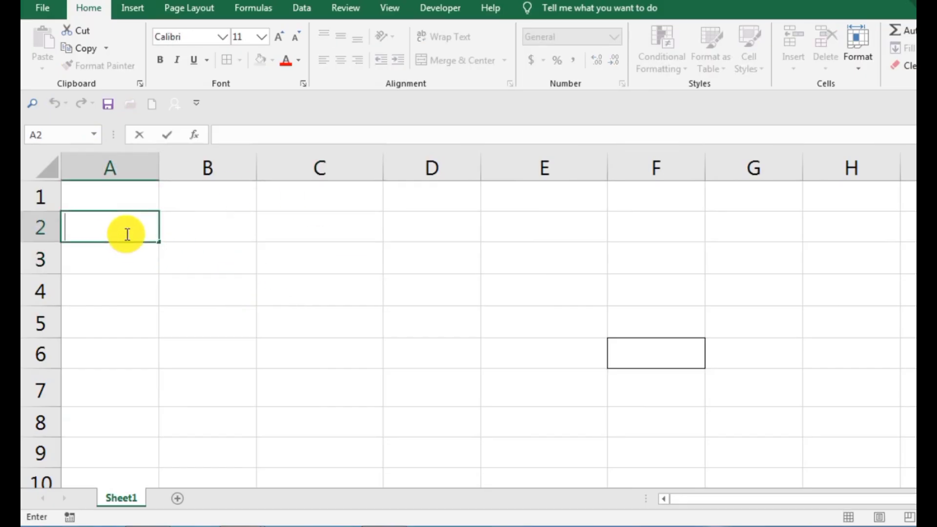
pyautogui.write('SR')
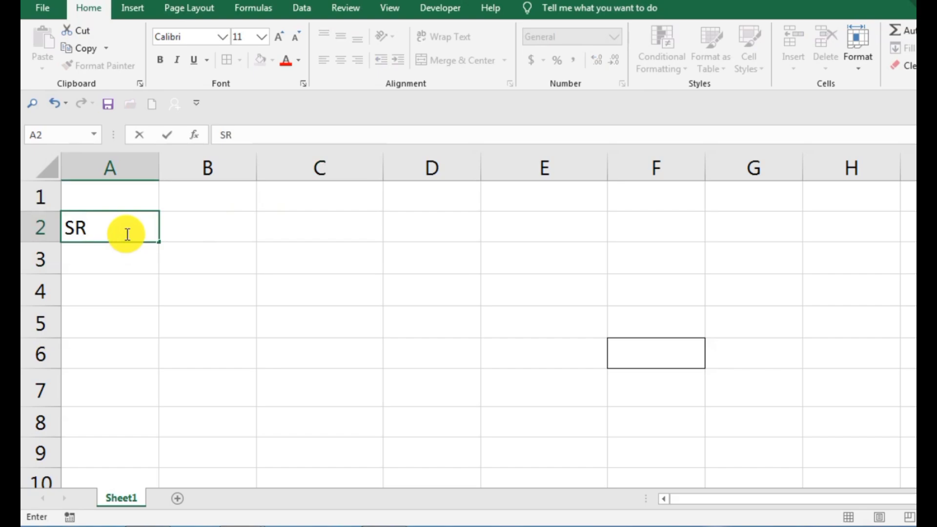
pyautogui.write('.NO')
pyautogui.click(186, 224)
pyautogui.doubleClick(188, 222)
pyautogui.write('N')
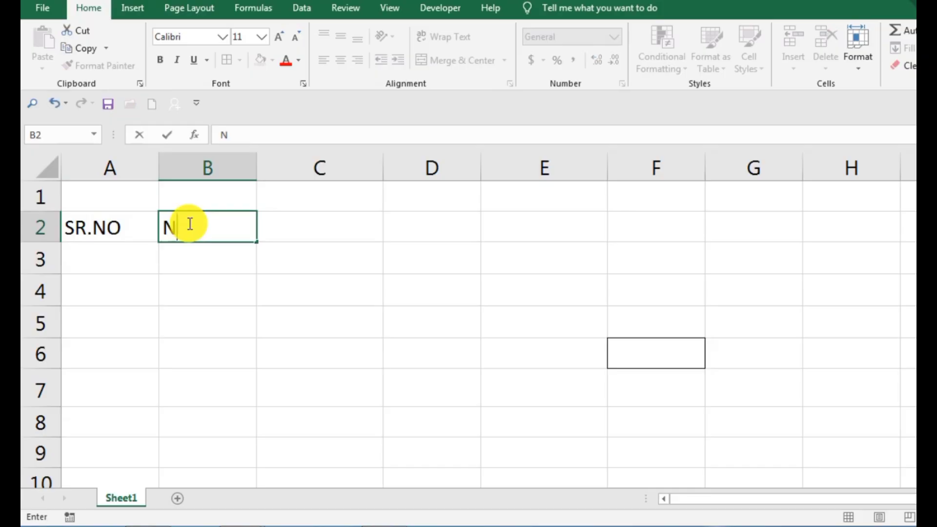
pyautogui.click(278, 226)
pyautogui.write('F')
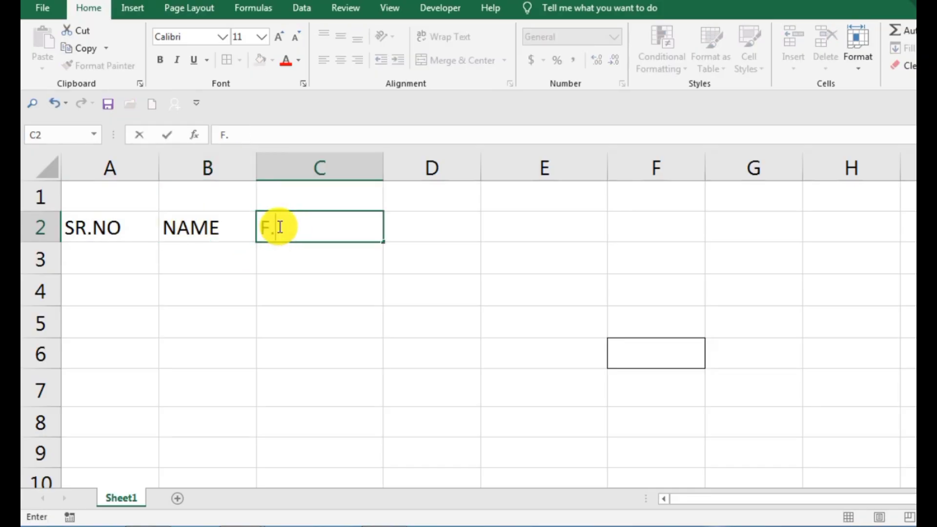
pyautogui.write('.NAME')
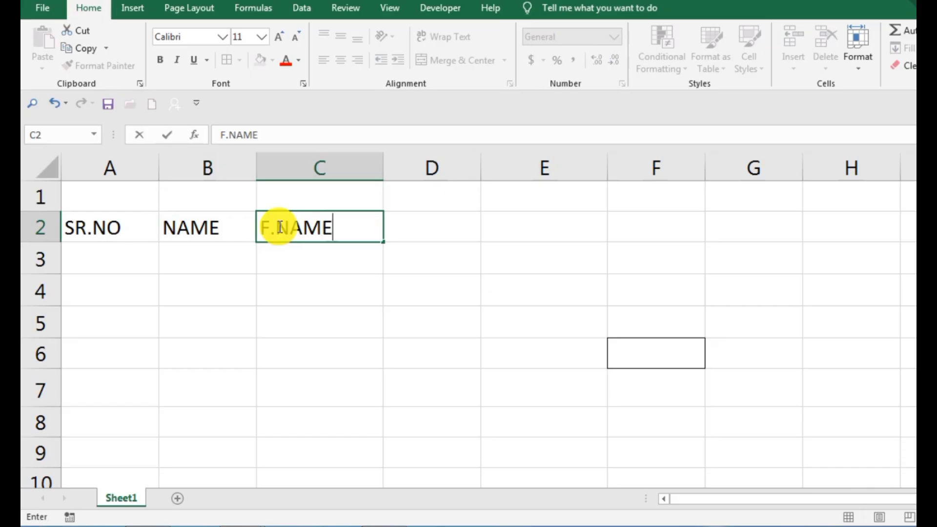
pyautogui.doubleClick(455, 231)
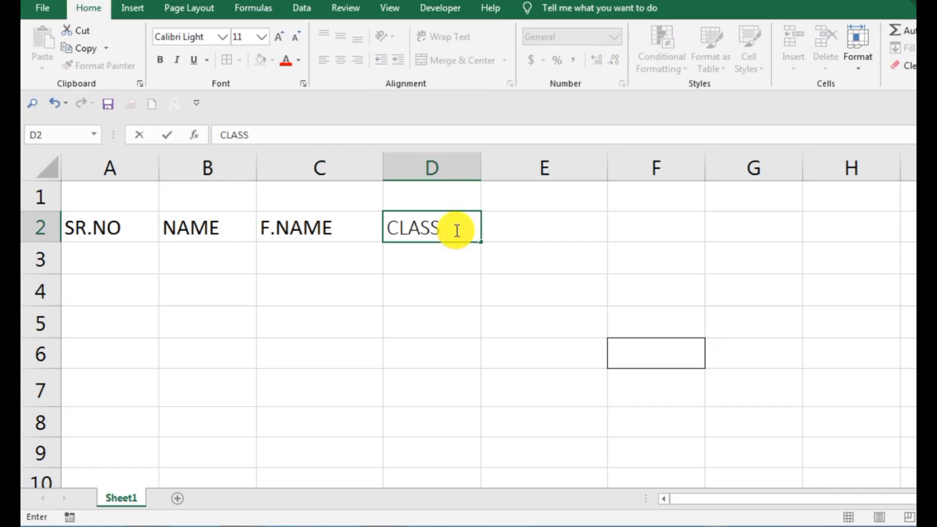
pyautogui.click(560, 326)
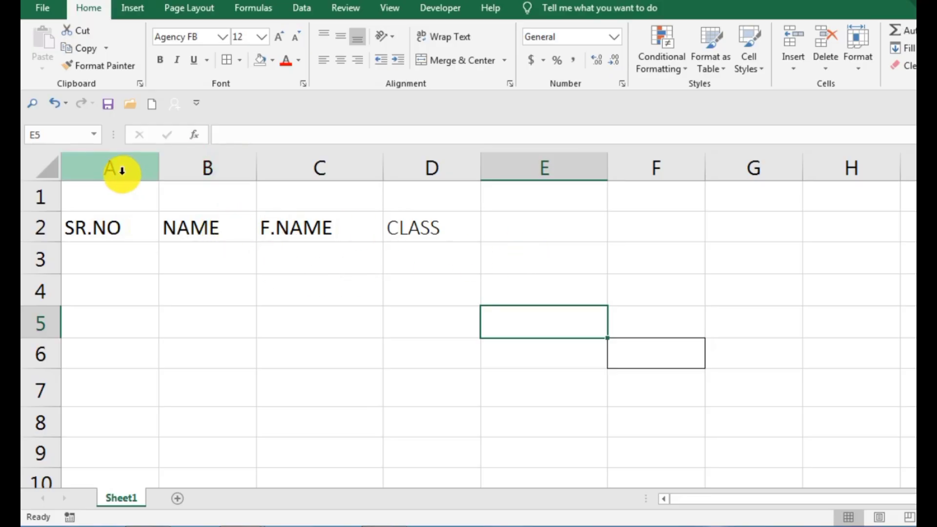
# - Autofit columns A through D to their headers and insert a blank row above the header row
pyautogui.moveTo(120, 170); pyautogui.dragTo(441, 183)
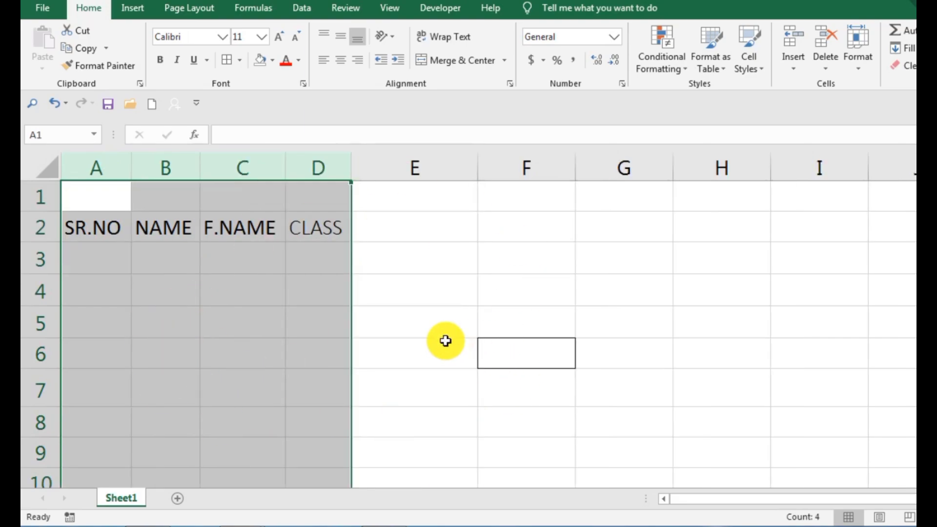
pyautogui.click(541, 285)
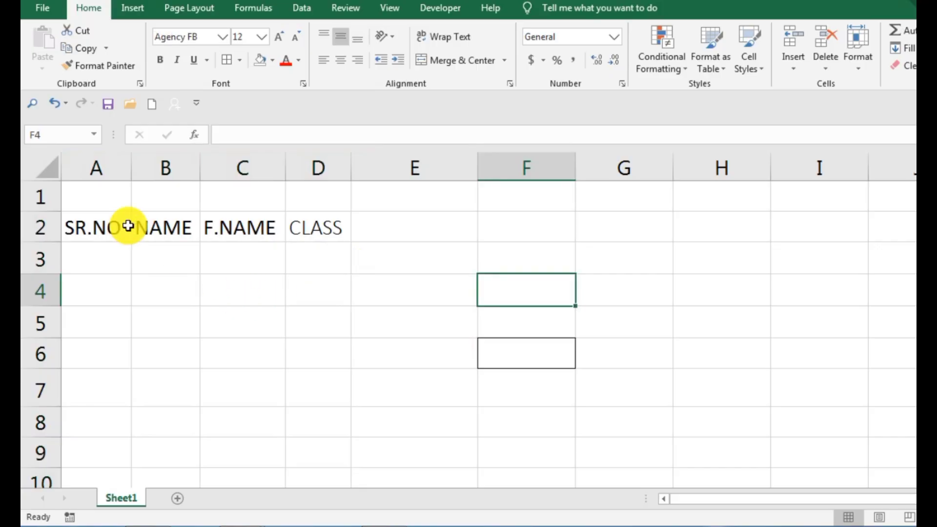
pyautogui.rightClick(38, 221)
pyautogui.click(81, 326)
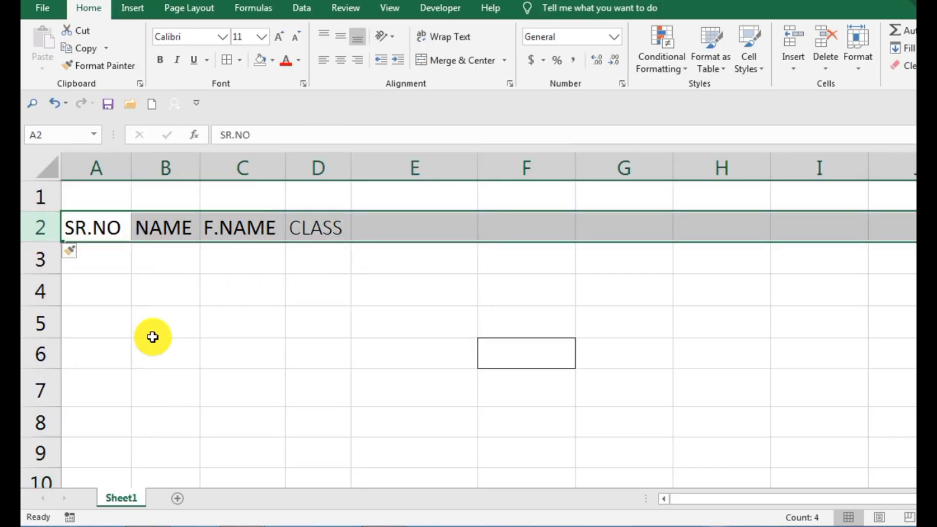
pyautogui.click(389, 340)
pyautogui.click(43, 253)
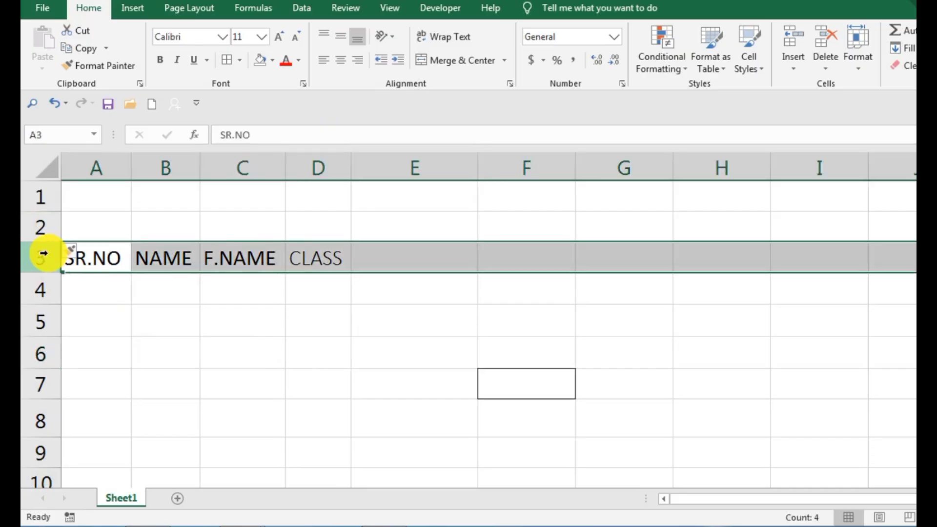
pyautogui.click(485, 347)
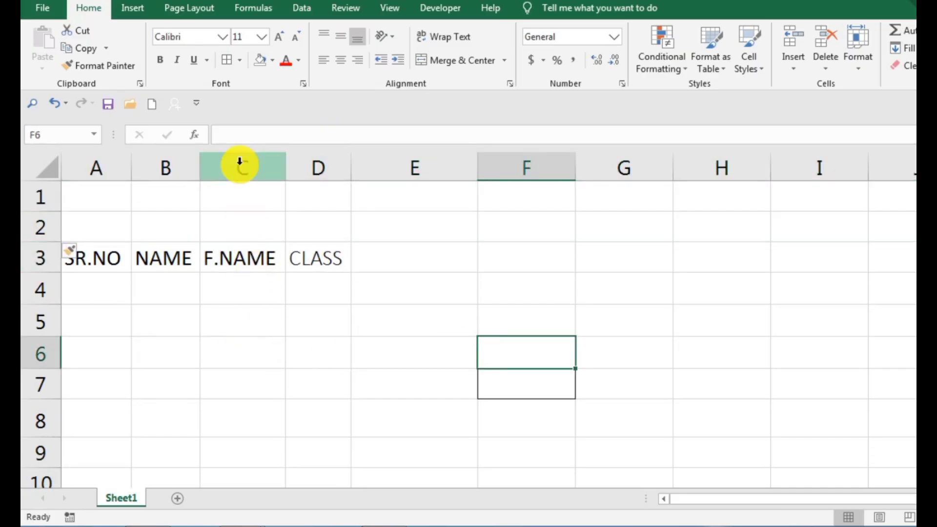
# - Delete the F.NAME column and insert a blank column between NAME and CLASS
pyautogui.click(255, 167)
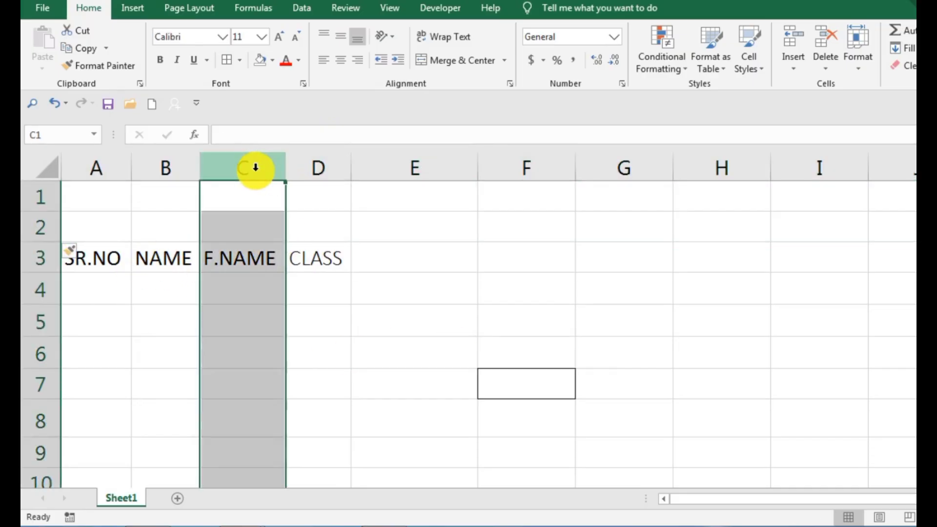
pyautogui.rightClick(255, 168)
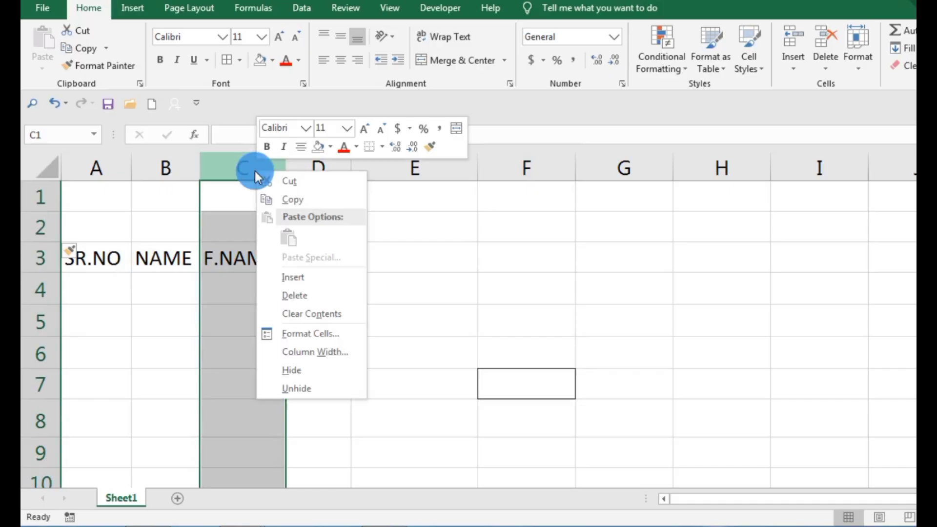
pyautogui.click(288, 296)
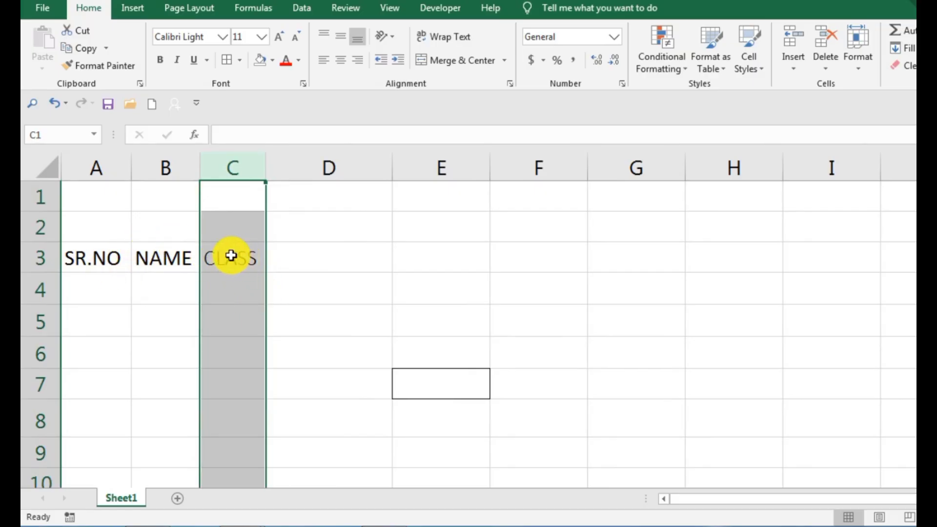
pyautogui.rightClick(225, 177)
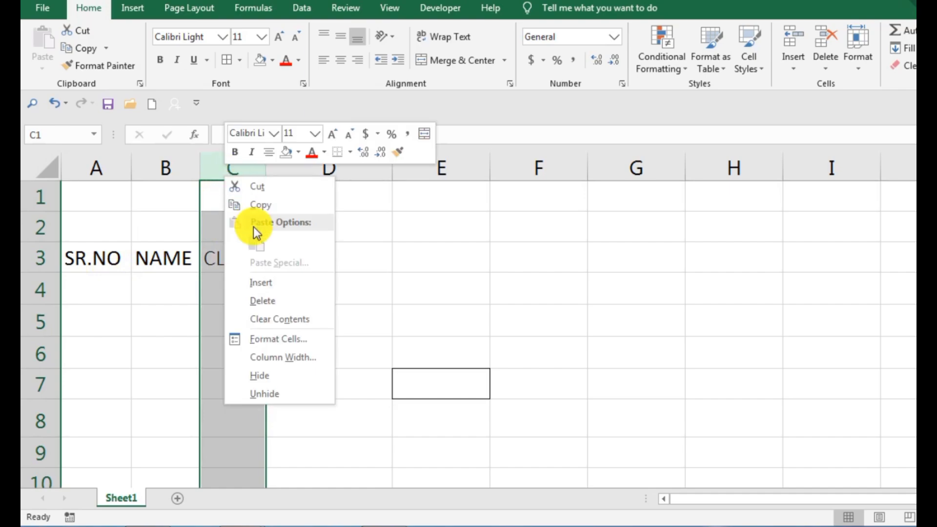
pyautogui.click(258, 283)
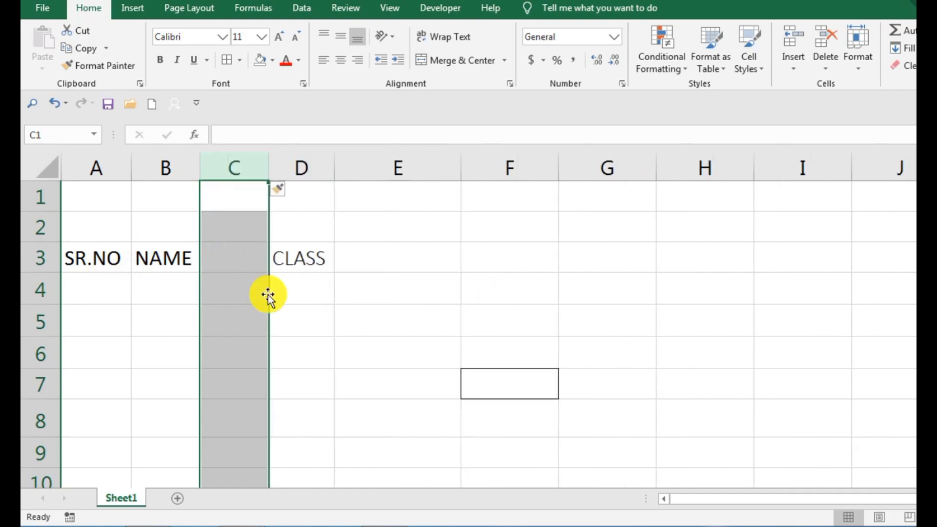
pyautogui.click(523, 298)
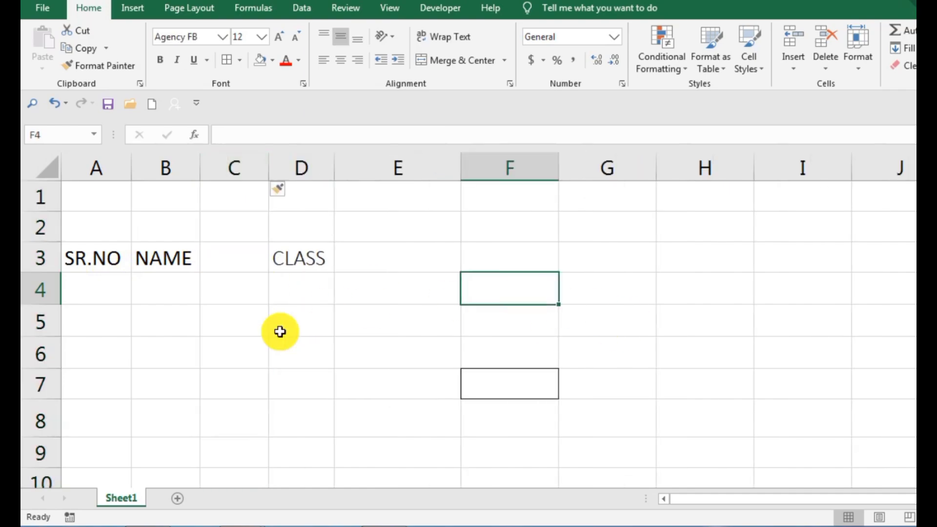
# - Remove the border from cell F7
pyautogui.click(525, 387)
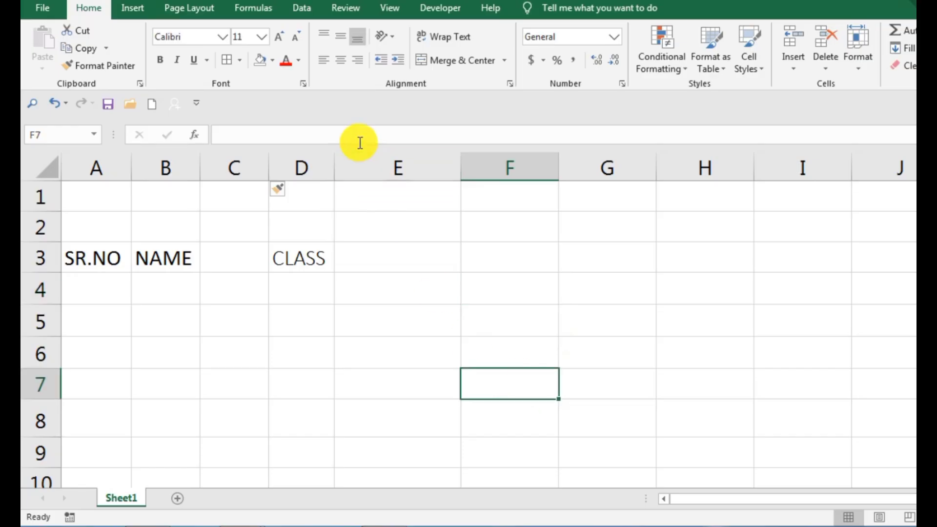
pyautogui.click(240, 61)
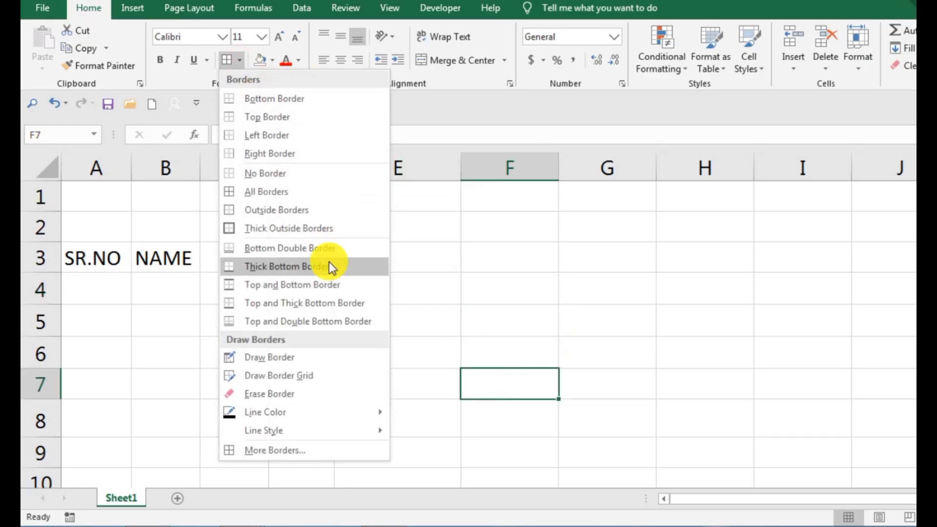
pyautogui.click(257, 183)
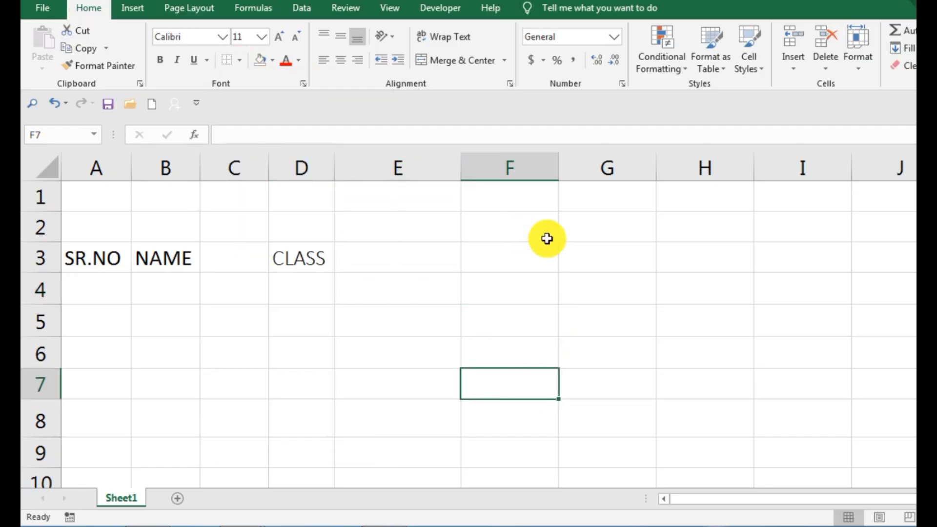
pyautogui.click(598, 286)
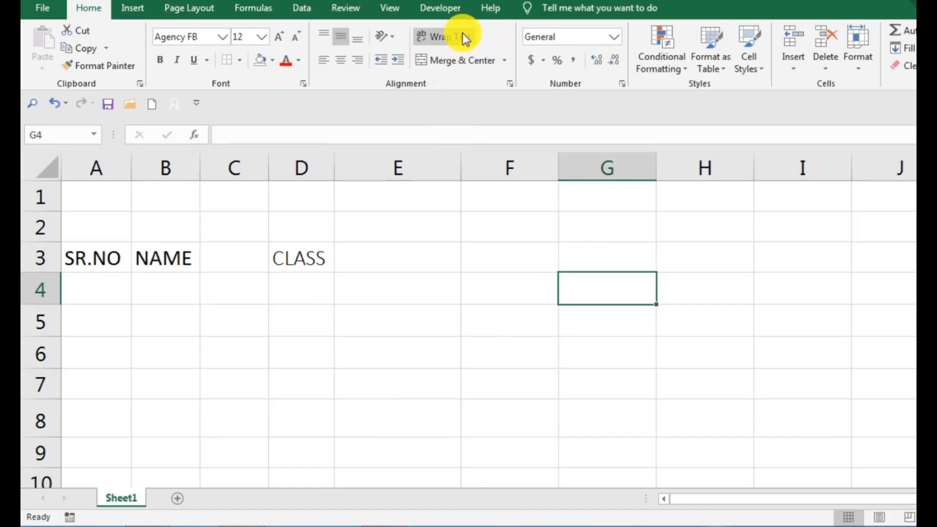